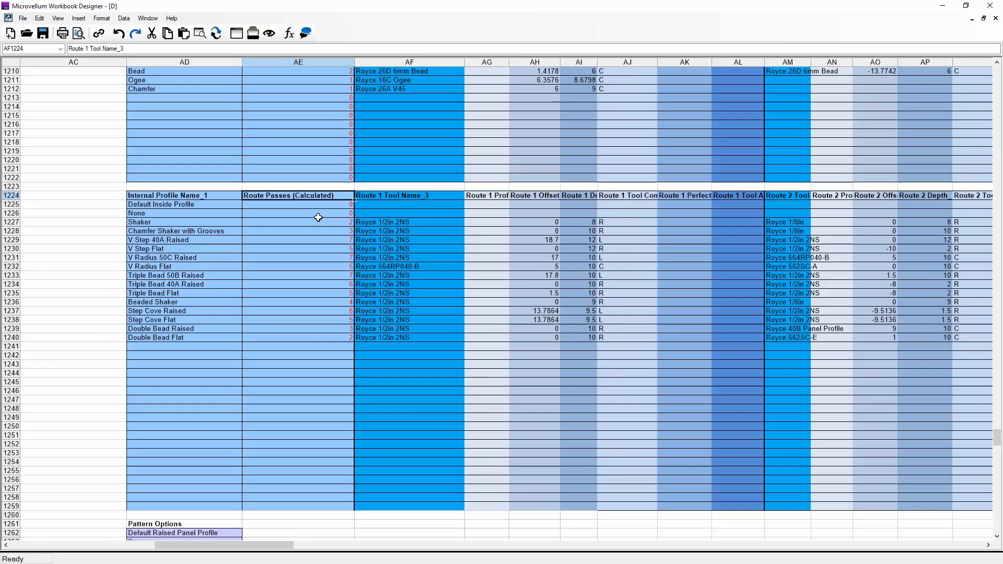
Step: Examine the Route 1 and Route 2 column headers of the Internal Profile table, from tool name to tool angle
{"action": "key", "text": "Left"}
{"action": "key", "text": "Left"}
{"action": "key", "text": "Right"}
{"action": "key", "text": "Right"}
{"action": "key", "text": "Right"}
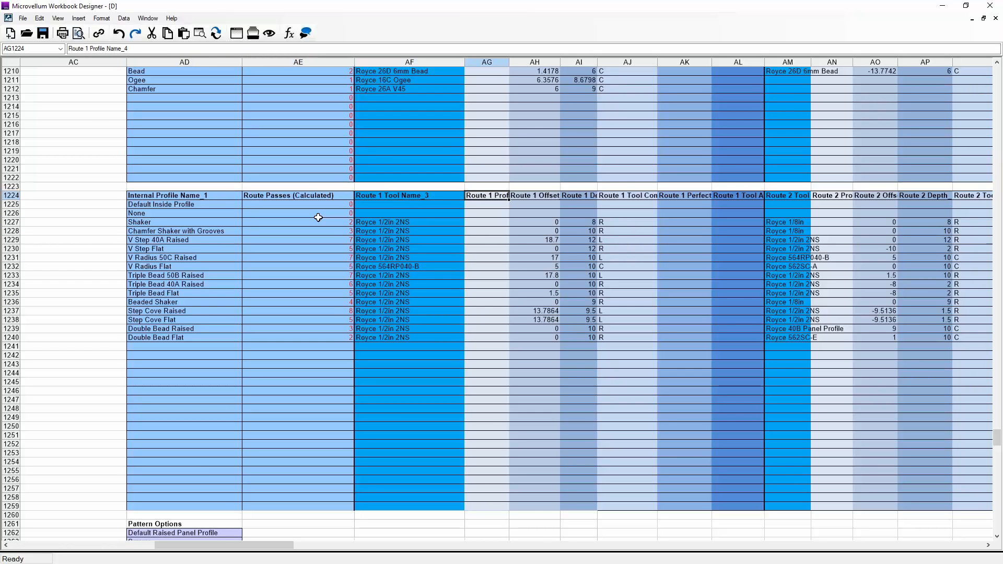
{"action": "key", "text": "Right"}
{"action": "key", "text": "Right"}
{"action": "key", "text": "Right"}
{"action": "key", "text": "Right"}
{"action": "key", "text": "Right"}
{"action": "key", "text": "Right"}
{"action": "key", "text": "Right"}
{"action": "key", "text": "Right"}
{"action": "key", "text": "Right"}
{"action": "key", "text": "Right"}
{"action": "key", "text": "Right"}
{"action": "key", "text": "Right"}
{"action": "key", "text": "Right"}
{"action": "key", "text": "Right"}
{"action": "key", "text": "Right"}
{"action": "key", "text": "Right"}
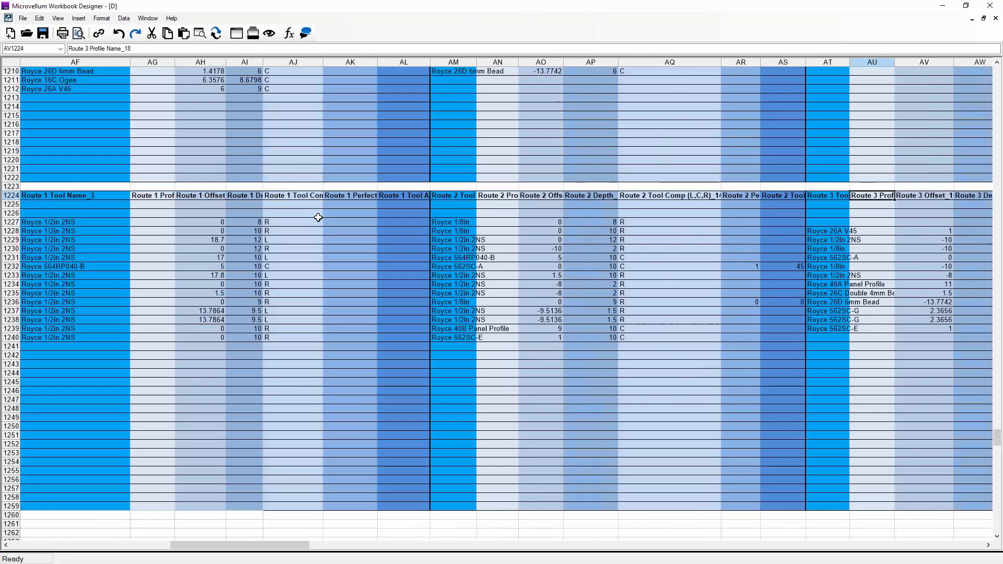
Step: Look through the remaining route column headers of the Internal Profile table, from Route 3 to Route 15
{"action": "key", "text": "Right"}
{"action": "key", "text": "Right"}
{"action": "key", "text": "Right"}
{"action": "key", "text": "Right"}
{"action": "key", "text": "Right"}
{"action": "key", "text": "Right"}
{"action": "key", "text": "Right"}
{"action": "key", "text": "Right"}
{"action": "key", "text": "Right"}
{"action": "key", "text": "Right"}
{"action": "key", "text": "Right"}
{"action": "key", "text": "Right"}
{"action": "key", "text": "Right"}
{"action": "key", "text": "Right"}
{"action": "key", "text": "Right"}
{"action": "key", "text": "Right"}
{"action": "key", "text": "Right"}
{"action": "key", "text": "Right"}
{"action": "key", "text": "Right"}
{"action": "key", "text": "Right"}
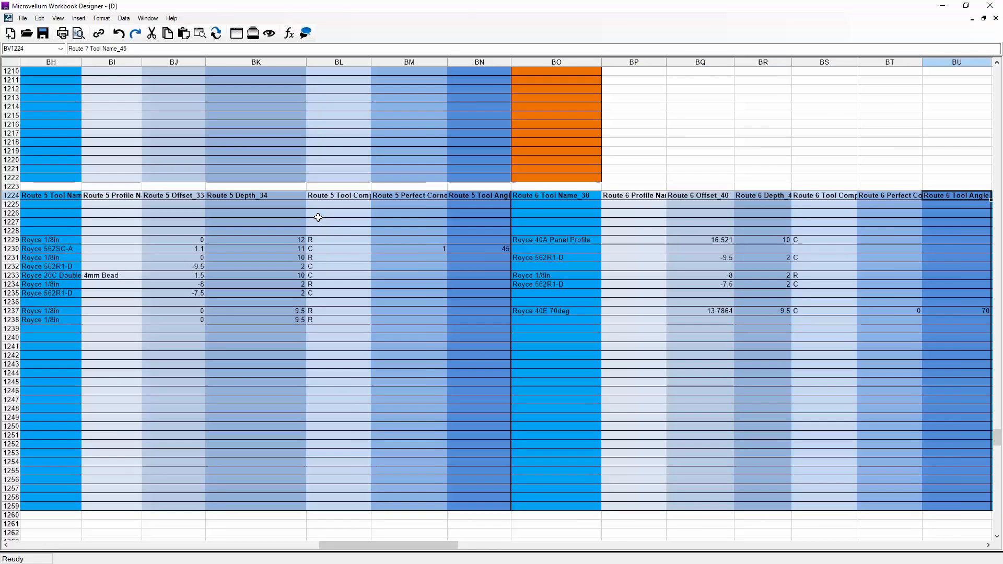
{"action": "key", "text": "Right"}
{"action": "key", "text": "Right"}
{"action": "key", "text": "Right"}
{"action": "key", "text": "Right"}
{"action": "key", "text": "Right"}
{"action": "key", "text": "Right"}
{"action": "key", "text": "Right"}
{"action": "key", "text": "Right"}
{"action": "key", "text": "Right"}
{"action": "key", "text": "Right"}
{"action": "key", "text": "Right"}
{"action": "key", "text": "Right"}
{"action": "key", "text": "Right"}
{"action": "key", "text": "Right"}
{"action": "key", "text": "Right"}
{"action": "key", "text": "Right"}
{"action": "key", "text": "Right"}
{"action": "key", "text": "Right"}
{"action": "key", "text": "Right"}
{"action": "key", "text": "Right"}
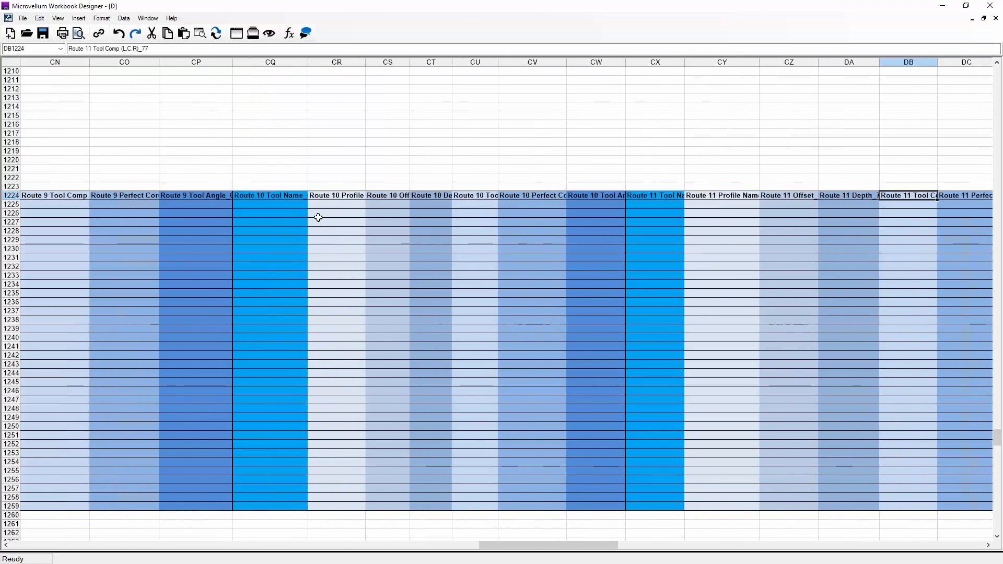
{"action": "key", "text": "Right"}
{"action": "key", "text": "Right"}
{"action": "key", "text": "Right"}
{"action": "key", "text": "Right"}
{"action": "key", "text": "Right"}
{"action": "key", "text": "Right"}
{"action": "key", "text": "Right"}
{"action": "key", "text": "Right"}
{"action": "key", "text": "Right"}
{"action": "key", "text": "Right"}
{"action": "key", "text": "Right"}
{"action": "key", "text": "Right"}
{"action": "key", "text": "Right"}
{"action": "key", "text": "Right"}
{"action": "key", "text": "Right"}
{"action": "key", "text": "Right"}
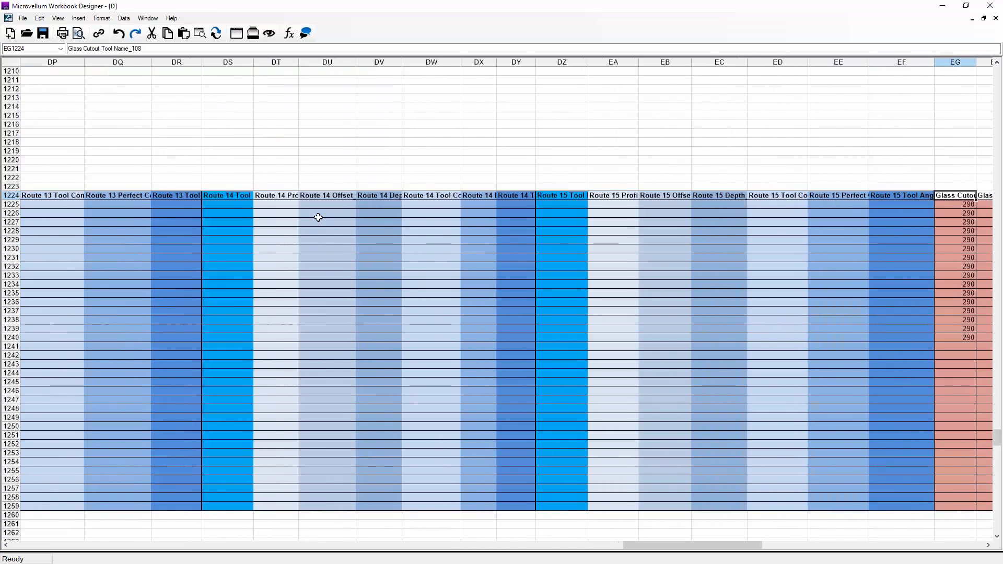
Step: Survey the glass cutout columns beyond Route 15 and return to the Glass Cutout Tool Name header
{"action": "key", "text": "Right"}
{"action": "key", "text": "Right"}
{"action": "key", "text": "Right"}
{"action": "key", "text": "Right"}
{"action": "key", "text": "Right"}
{"action": "key", "text": "Right"}
{"action": "key", "text": "Right"}
{"action": "key", "text": "Right"}
{"action": "key", "text": "Right"}
{"action": "key", "text": "Right"}
{"action": "key", "text": "Left"}
{"action": "key", "text": "Left"}
{"action": "key", "text": "Left"}
{"action": "key", "text": "Left"}
{"action": "key", "text": "Left"}
{"action": "key", "text": "Left"}
{"action": "key", "text": "Left"}
{"action": "key", "text": "Left"}
{"action": "key", "text": "Left"}
{"action": "key", "text": "Left"}
{"action": "key", "text": "Left"}
{"action": "key", "text": "Left"}
{"action": "key", "text": "Left"}
{"action": "key", "text": "Left"}
{"action": "key", "text": "Right"}
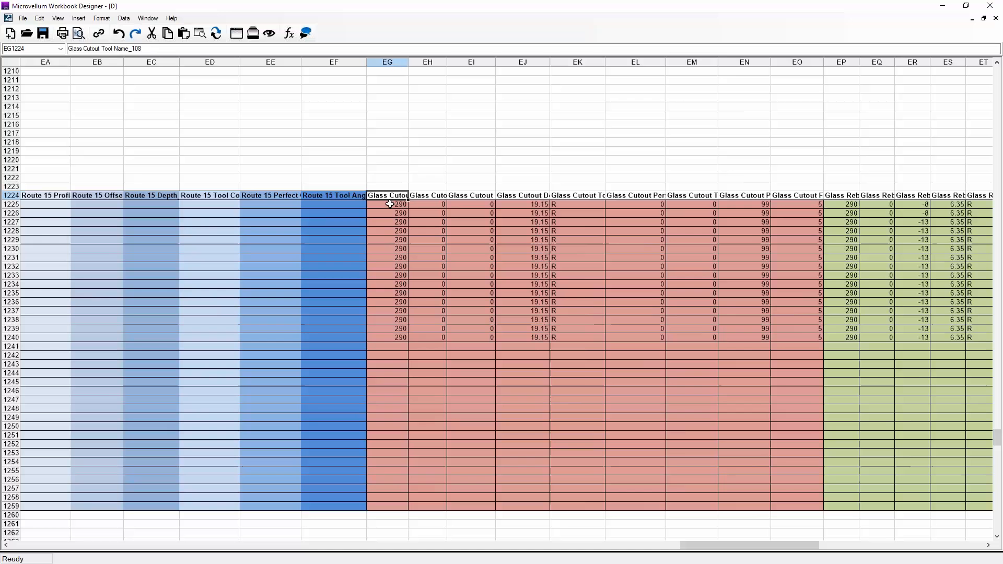
Step: Examine the individual Glass Cutout headers, including profile name, depth, tool angle and the last two cutout columns
{"action": "left_click", "coordinate": [419, 195]}
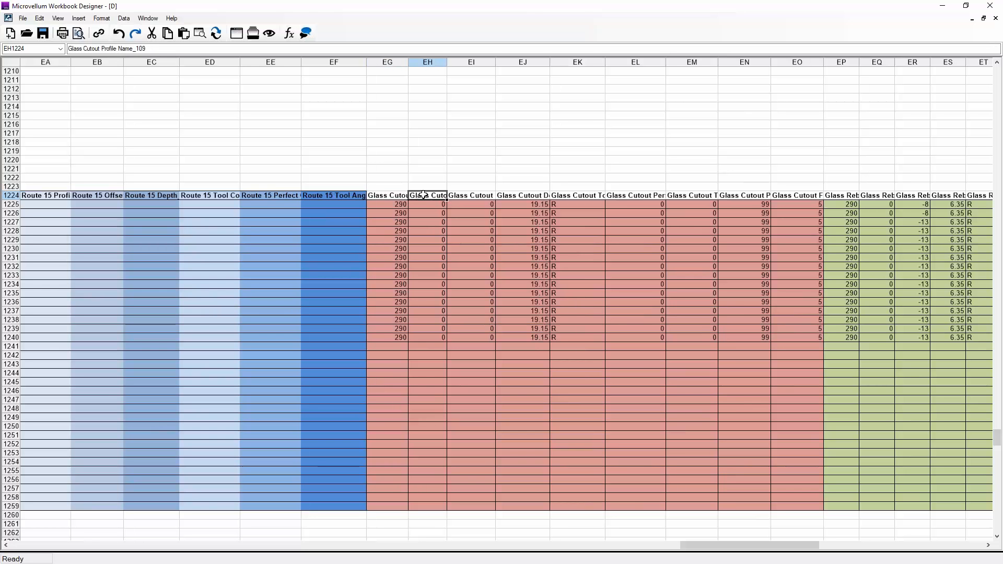
{"action": "left_click", "coordinate": [489, 195]}
{"action": "key", "text": "Right"}
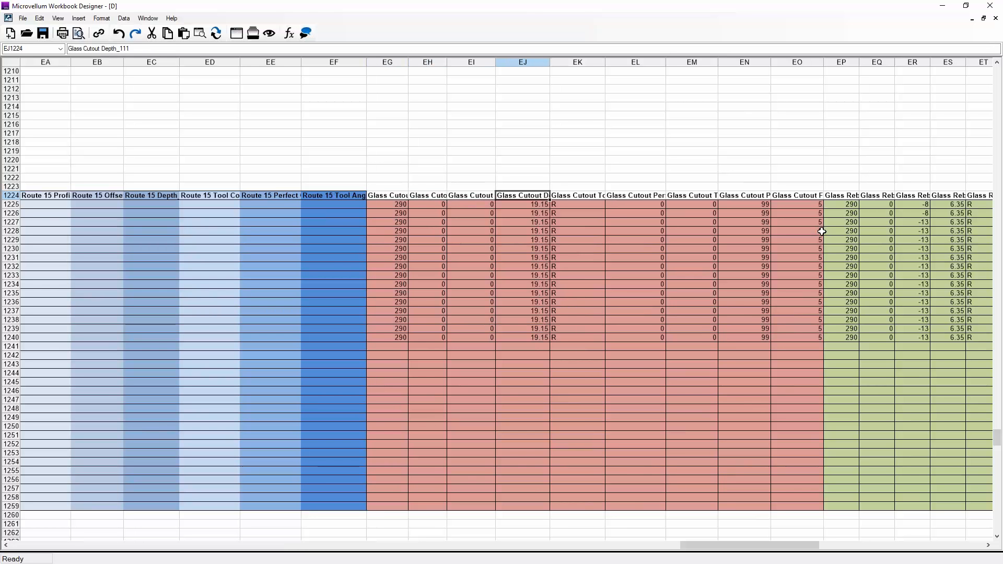
{"action": "key", "text": "Right"}
{"action": "key", "text": "Right"}
{"action": "key", "text": "Right"}
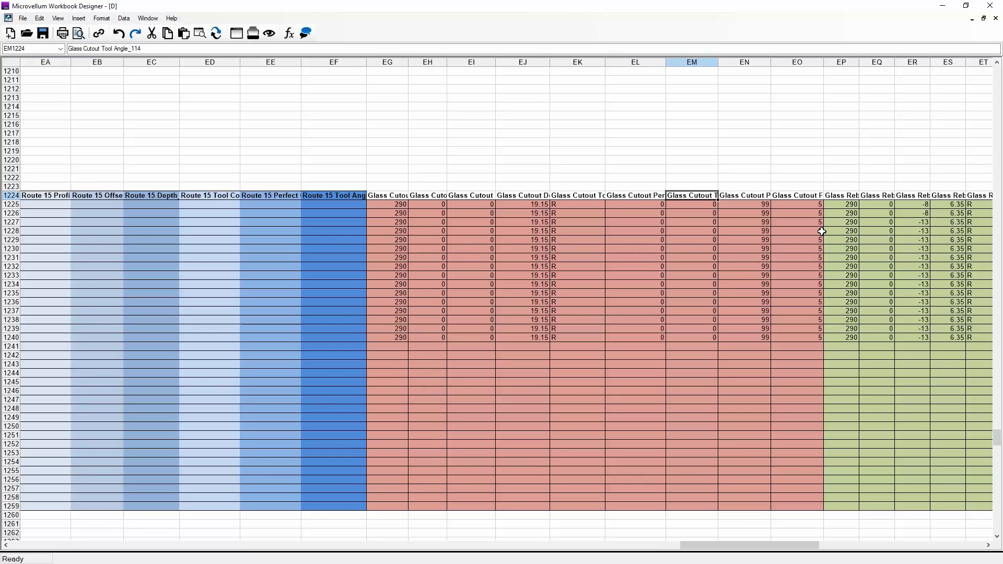
{"action": "key", "text": "Right"}
{"action": "key", "text": "Right"}
{"action": "key", "text": "Right"}
{"action": "key", "text": "Left"}
Step: Examine the Glass Rebate column headers of the Internal Profile table, including Glass Rebate Face
{"action": "key", "text": "Right"}
{"action": "key", "text": "Right"}
{"action": "key", "text": "Right"}
{"action": "key", "text": "Right"}
{"action": "key", "text": "Right"}
{"action": "key", "text": "Right"}
{"action": "key", "text": "Right"}
{"action": "key", "text": "Right"}
{"action": "key", "text": "Right"}
{"action": "key", "text": "Right"}
{"action": "key", "text": "Right"}
{"action": "key", "text": "Right"}
{"action": "key", "text": "Left"}
{"action": "key", "text": "Left"}
{"action": "key", "text": "Left"}
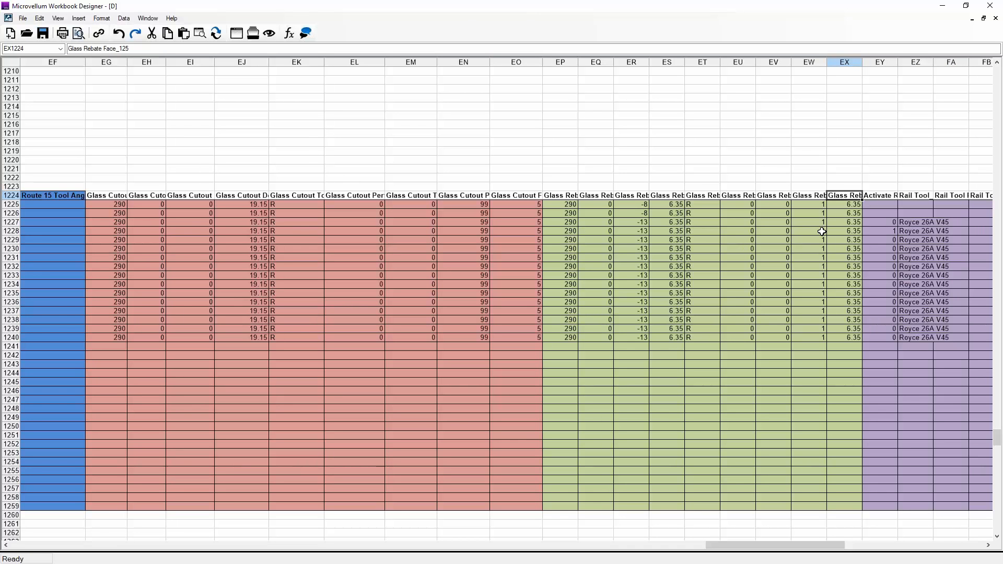
{"action": "key", "text": "Left"}
{"action": "key", "text": "Left"}
{"action": "key", "text": "Left"}
{"action": "key", "text": "Left"}
Step: Look across the rail line columns of the Internal Profile table as far as the Pocket Panel columns
{"action": "key", "text": "Right"}
{"action": "key", "text": "Right"}
{"action": "key", "text": "Right"}
{"action": "key", "text": "Right"}
{"action": "key", "text": "Right"}
{"action": "key", "text": "Right"}
{"action": "key", "text": "Right"}
{"action": "key", "text": "Right"}
{"action": "key", "text": "Right"}
{"action": "key", "text": "Right"}
{"action": "key", "text": "Right"}
{"action": "key", "text": "Right"}
{"action": "key", "text": "Right"}
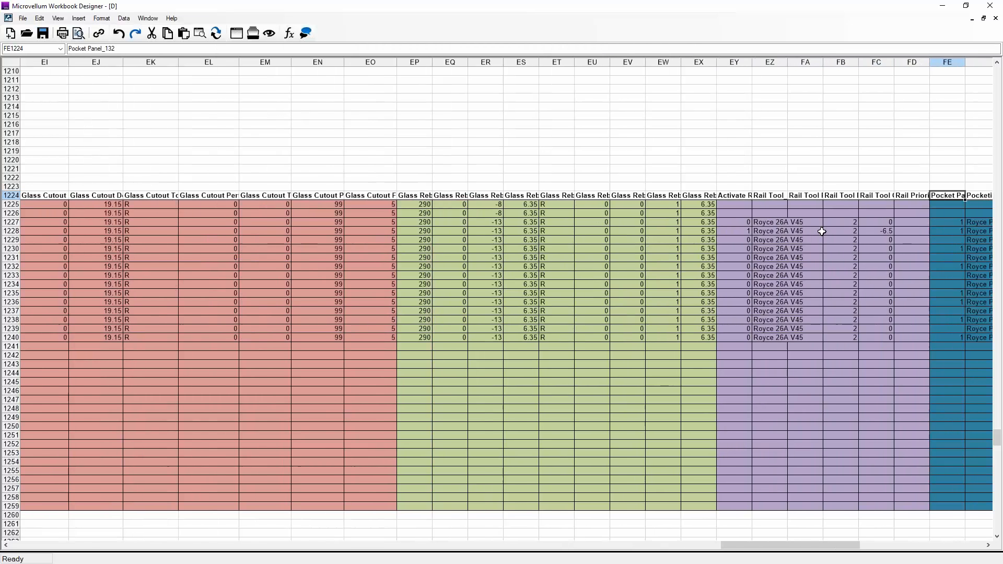
Step: Examine the rail line column headers of the Internal Profile table, starting from Activate Rail Lines
{"action": "key", "text": "Left"}
{"action": "key", "text": "Left"}
{"action": "key", "text": "Left"}
{"action": "key", "text": "Left"}
{"action": "key", "text": "Left"}
{"action": "key", "text": "Left"}
{"action": "key", "text": "Left"}
{"action": "key", "text": "Left"}
{"action": "key", "text": "Left"}
{"action": "key", "text": "Right"}
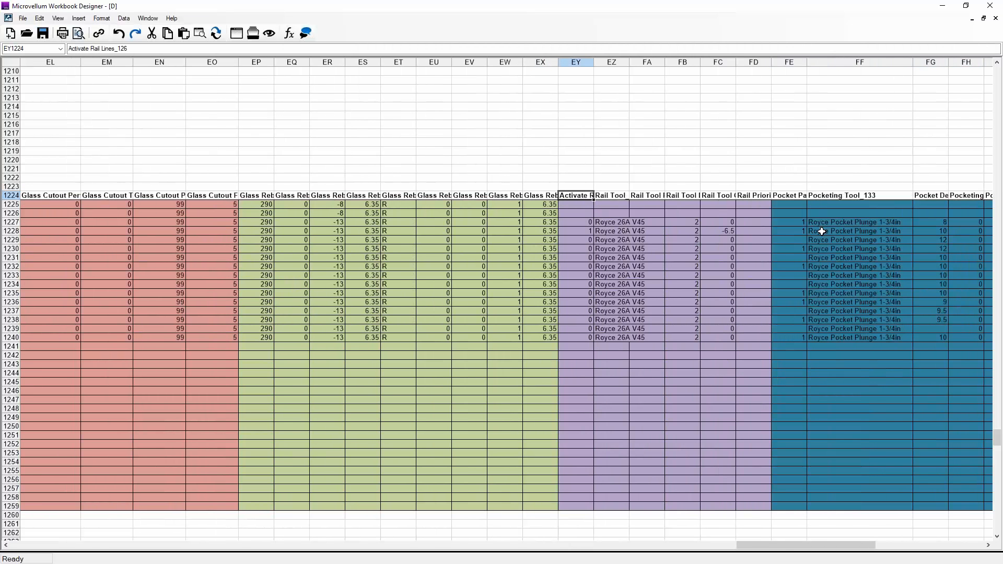
{"action": "key", "text": "Right"}
{"action": "key", "text": "Left"}
{"action": "key", "text": "Right"}
{"action": "key", "text": "Right"}
{"action": "key", "text": "Right"}
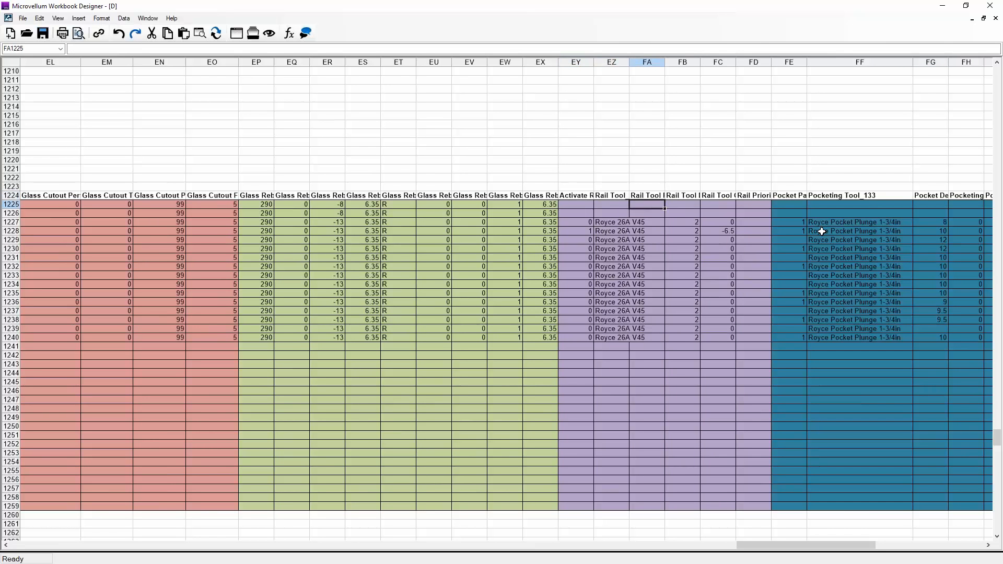
Step: Examine the pocketing column headers of the Internal Profile table, including Pocketing Tool and Pocketing Offset
{"action": "key", "text": "Right"}
{"action": "key", "text": "Right"}
{"action": "key", "text": "Right"}
{"action": "key", "text": "Right"}
{"action": "key", "text": "Right"}
{"action": "key", "text": "Right"}
{"action": "key", "text": "Right"}
{"action": "key", "text": "Right"}
{"action": "key", "text": "Right"}
{"action": "key", "text": "Right"}
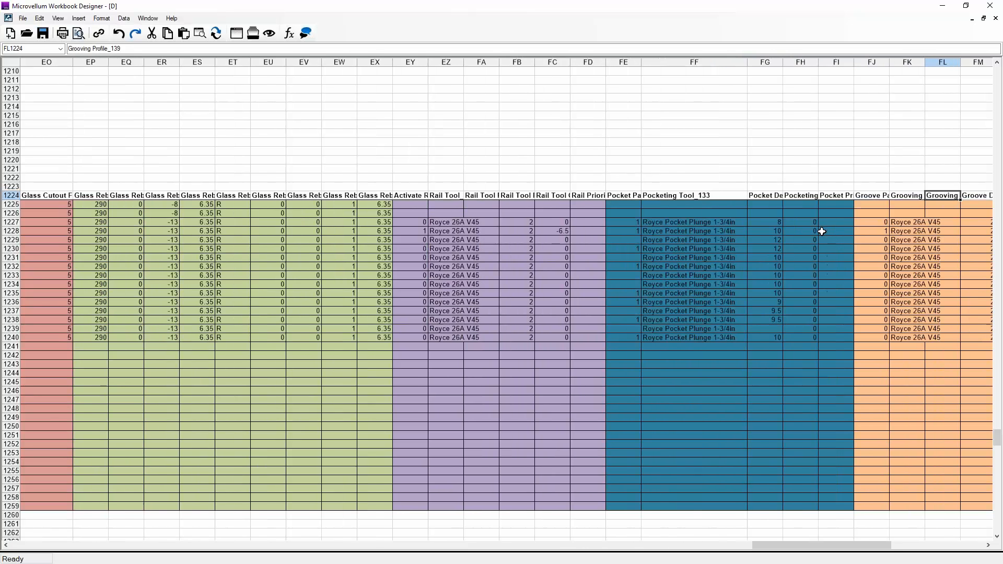
{"action": "key", "text": "Left"}
{"action": "key", "text": "Left"}
{"action": "key", "text": "Left"}
{"action": "key", "text": "Left"}
{"action": "key", "text": "Left"}
{"action": "key", "text": "Left"}
{"action": "key", "text": "Right"}
{"action": "key", "text": "Right"}
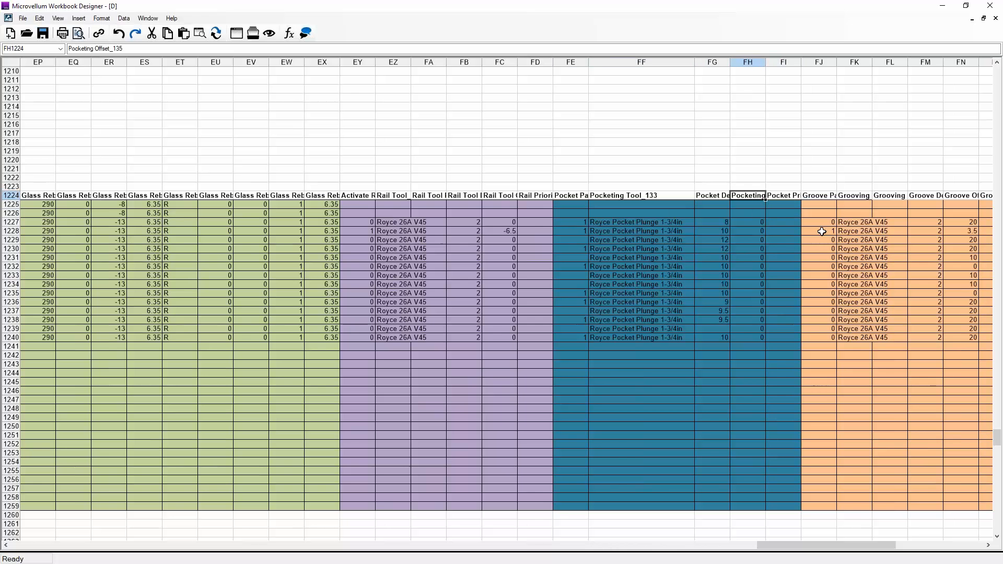
Step: Examine the grooving column headers of the Internal Profile table, including the groove offset, spacing and priority columns
{"action": "key", "text": "Right"}
{"action": "key", "text": "Right"}
{"action": "key", "text": "Right"}
{"action": "key", "text": "Right"}
{"action": "key", "text": "Right"}
{"action": "key", "text": "Right"}
{"action": "key", "text": "Right"}
{"action": "key", "text": "Right"}
{"action": "key", "text": "Right"}
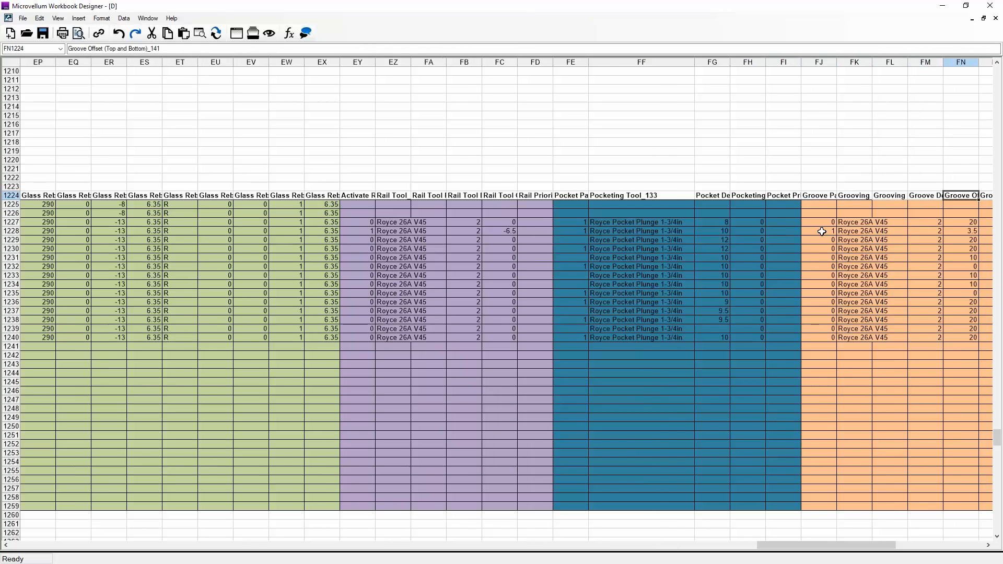
{"action": "key", "text": "Right"}
{"action": "key", "text": "Right"}
{"action": "key", "text": "Right"}
{"action": "key", "text": "Right"}
{"action": "key", "text": "Left"}
{"action": "key", "text": "Left"}
{"action": "key", "text": "Left"}
{"action": "key", "text": "Left"}
{"action": "key", "text": "Left"}
{"action": "key", "text": "Left"}
{"action": "key", "text": "Left"}
{"action": "key", "text": "Left"}
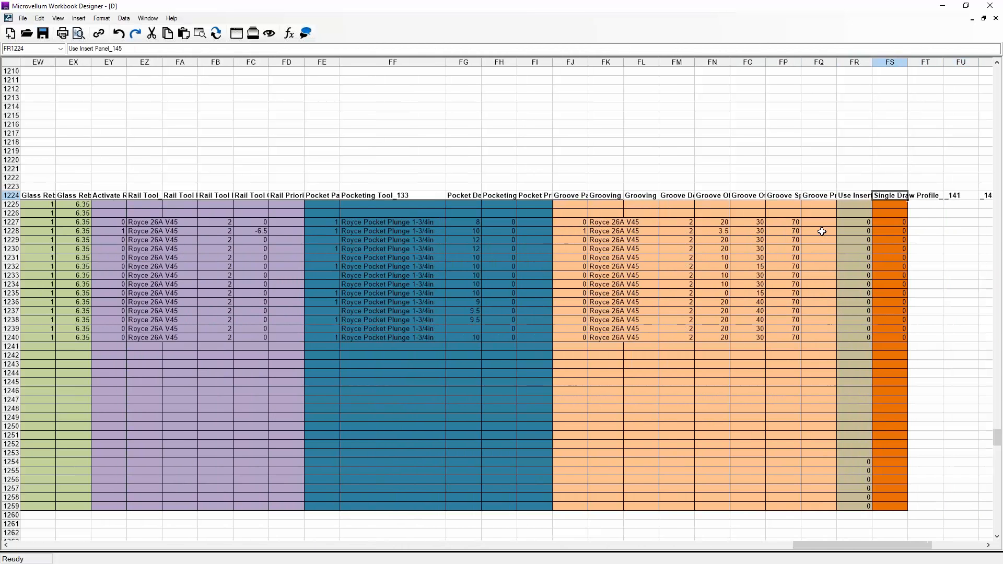
{"action": "key", "text": "Left"}
Step: Look at the last two column headers of the Internal Profile table, Use Insert Panel and Single Draw Profile
{"action": "key", "text": "Right"}
{"action": "key", "text": "Right"}
{"action": "key", "text": "Right"}
{"action": "key", "text": "Right"}
{"action": "key", "text": "Right"}
{"action": "key", "text": "Right"}
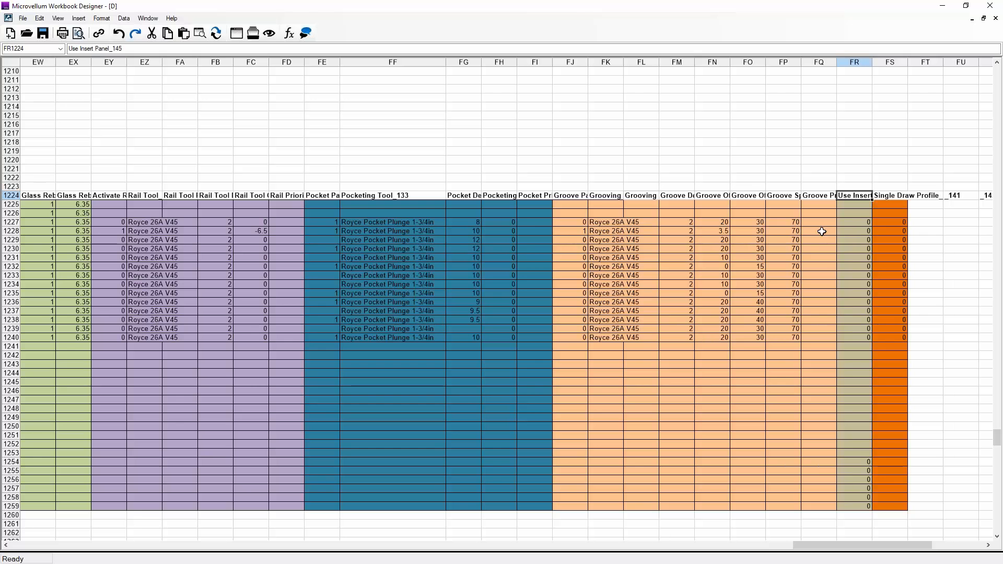
{"action": "key", "text": "Right"}
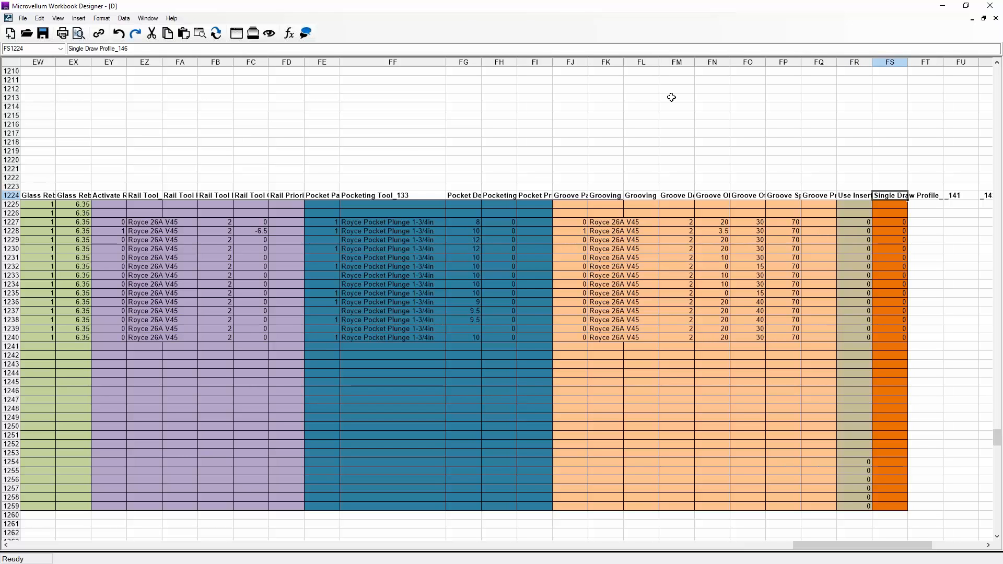
Step: Go back to the External Profile table and examine its profile name, Route Passes and Route 1 column headers
{"action": "left_click_drag", "start_coordinate": [841, 550], "coordinate": [235, 563]}
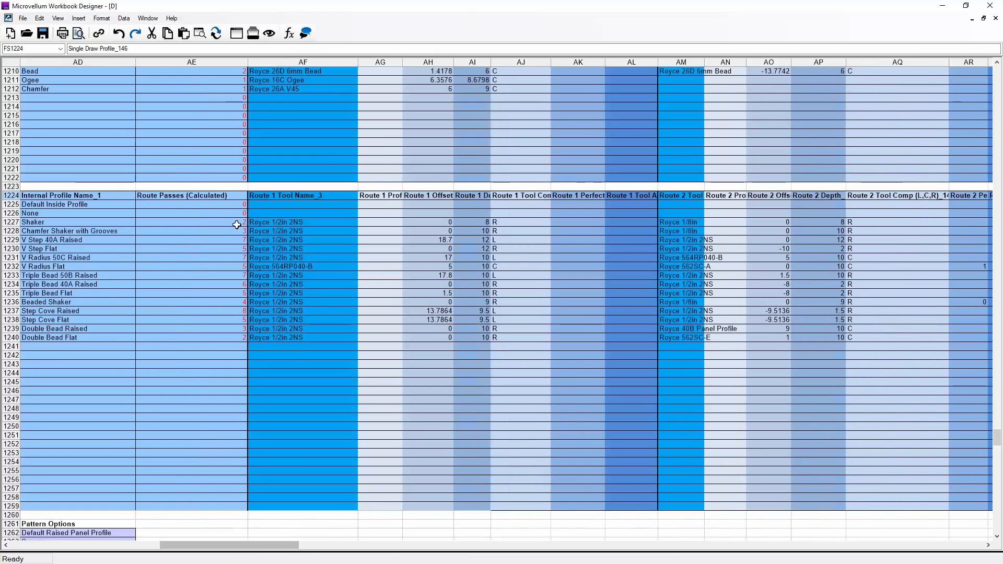
{"action": "scroll", "coordinate": [96, 195], "scroll_direction": "up", "scroll_amount": 1}
{"action": "scroll", "coordinate": [97, 195], "scroll_direction": "up", "scroll_amount": 4}
{"action": "left_click", "coordinate": [54, 160]}
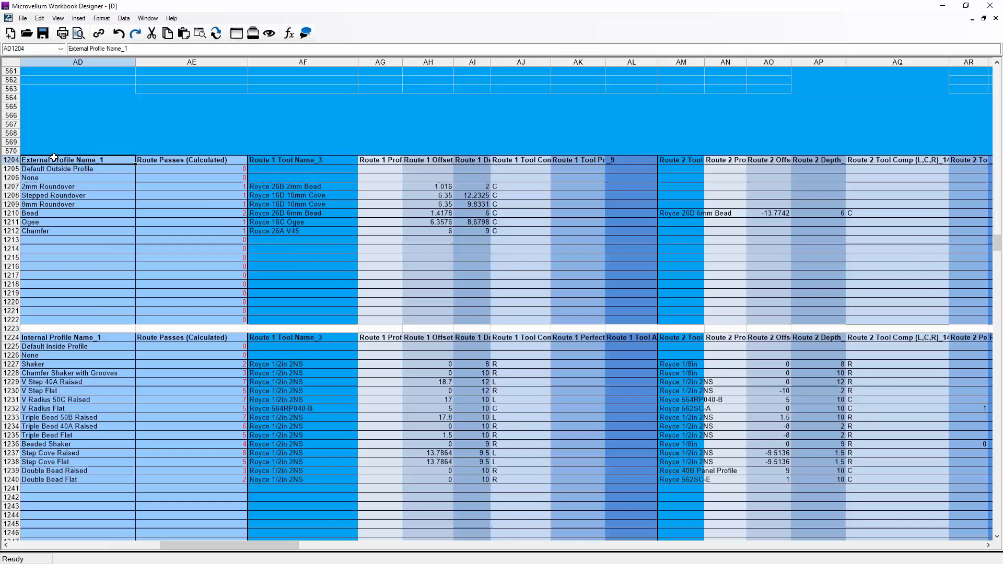
{"action": "left_click", "coordinate": [209, 160]}
{"action": "left_click", "coordinate": [341, 162]}
{"action": "left_click_drag", "start_coordinate": [341, 161], "coordinate": [621, 161]}
{"action": "mouse_move", "coordinate": [269, 550]}
{"action": "left_mouse_down"}
{"action": "mouse_move", "coordinate": [402, 547]}
{"action": "mouse_move", "coordinate": [267, 547]}
{"action": "mouse_move", "coordinate": [277, 545]}
{"action": "left_mouse_up"}
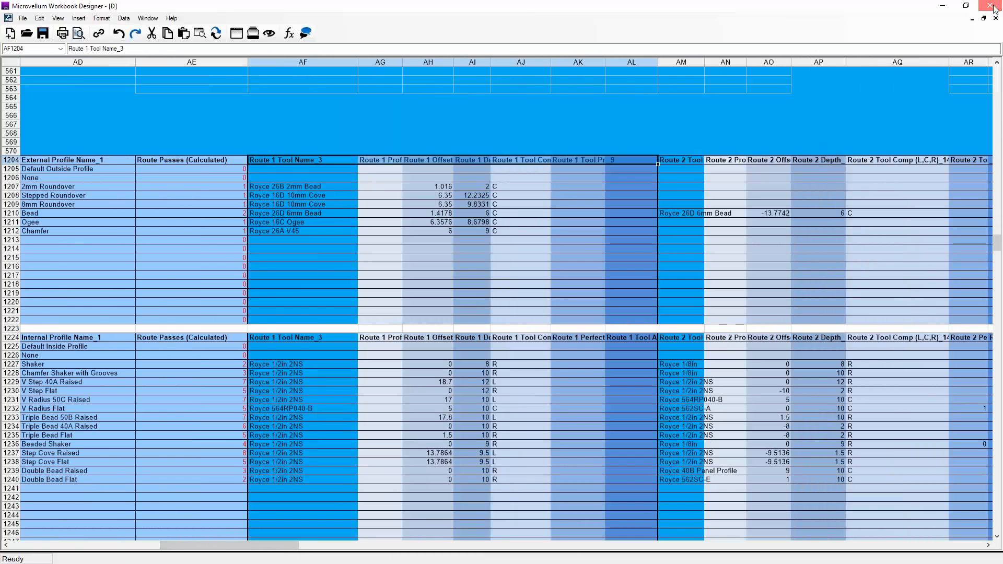
Step: Close the workbook, then save and close the design data of product 1.03
{"action": "left_click", "coordinate": [991, 7]}
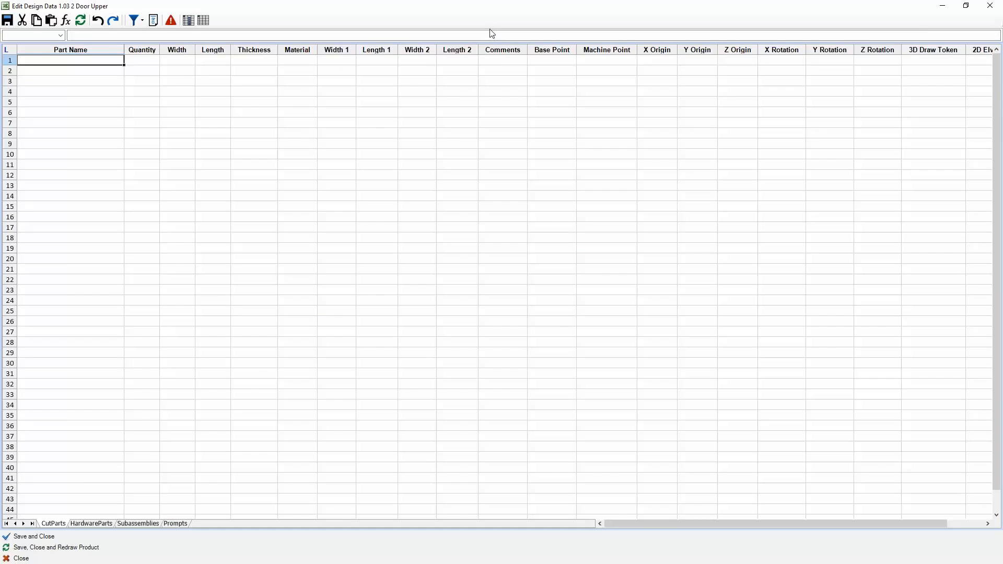
{"action": "left_click", "coordinate": [38, 535]}
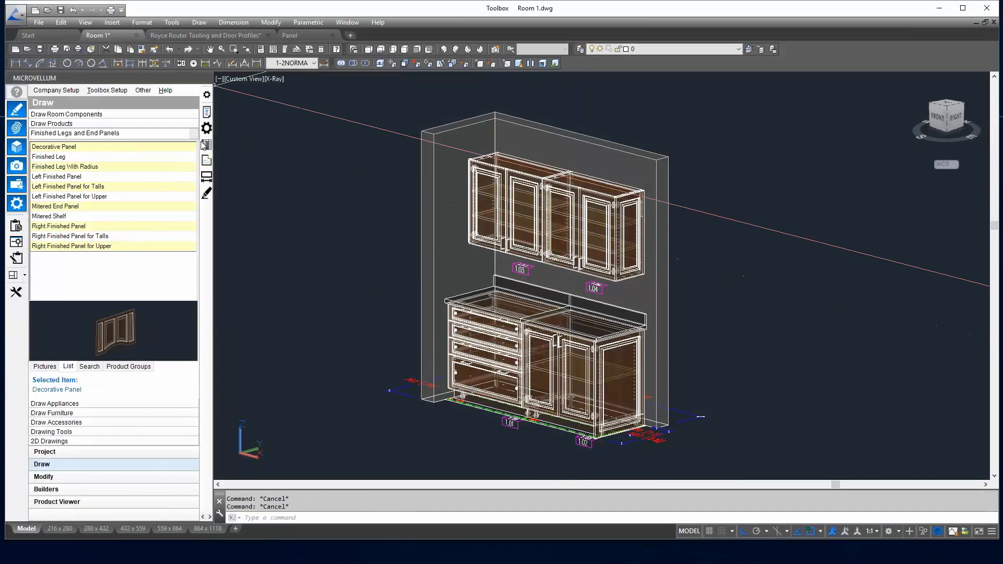
Step: Open the prompts of upper cabinet 1.04 and review its door style, outside edge and inside edge profile choices
{"action": "left_click", "coordinate": [206, 128]}
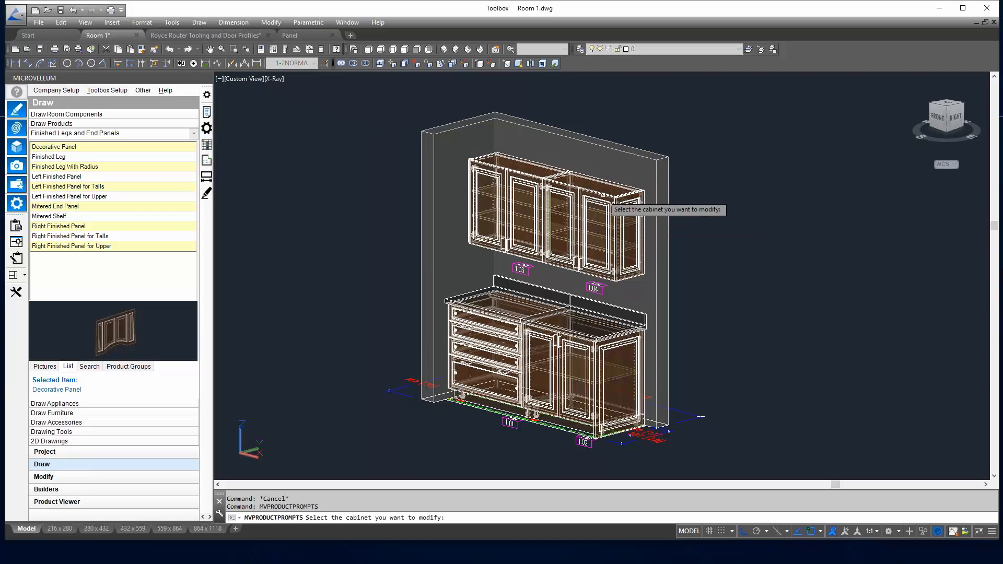
{"action": "left_click", "coordinate": [608, 207]}
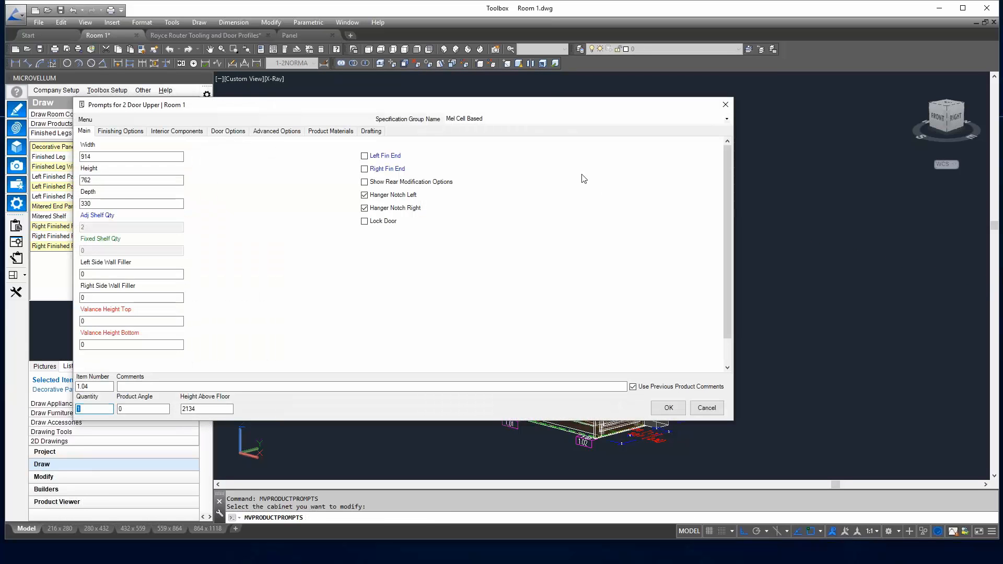
{"action": "left_click", "coordinate": [238, 132]}
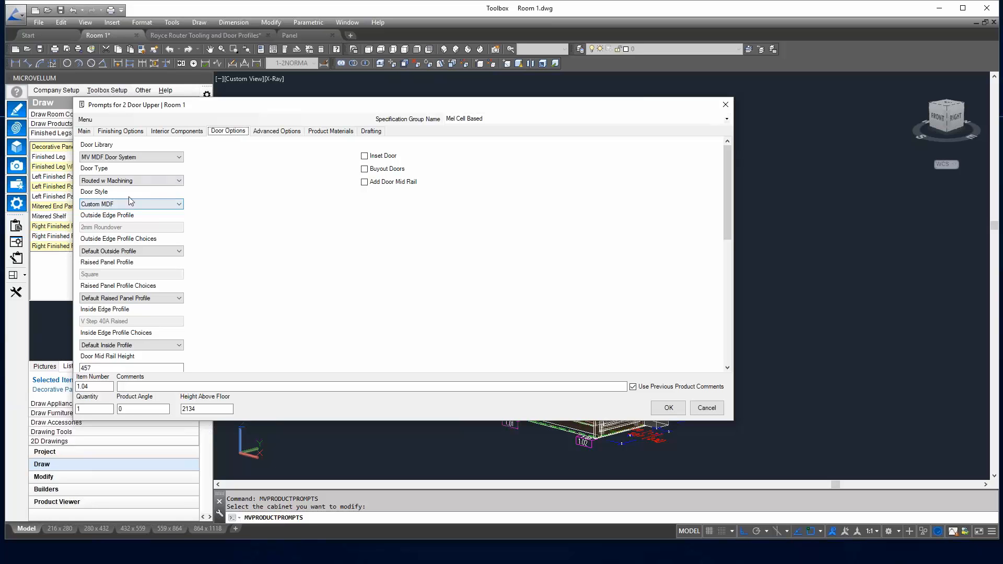
{"action": "left_click", "coordinate": [140, 205]}
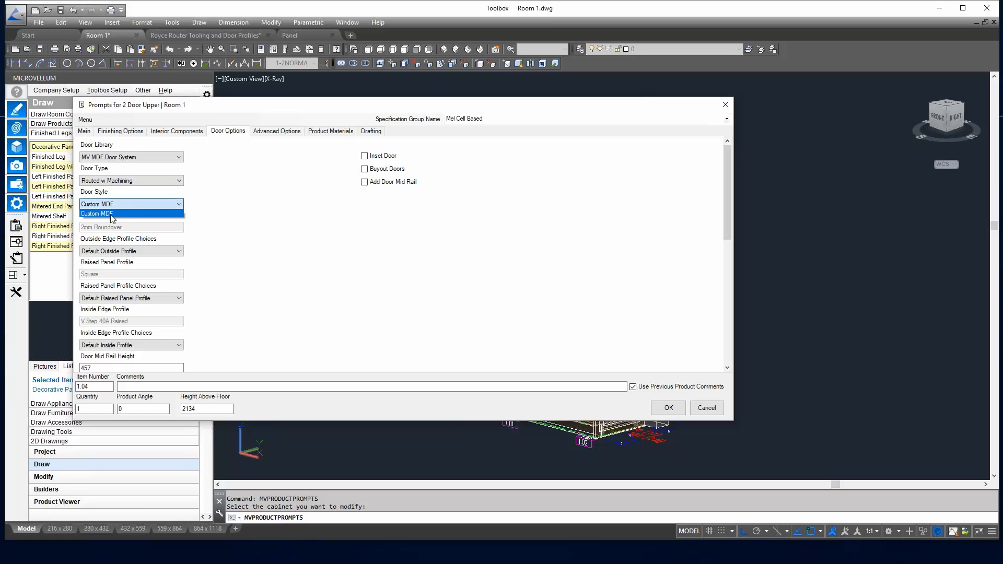
{"action": "left_click", "coordinate": [113, 217]}
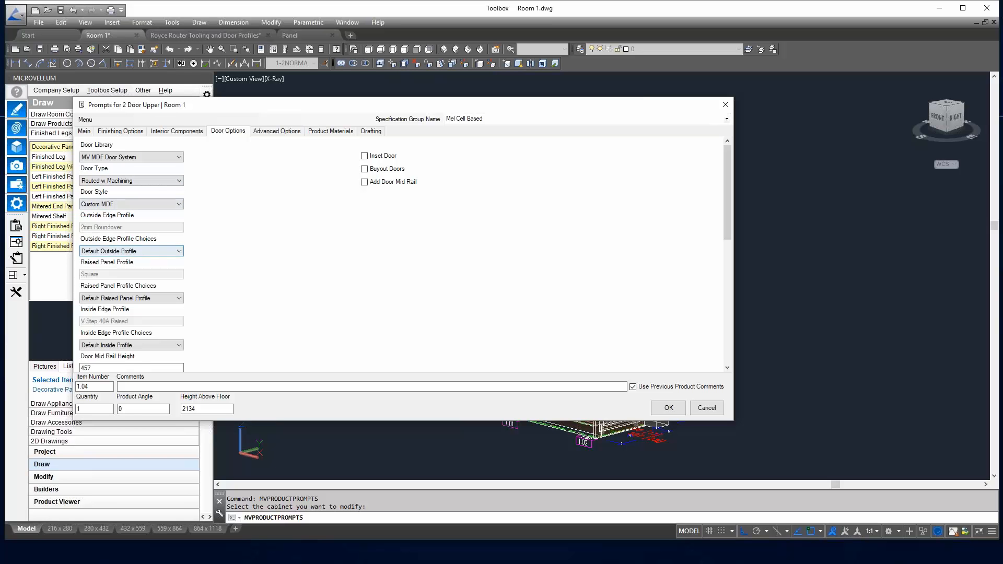
{"action": "left_click", "coordinate": [136, 251]}
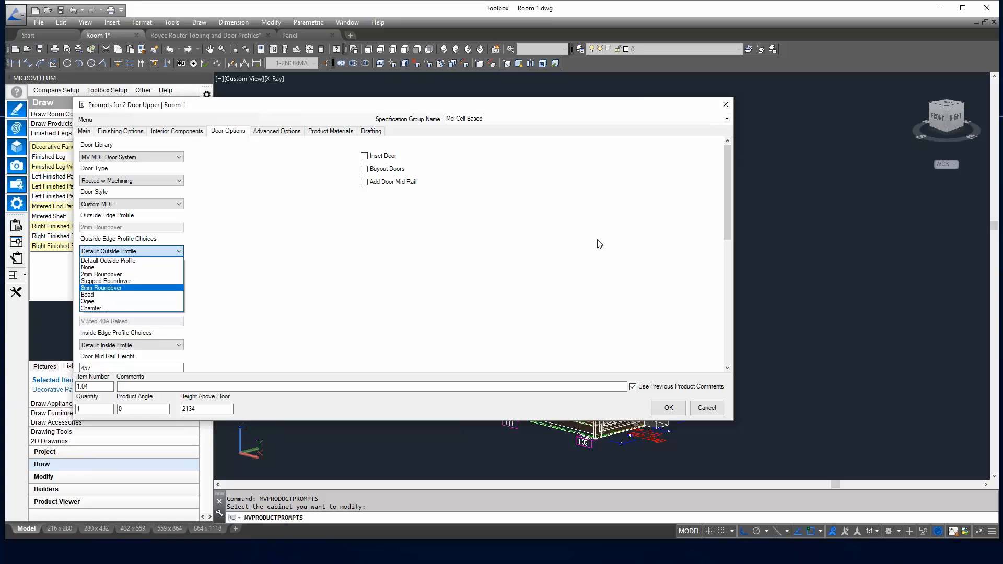
{"action": "left_click", "coordinate": [413, 278]}
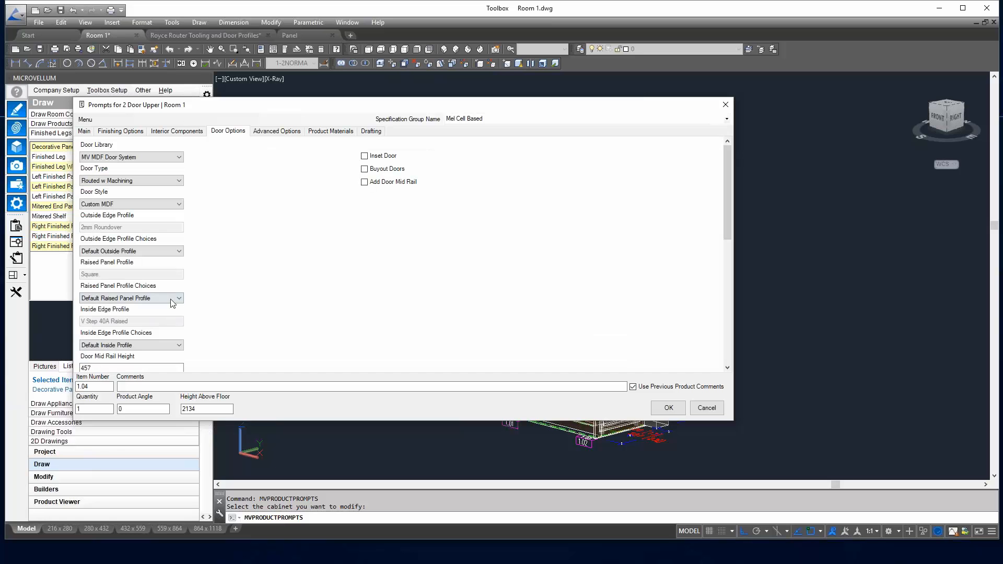
{"action": "left_click", "coordinate": [145, 347]}
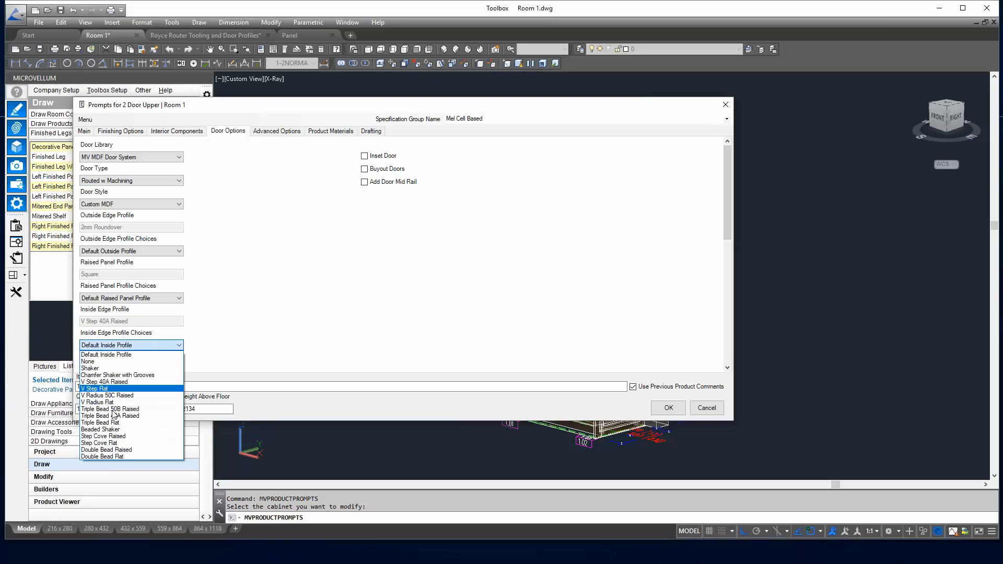
{"action": "left_click", "coordinate": [338, 313]}
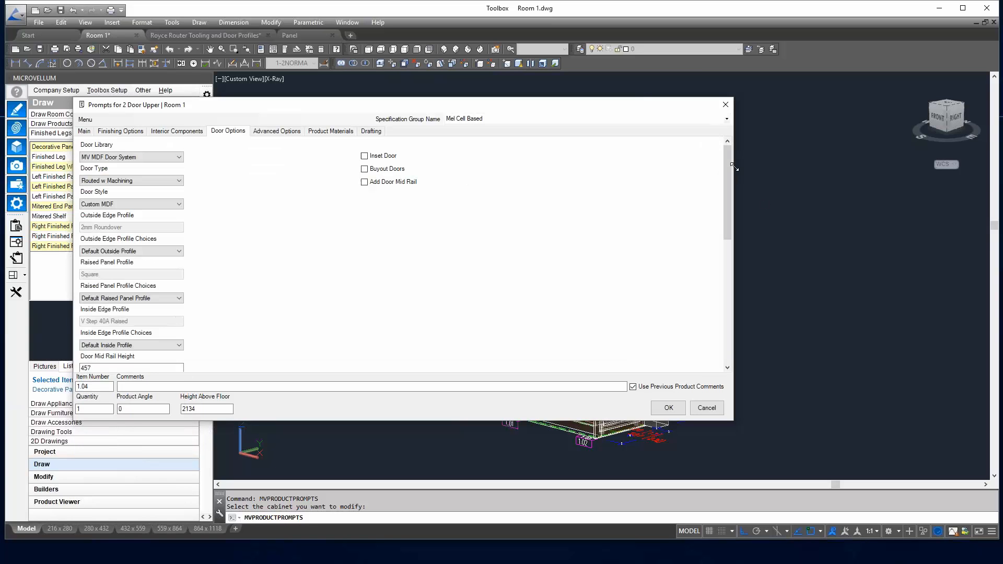
Step: Review the remaining door options of cabinet 1.04, including the Lite Qty Doors choices, and cancel the prompts
{"action": "left_click_drag", "start_coordinate": [728, 158], "coordinate": [725, 256]}
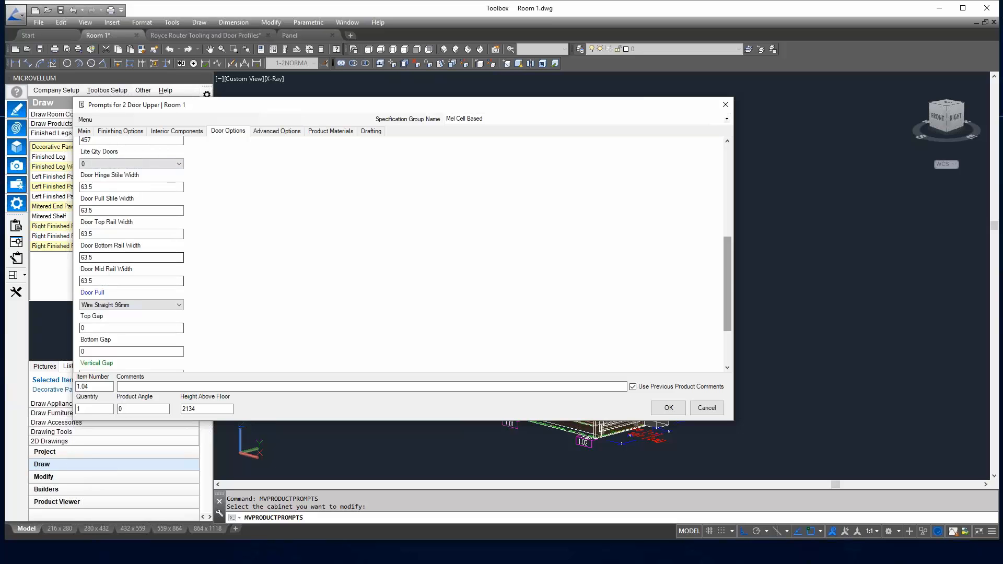
{"action": "scroll", "coordinate": [729, 278], "scroll_direction": "down", "scroll_amount": 3}
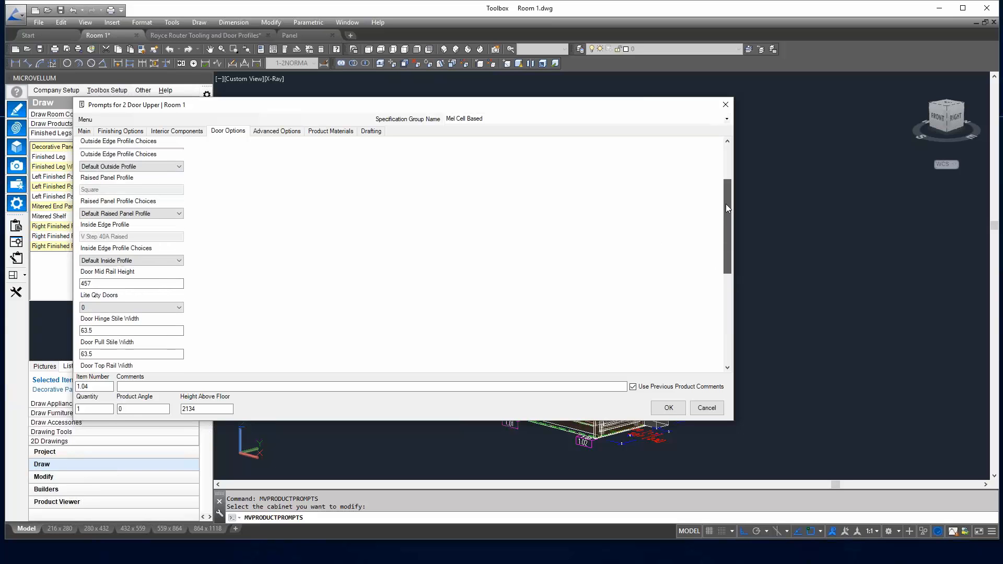
{"action": "scroll", "coordinate": [727, 245], "scroll_direction": "up", "scroll_amount": 10}
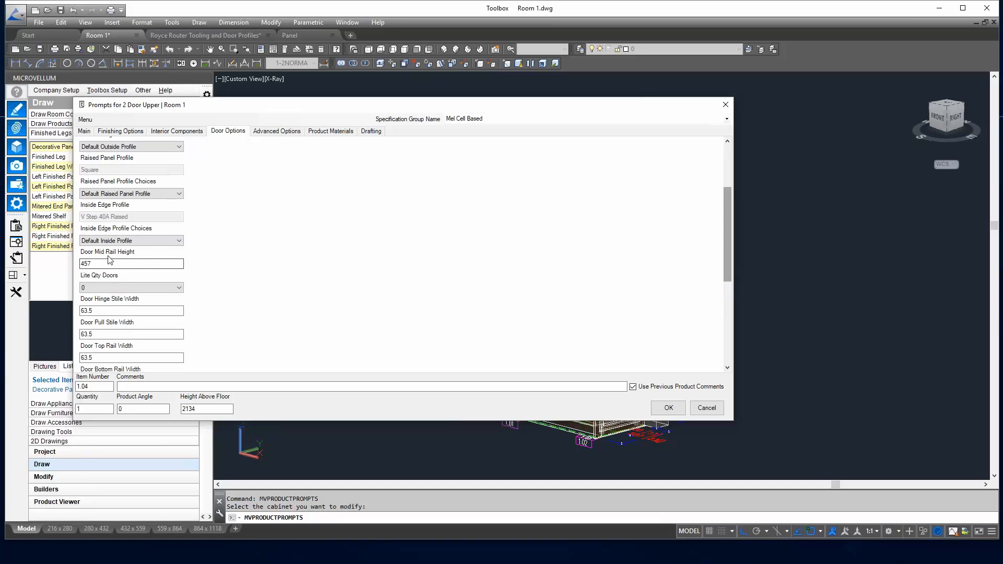
{"action": "left_click", "coordinate": [144, 289]}
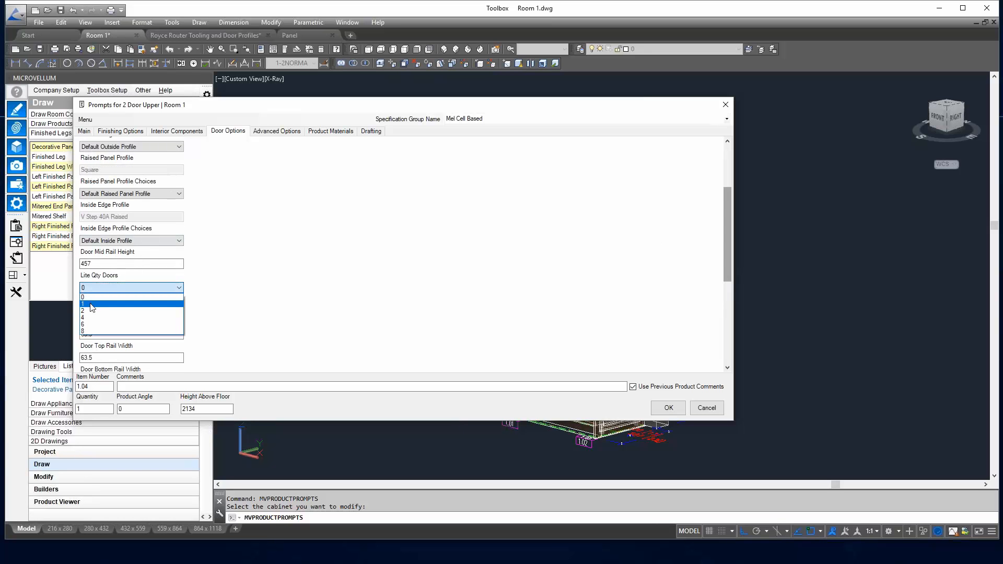
{"action": "left_click", "coordinate": [557, 230]}
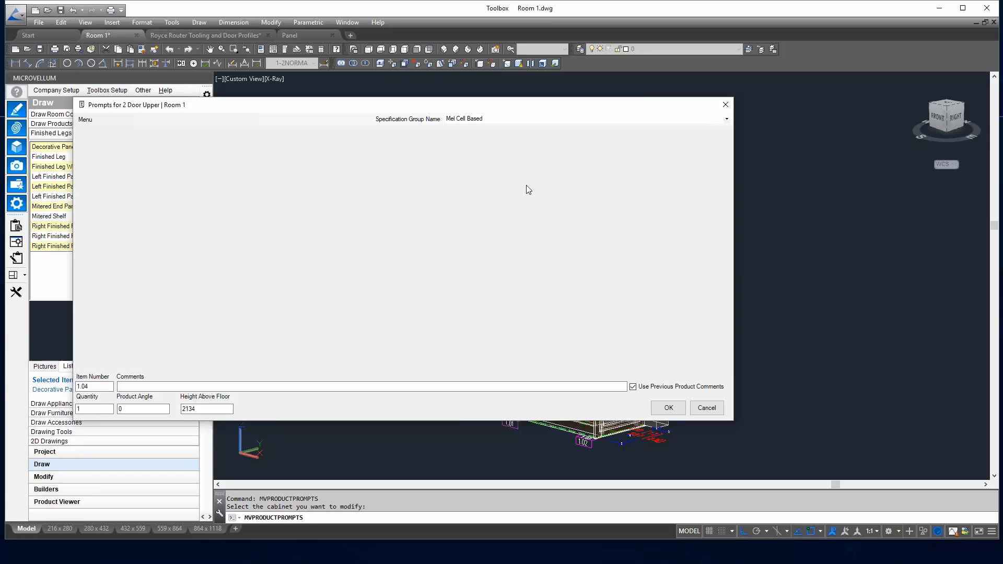
{"action": "left_click", "coordinate": [706, 405]}
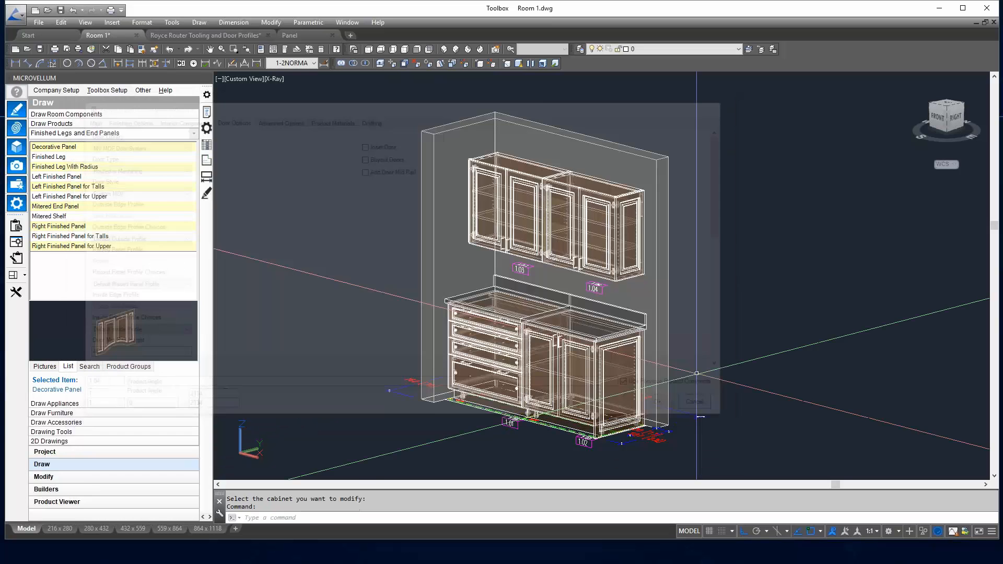
Step: Inspect the routed profile lines at the upper corner of a door on cabinet 1.04
{"action": "scroll", "coordinate": [614, 228], "scroll_direction": "up", "scroll_amount": 5}
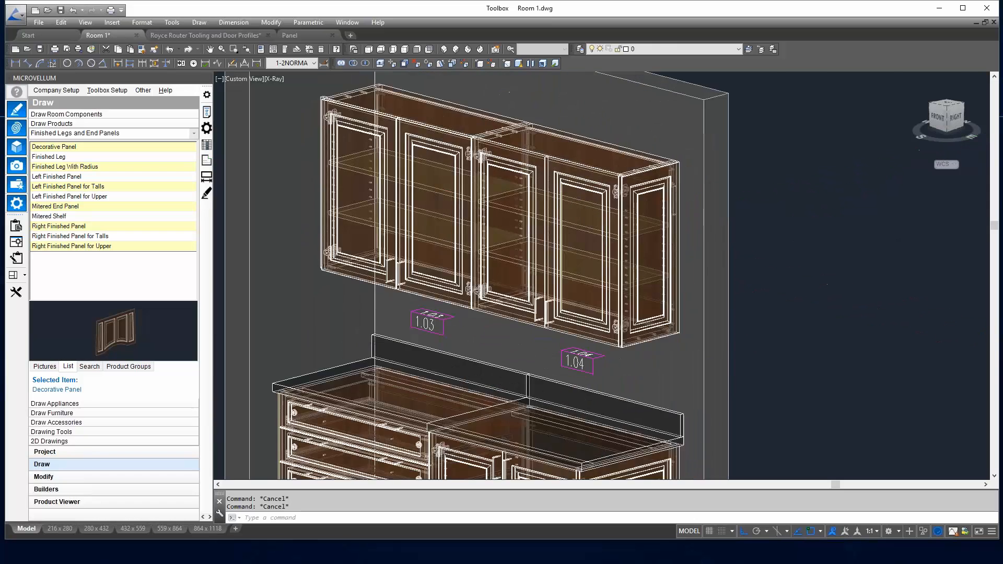
{"action": "scroll", "coordinate": [589, 185], "scroll_direction": "up", "scroll_amount": 2}
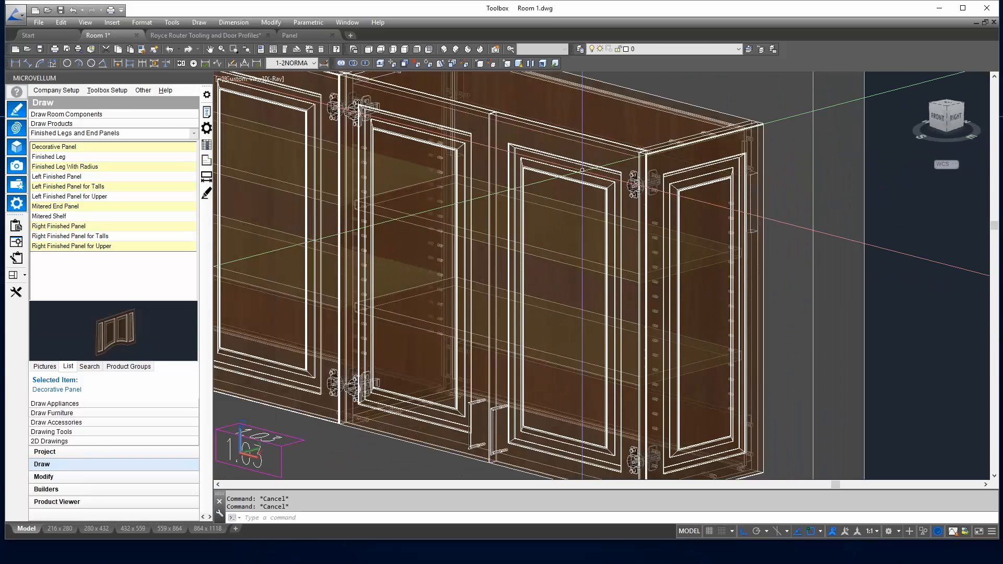
{"action": "scroll", "coordinate": [582, 170], "scroll_direction": "up", "scroll_amount": 5}
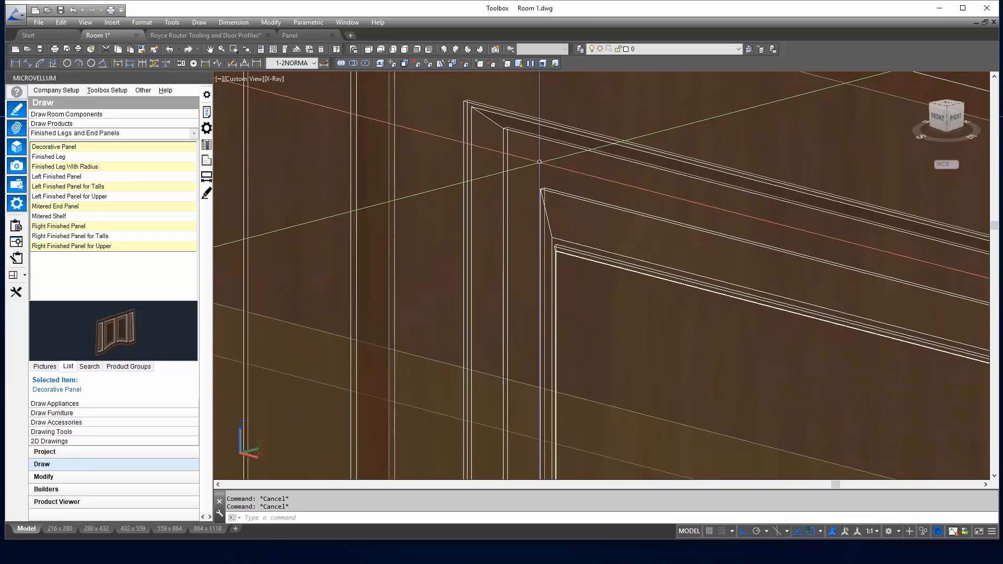
Step: Check the Inside Edge Profile in cabinet 1.04's door options, cancel, and switch to the Royce Router Tooling and Door Profiles drawing
{"action": "left_click", "coordinate": [206, 112]}
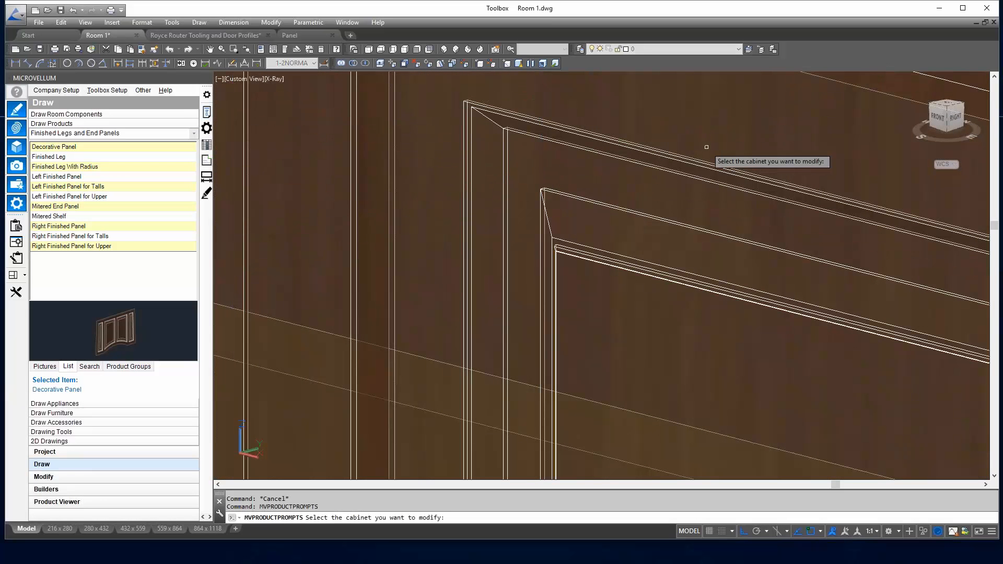
{"action": "left_click", "coordinate": [666, 175]}
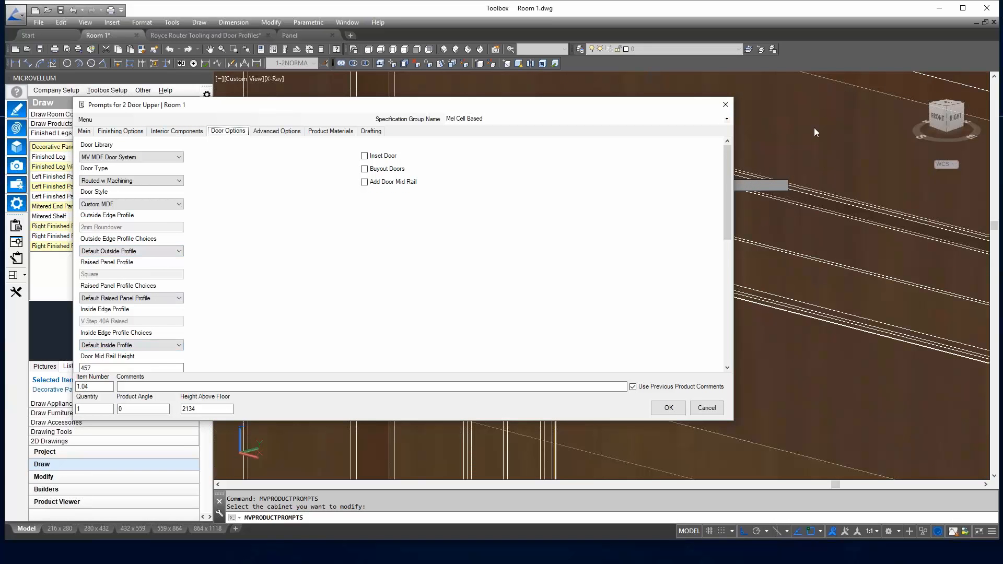
{"action": "left_click", "coordinate": [706, 407]}
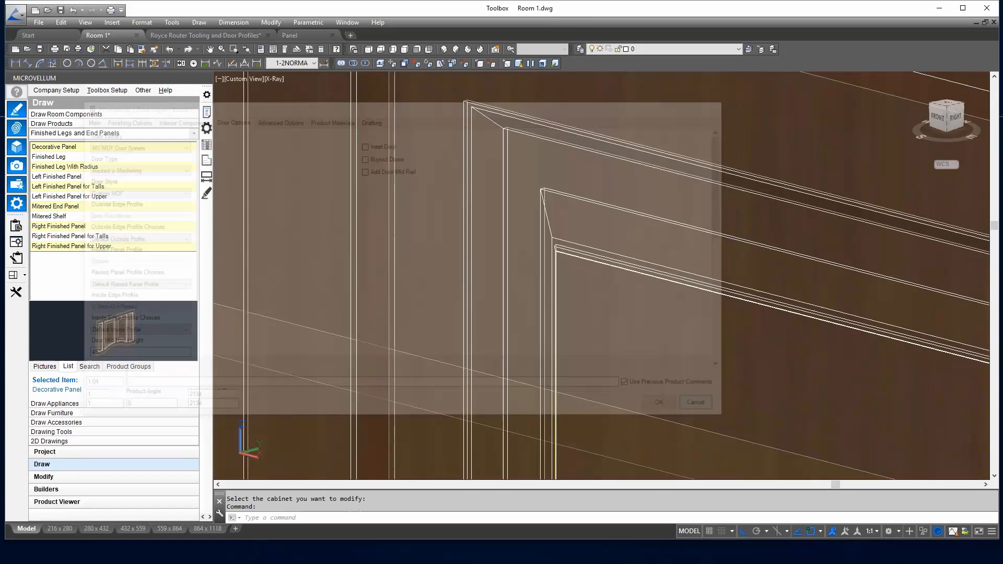
{"action": "left_click", "coordinate": [187, 36]}
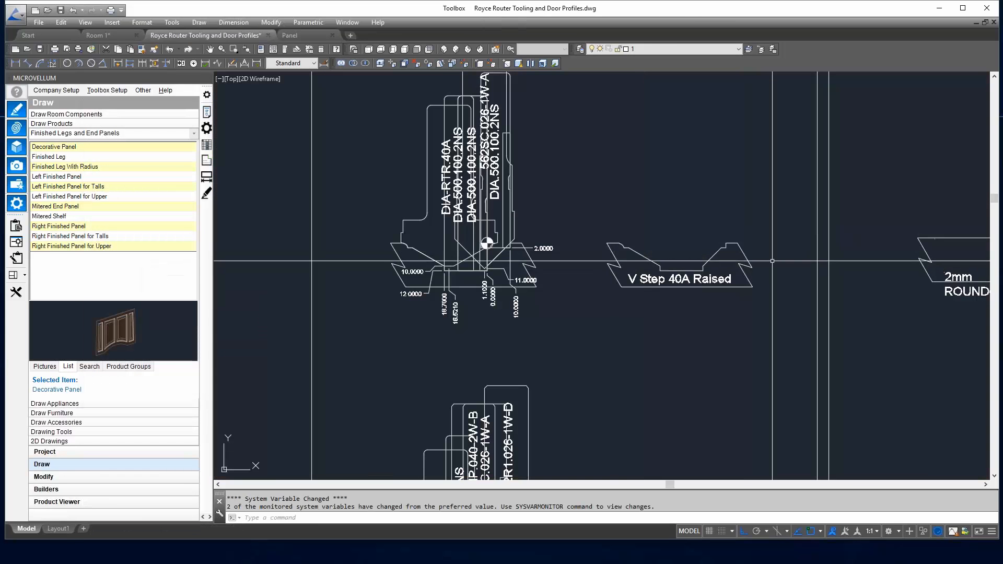
Step: Examine the cutter outlines around the origin marker of the V Step 40A Raised profile by highlighting the straight and V-shaped bits in turn
{"action": "scroll", "coordinate": [554, 287], "scroll_direction": "down", "scroll_amount": 1}
{"action": "middle_click_drag", "start_coordinate": [508, 280], "coordinate": [715, 277]}
{"action": "scroll", "coordinate": [509, 230], "scroll_direction": "up", "scroll_amount": 2}
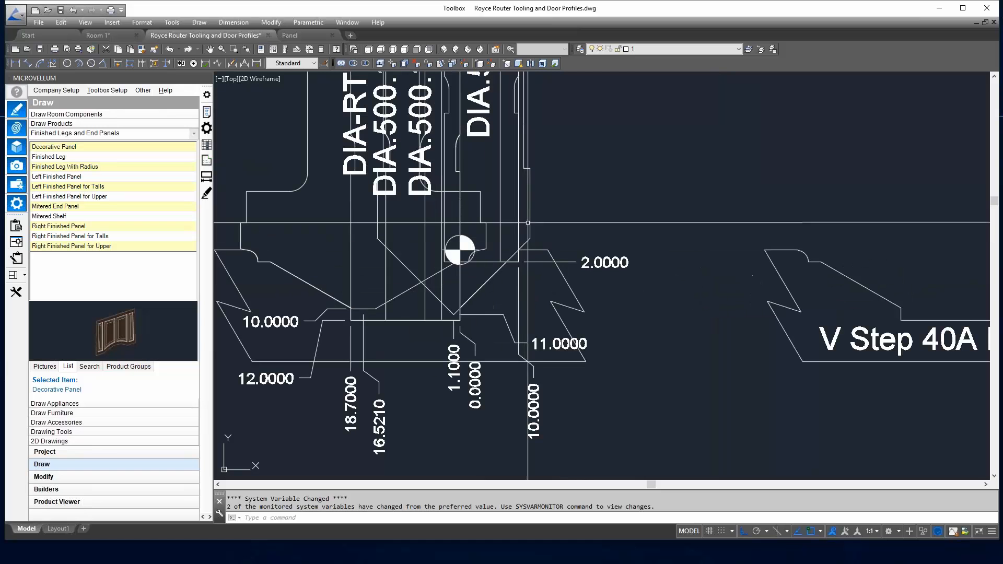
{"action": "left_click", "coordinate": [503, 230]}
{"action": "key", "text": "Escape"}
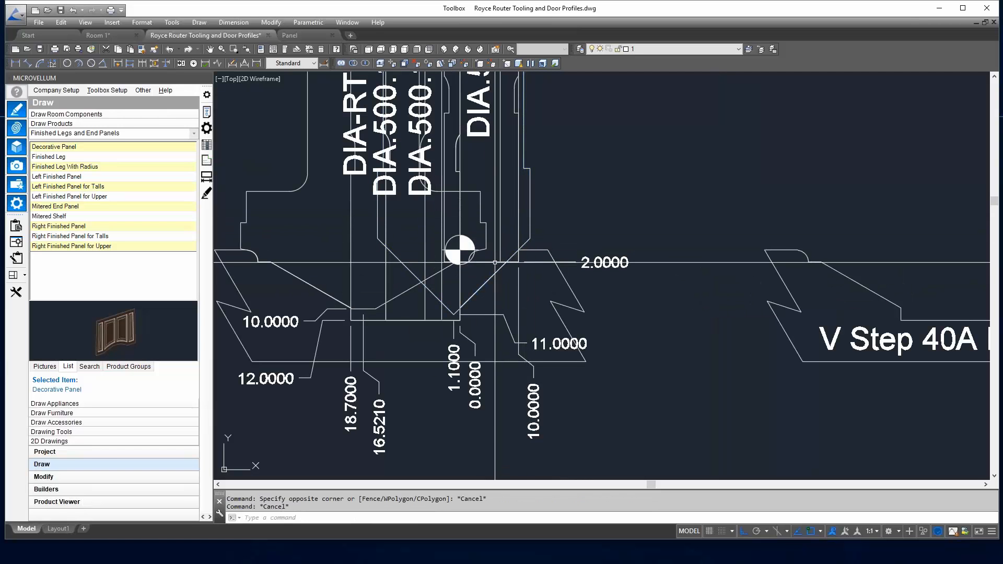
{"action": "left_click", "coordinate": [500, 243]}
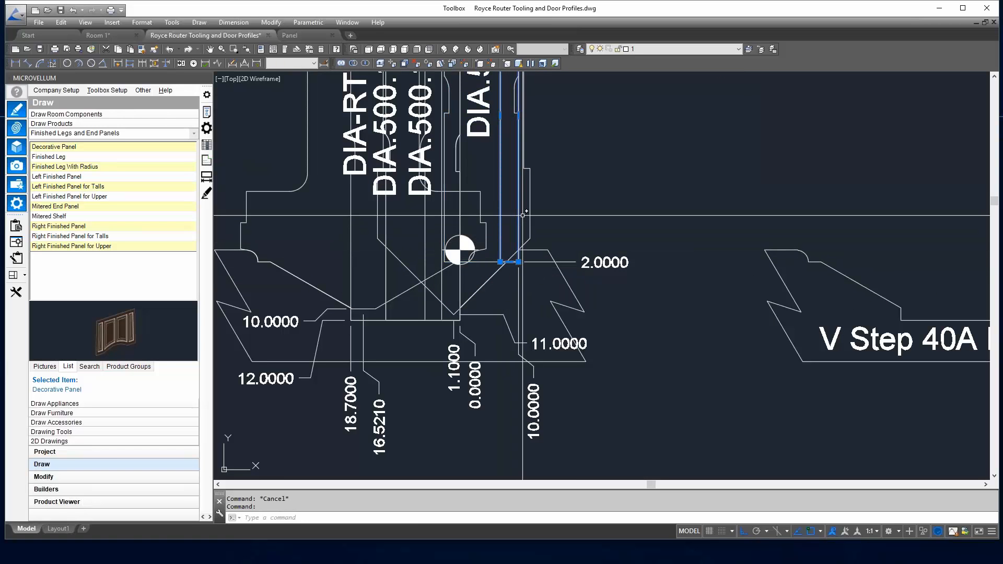
{"action": "key", "text": "Escape"}
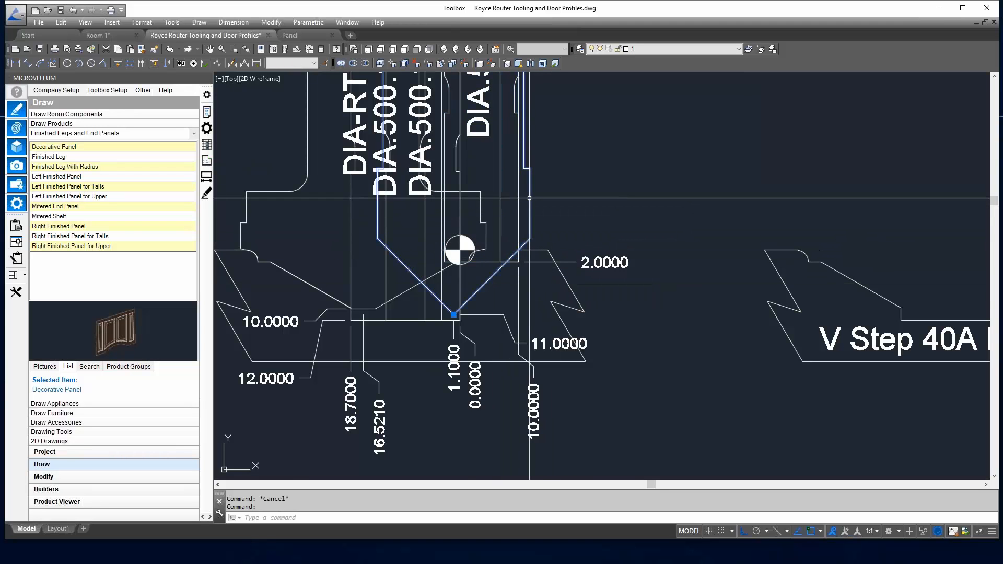
{"action": "left_click", "coordinate": [482, 287]}
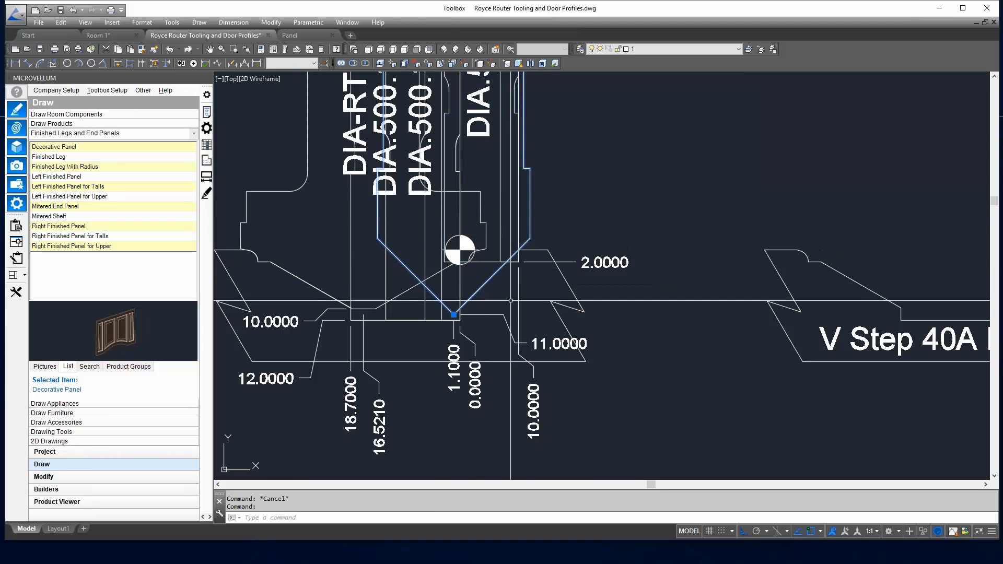
{"action": "left_click", "coordinate": [395, 307]}
{"action": "left_click", "coordinate": [442, 310]}
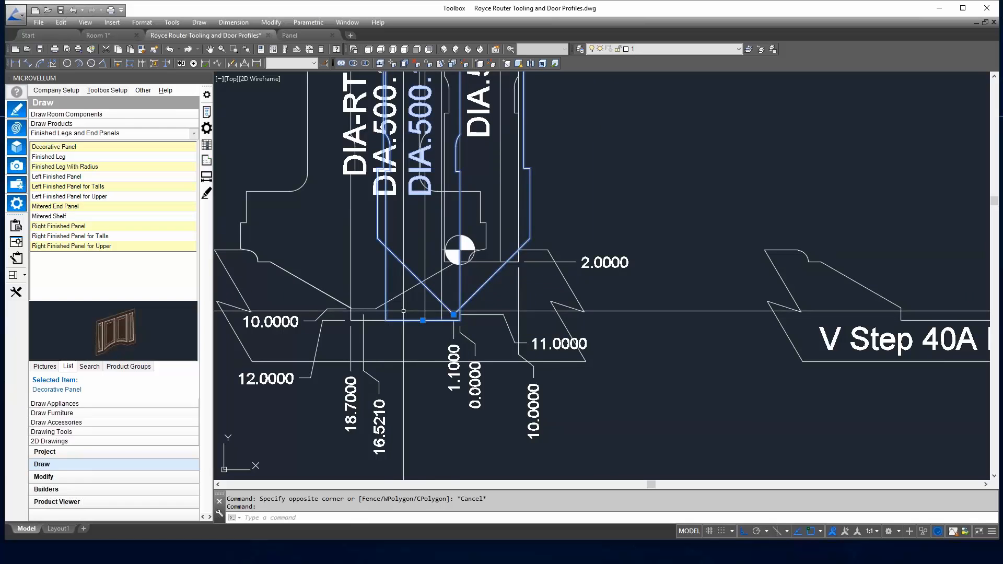
{"action": "key", "text": "Escape"}
Step: Check the remaining cutters of the V Step 40A Raised profile: the second DIA.500.100.2NS outline and the DIA-RTR.40A panel bit
{"action": "left_click", "coordinate": [353, 272]}
{"action": "key", "text": "Escape"}
{"action": "left_click", "coordinate": [351, 270]}
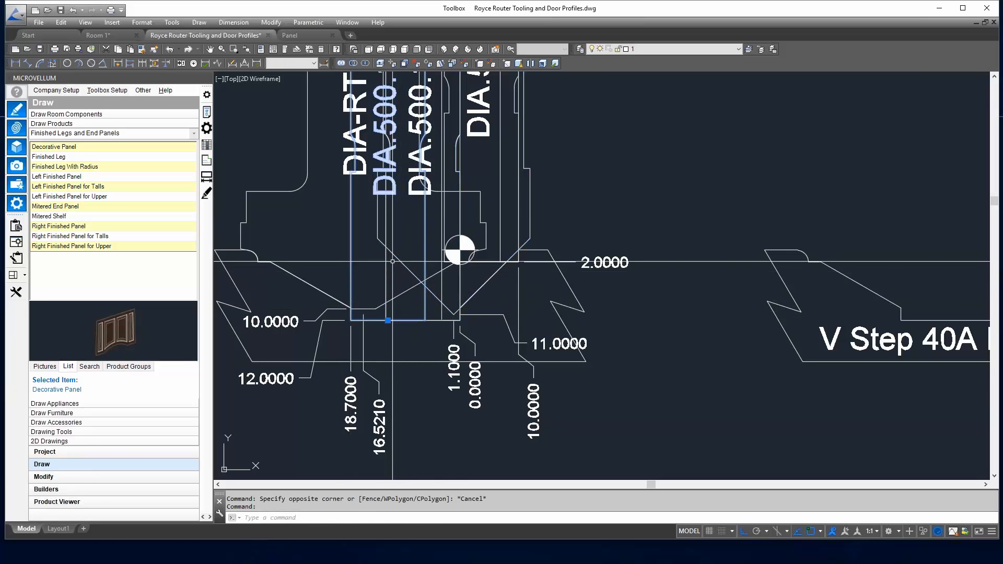
{"action": "key", "text": "Escape"}
{"action": "left_click", "coordinate": [302, 188]}
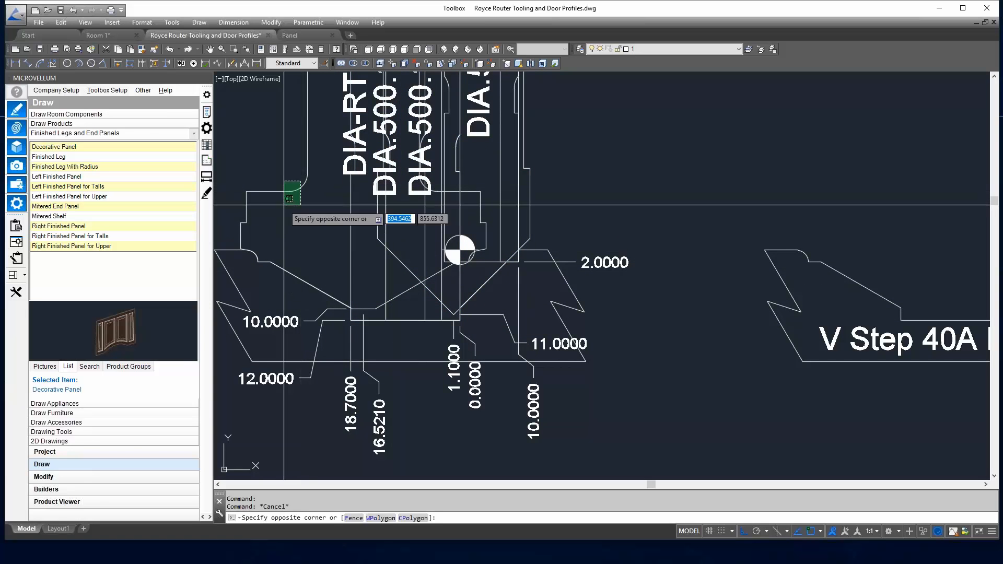
{"action": "middle_click_drag", "start_coordinate": [314, 191], "coordinate": [341, 273]}
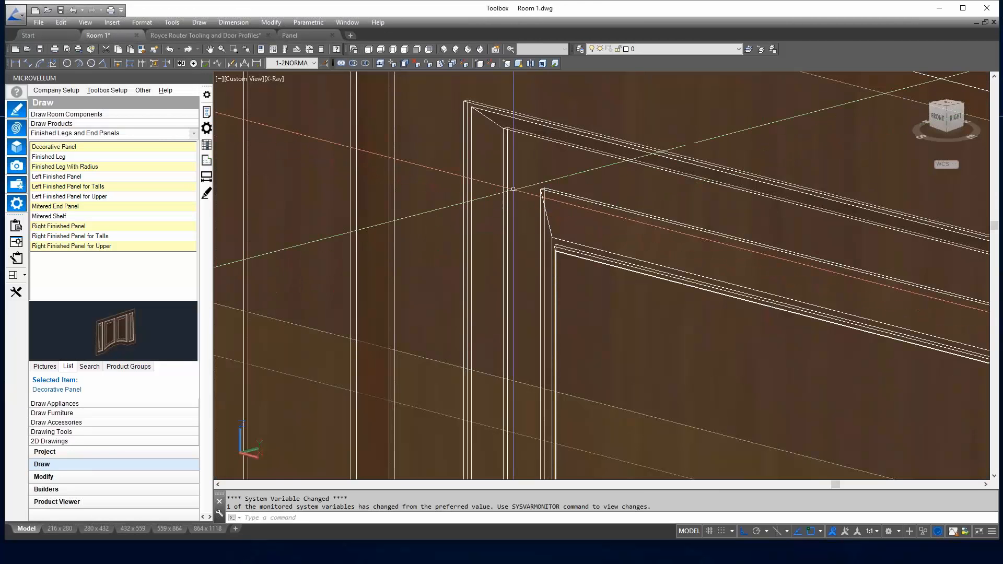
Step: Switch to the Room 1 drawing and draw the upper right door of cabinet 1.04 as a 2D part
{"action": "scroll", "coordinate": [513, 189], "scroll_direction": "down", "scroll_amount": 2}
{"action": "key", "text": "Escape"}
{"action": "middle_click_drag", "start_coordinate": [647, 212], "coordinate": [467, 158]}
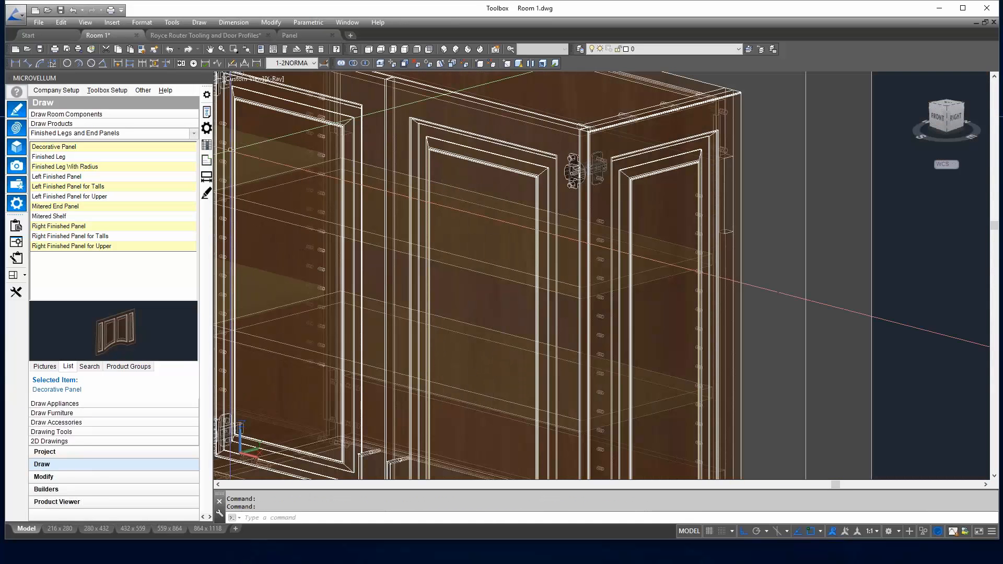
{"action": "left_click", "coordinate": [52, 476]}
{"action": "left_click", "coordinate": [95, 441]}
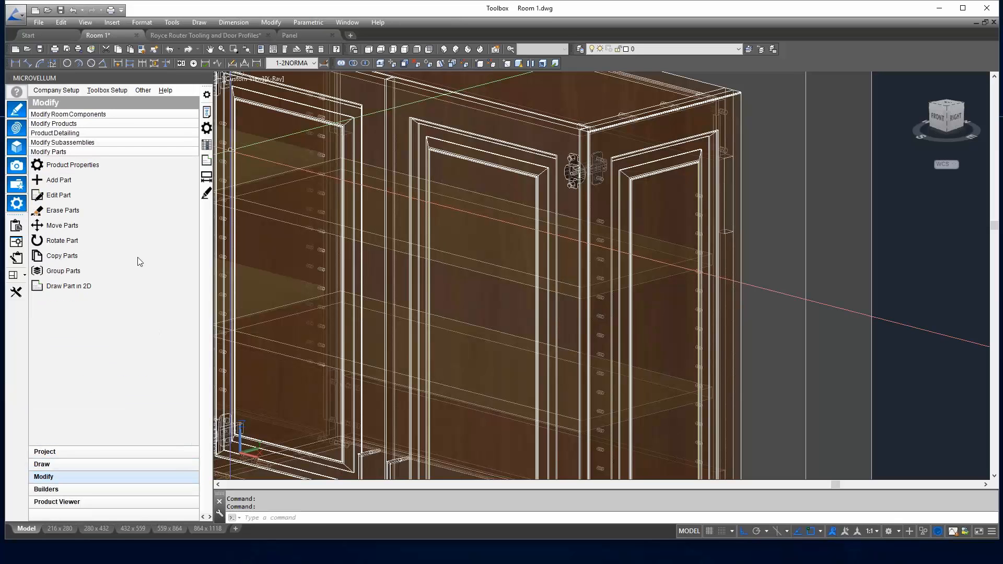
{"action": "left_click", "coordinate": [96, 288]}
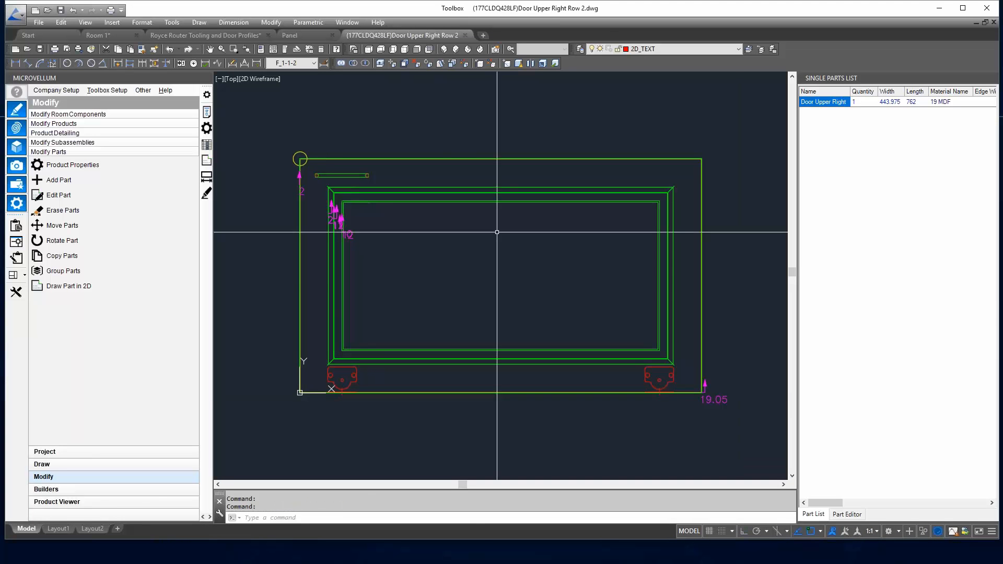
Step: Examine the door's inner, middle and outer route lines at its upper corner by highlighting each one to check its layer
{"action": "mouse_move", "coordinate": [484, 232]}
{"action": "middle_mouse_down"}
{"action": "mouse_move", "coordinate": [398, 229]}
{"action": "mouse_move", "coordinate": [464, 227]}
{"action": "middle_mouse_up"}
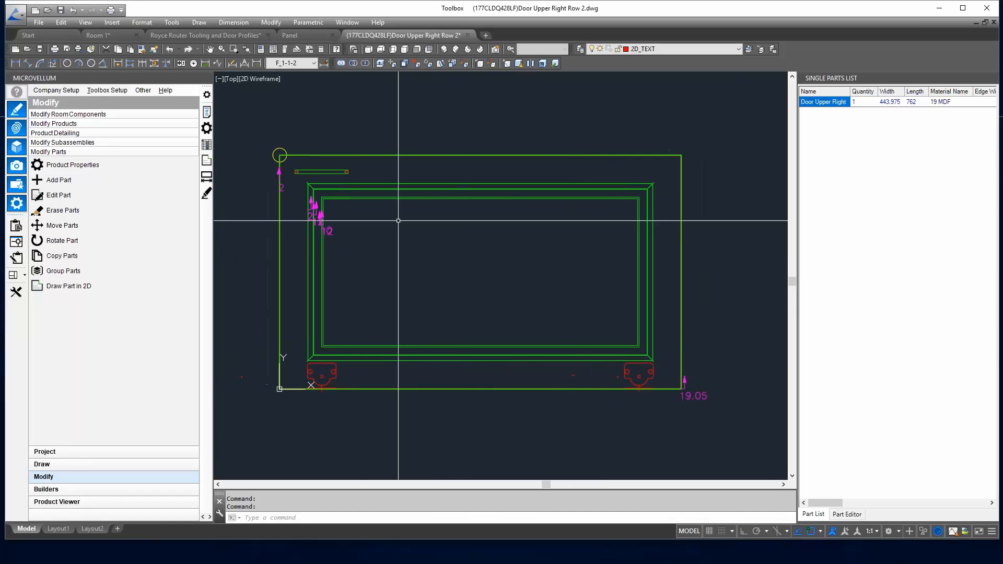
{"action": "scroll", "coordinate": [301, 183], "scroll_direction": "up", "scroll_amount": 4}
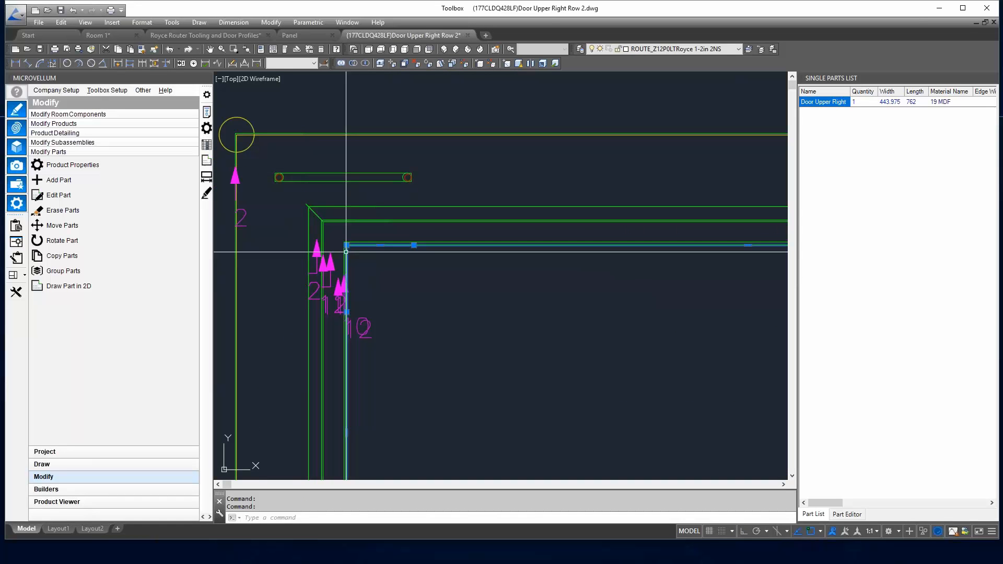
{"action": "key", "text": "Escape"}
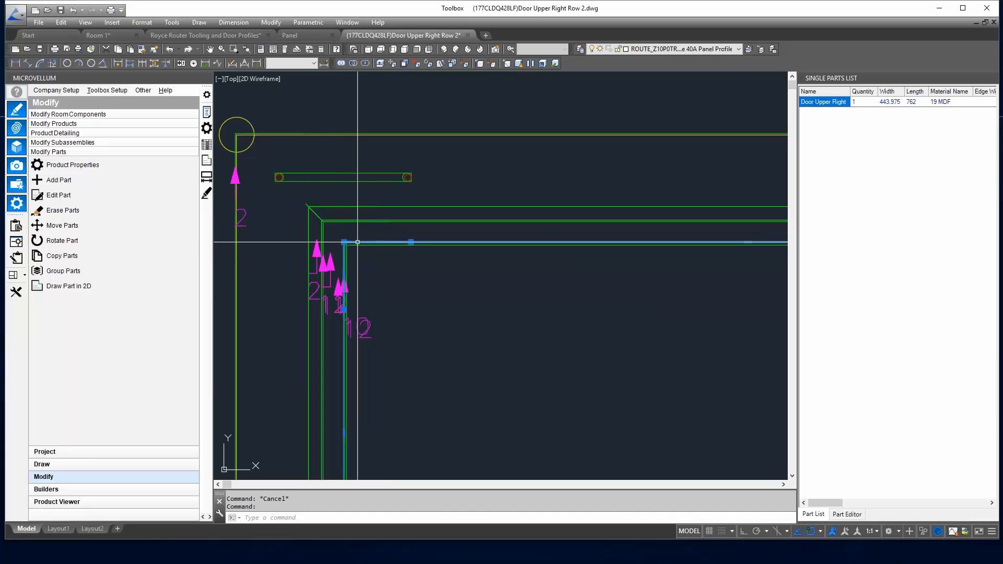
{"action": "left_click", "coordinate": [358, 242]}
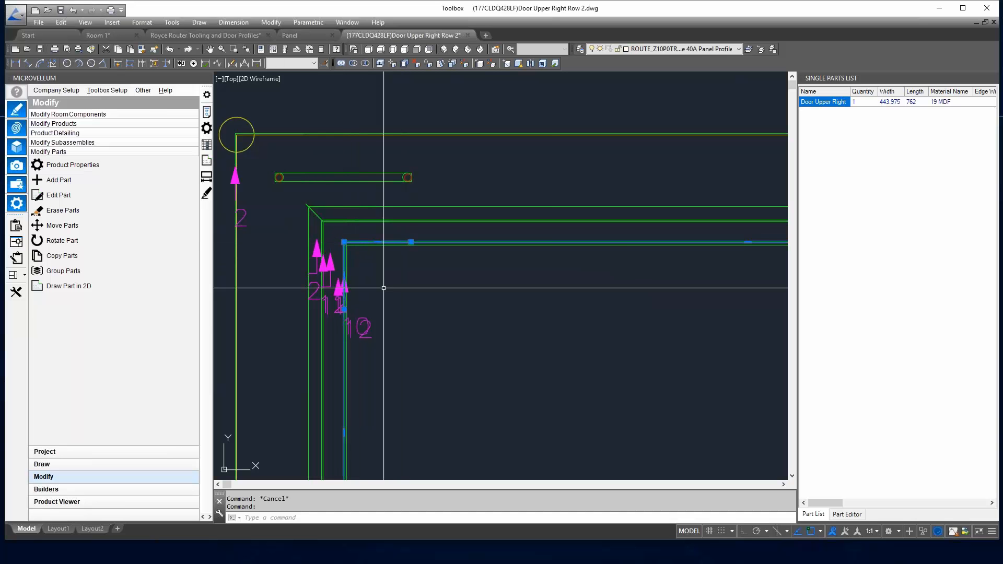
{"action": "left_click", "coordinate": [360, 222]}
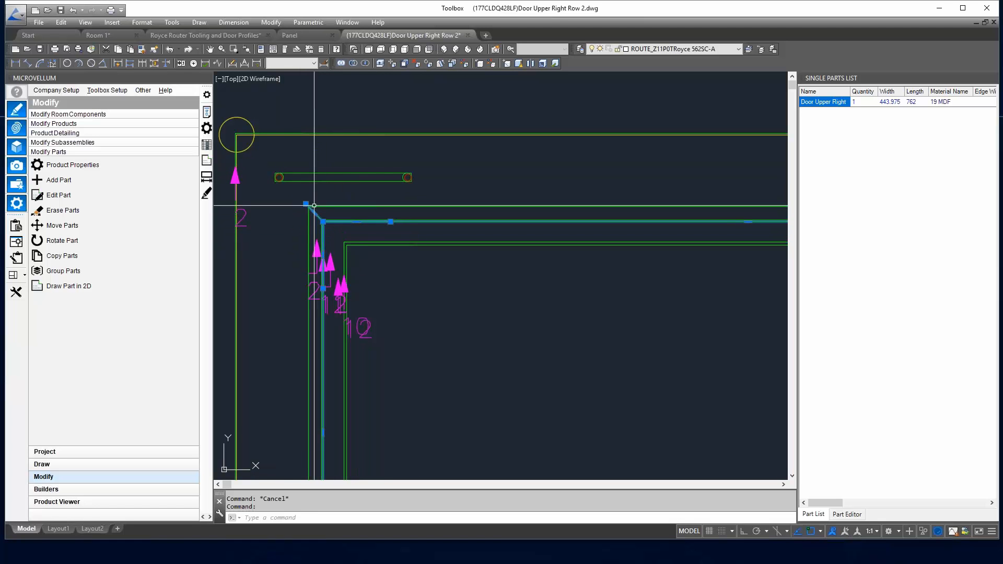
{"action": "key", "text": "Escape"}
{"action": "left_click", "coordinate": [363, 208]}
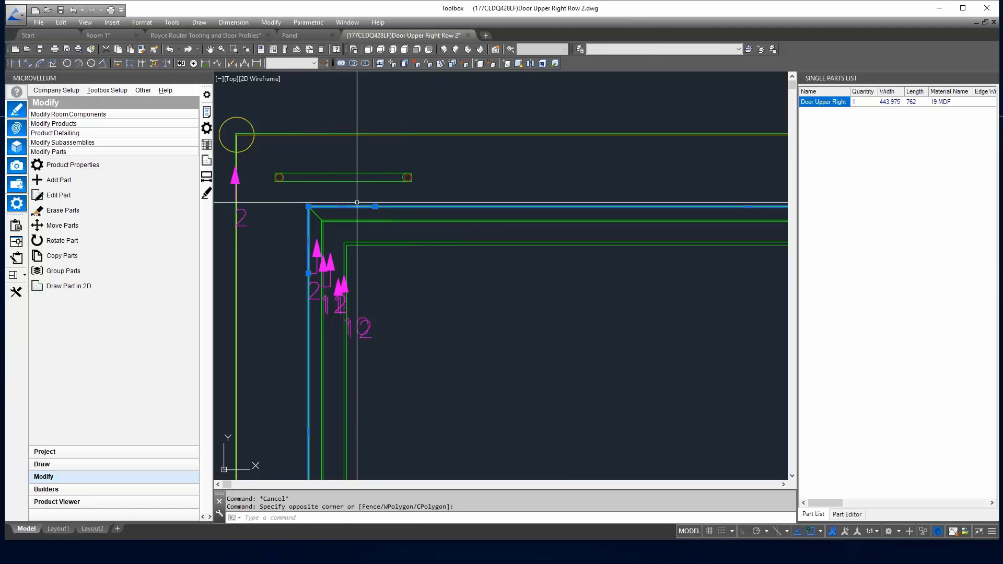
{"action": "key", "text": "Escape"}
{"action": "scroll", "coordinate": [450, 238], "scroll_direction": "down", "scroll_amount": 2}
{"action": "scroll", "coordinate": [451, 238], "scroll_direction": "down", "scroll_amount": 4}
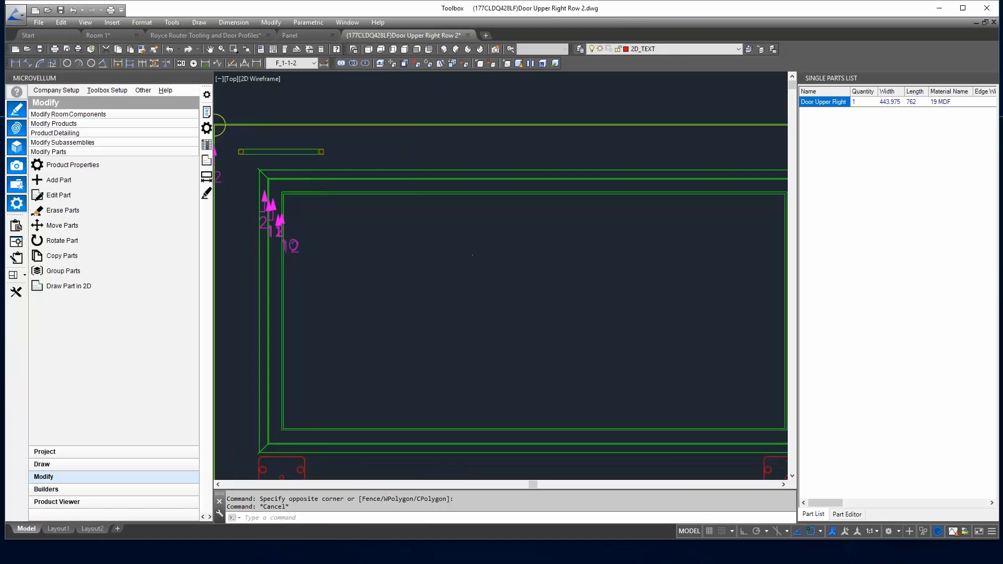
{"action": "scroll", "coordinate": [455, 245], "scroll_direction": "up", "scroll_amount": 1}
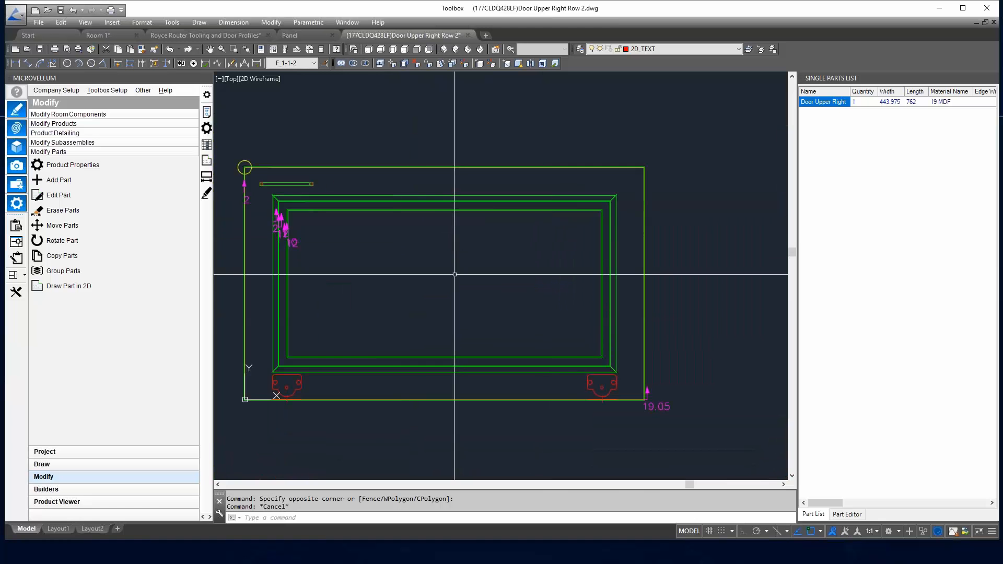
Step: Close the upper right door's 2D drawing and return to the Room 1 drawing
{"action": "left_click", "coordinate": [468, 35]}
{"action": "left_click", "coordinate": [543, 303]}
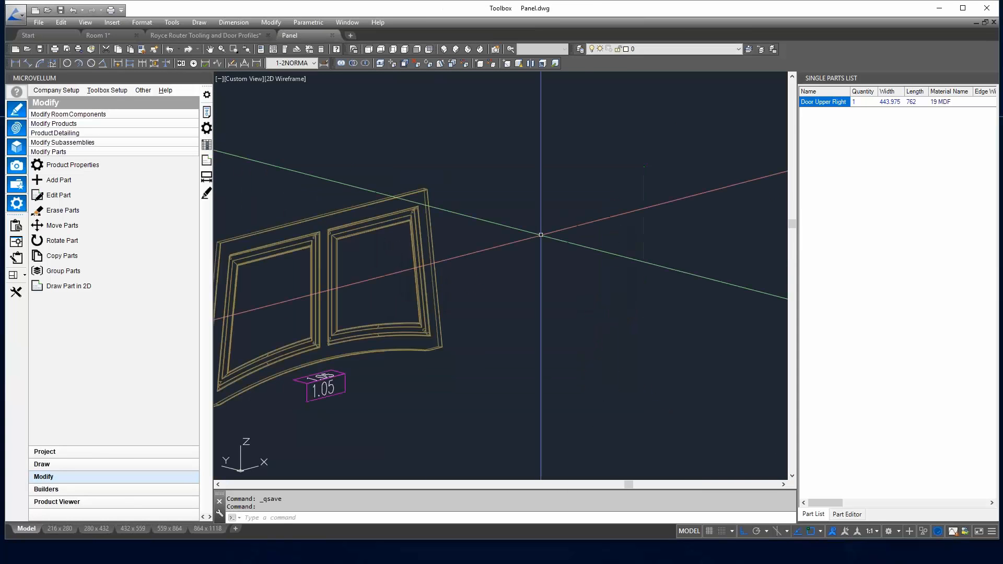
{"action": "left_click", "coordinate": [212, 37]}
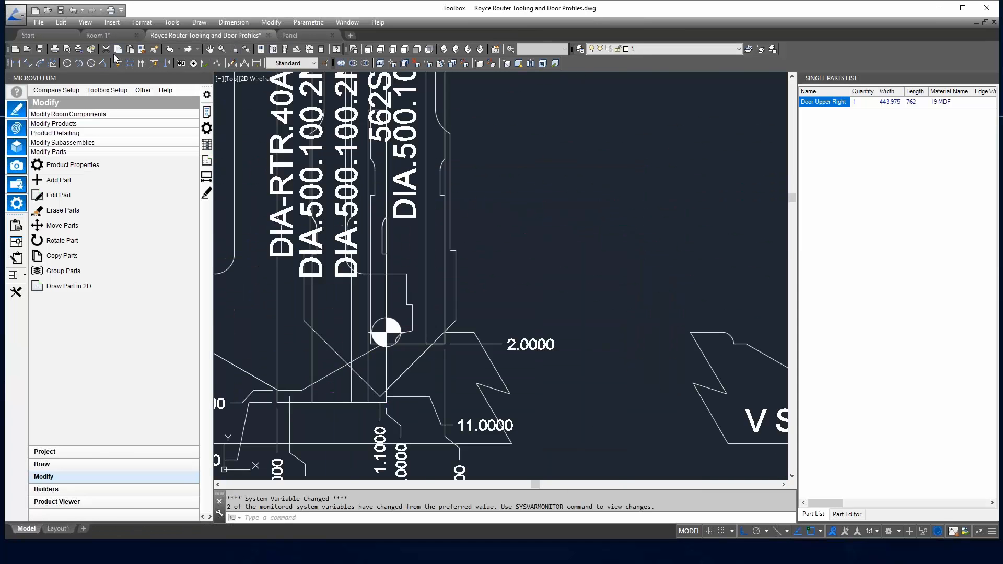
{"action": "left_click", "coordinate": [120, 35]}
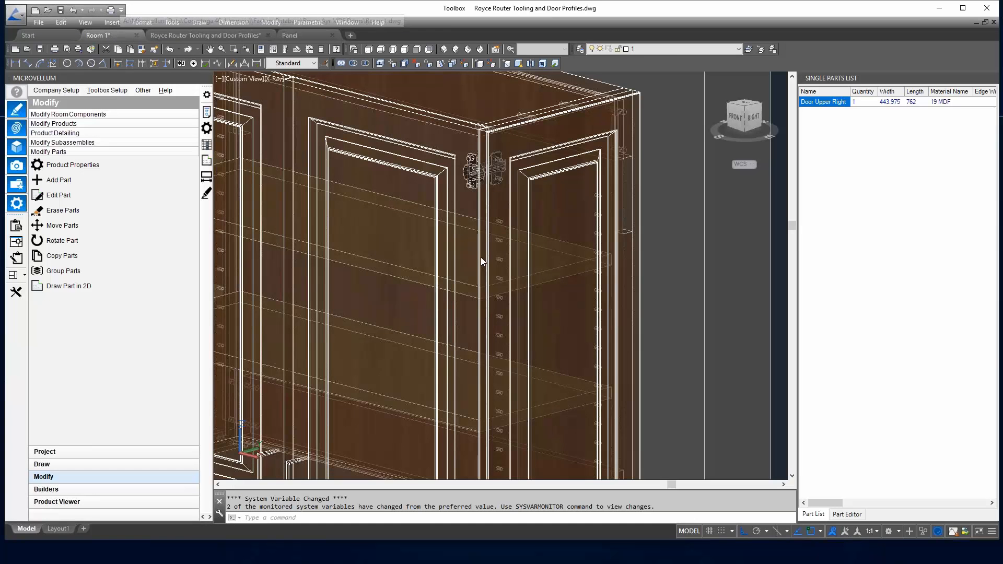
{"action": "key", "text": "Escape"}
Step: Draw the bottom drawer front of the four-drawer base cabinet as a 2D part
{"action": "scroll", "coordinate": [590, 336], "scroll_direction": "down", "scroll_amount": 6}
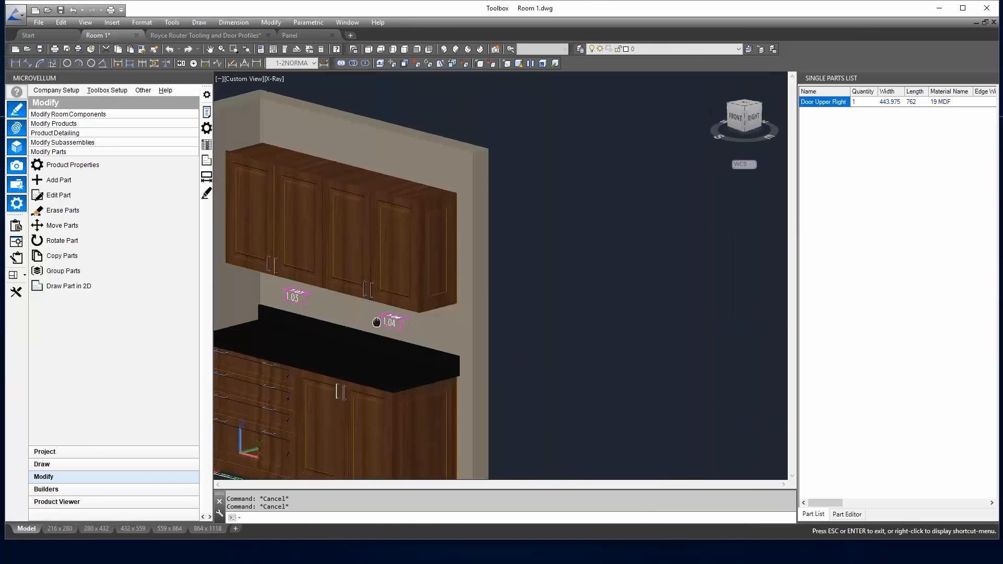
{"action": "scroll", "coordinate": [574, 334], "scroll_direction": "up", "scroll_amount": 3}
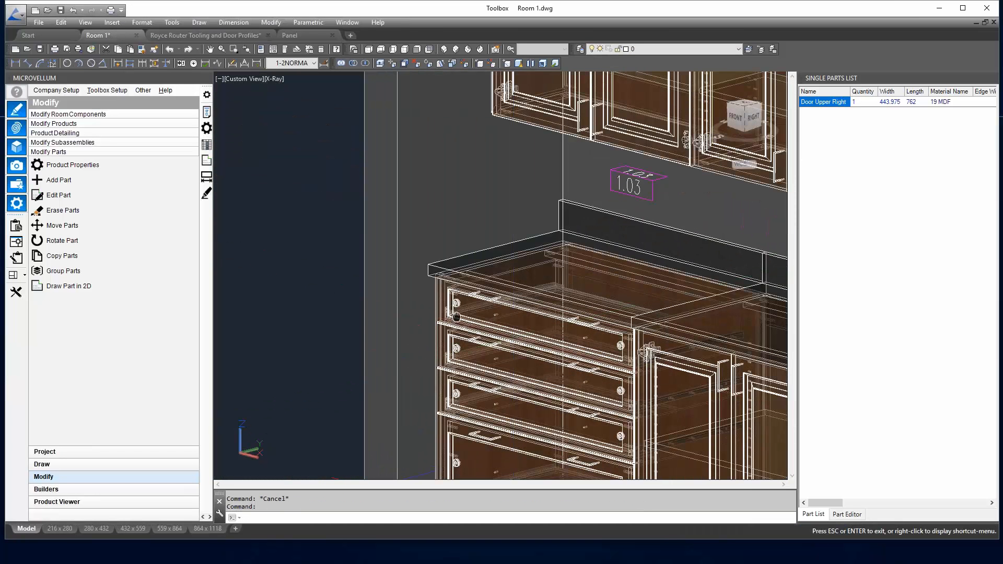
{"action": "scroll", "coordinate": [456, 320], "scroll_direction": "up", "scroll_amount": 6}
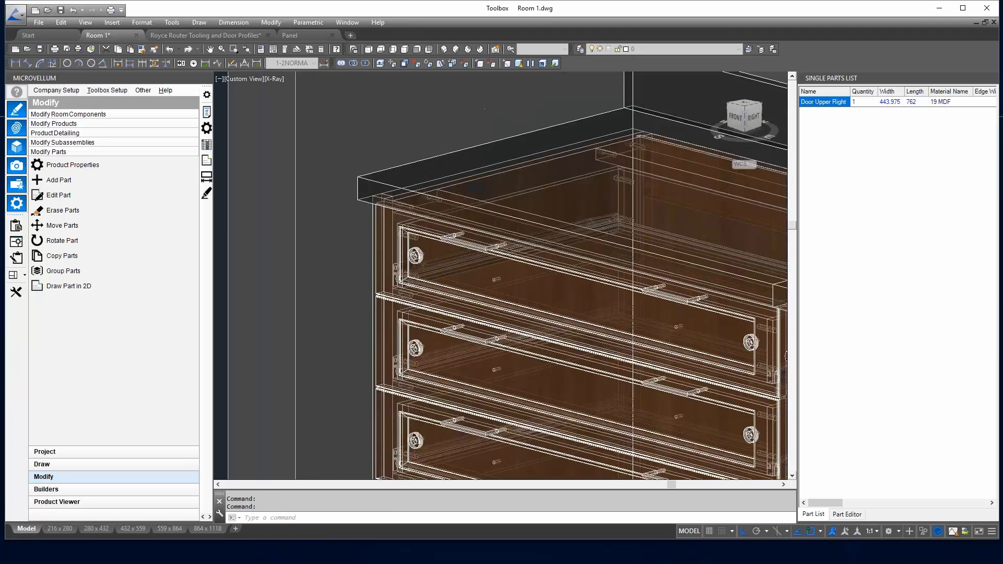
{"action": "scroll", "coordinate": [485, 343], "scroll_direction": "down", "scroll_amount": 5}
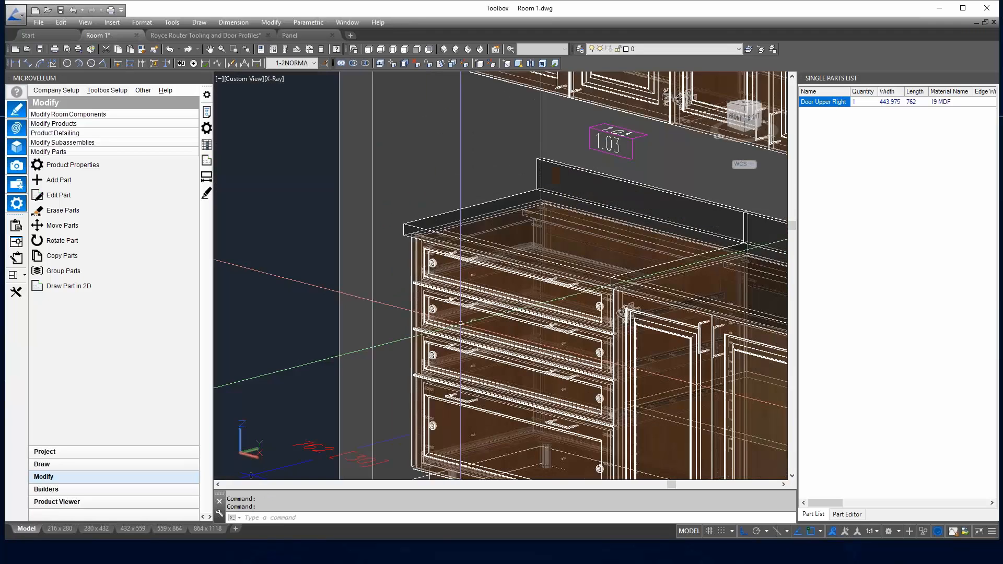
{"action": "scroll", "coordinate": [485, 344], "scroll_direction": "up", "scroll_amount": 2}
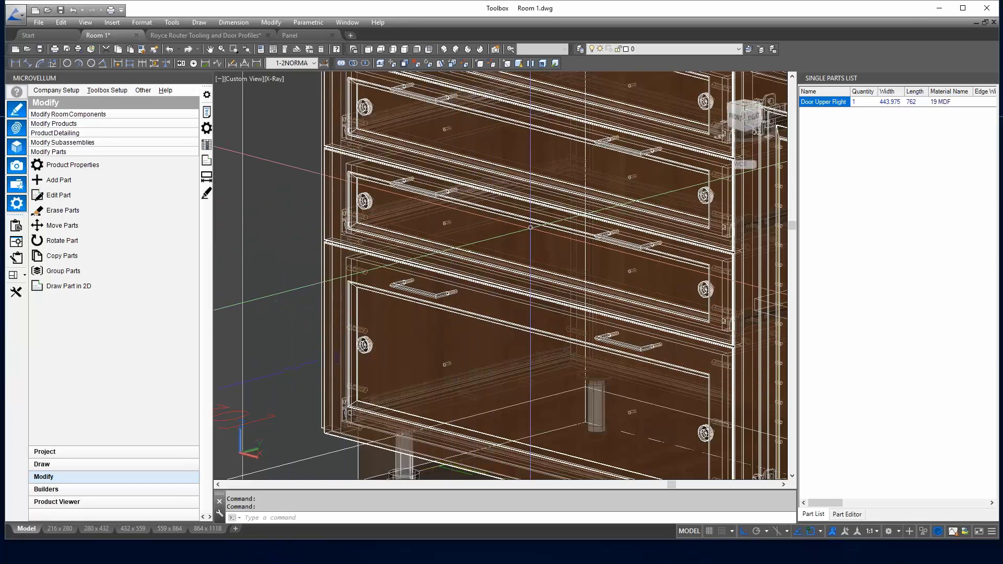
{"action": "left_click", "coordinate": [68, 288]}
{"action": "left_click", "coordinate": [489, 316]}
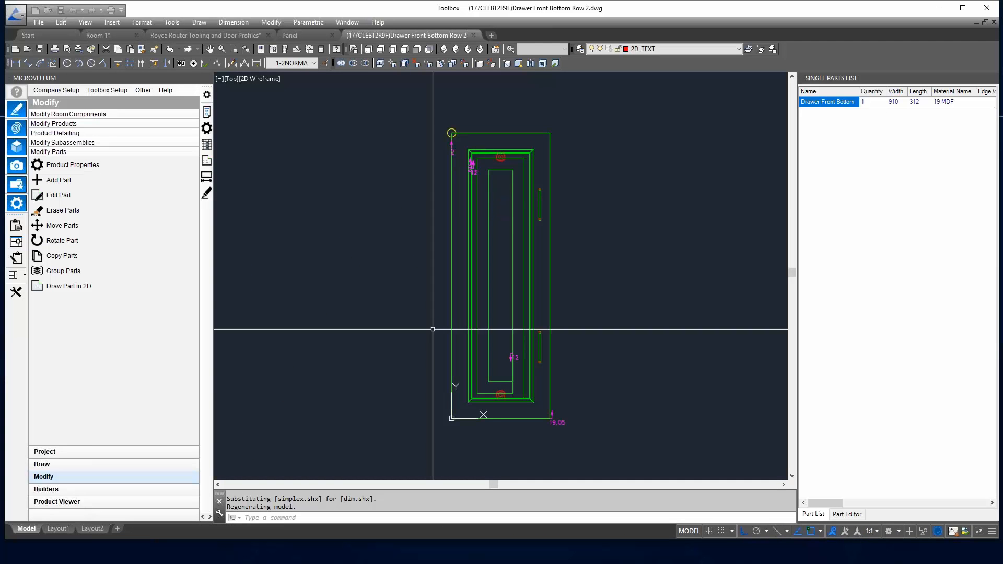
Step: Examine the nested rectangular plunge route on the drawer front by highlighting it and following it from one end to the other
{"action": "left_click", "coordinate": [513, 207]}
{"action": "scroll", "coordinate": [501, 387], "scroll_direction": "up", "scroll_amount": 5}
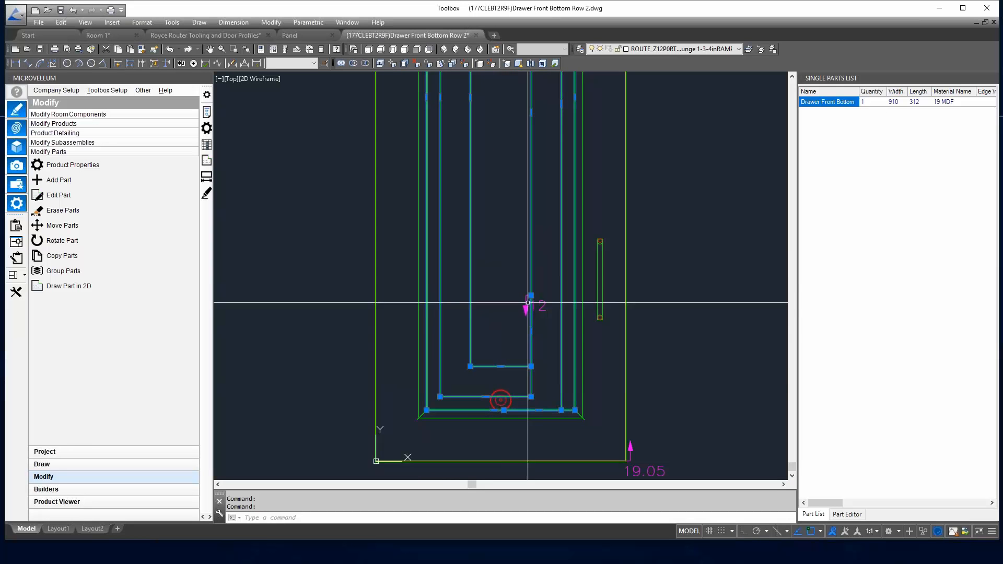
{"action": "scroll", "coordinate": [501, 396], "scroll_direction": "down", "scroll_amount": 6}
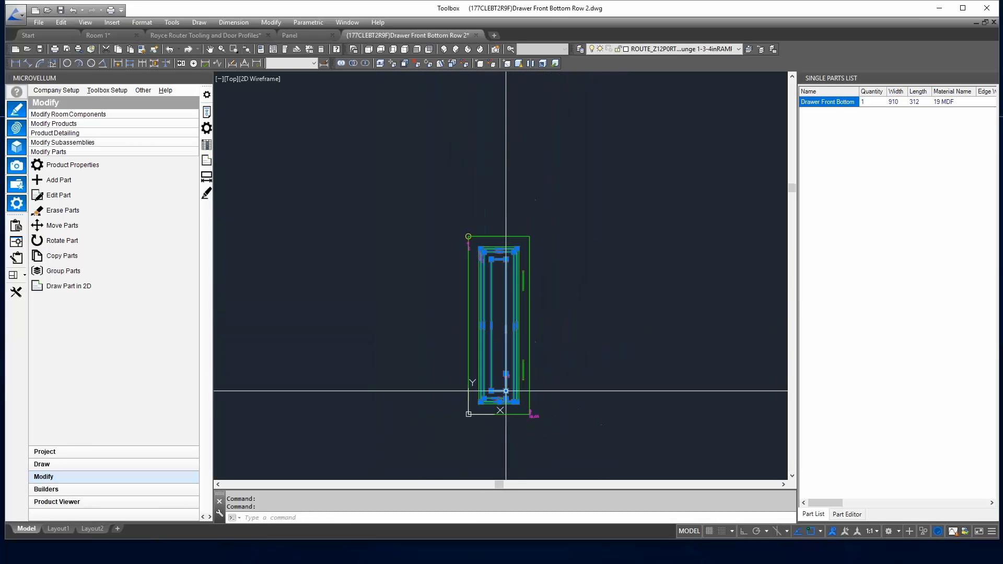
{"action": "scroll", "coordinate": [496, 256], "scroll_direction": "up", "scroll_amount": 3}
{"action": "scroll", "coordinate": [496, 256], "scroll_direction": "up", "scroll_amount": 7}
{"action": "scroll", "coordinate": [538, 314], "scroll_direction": "down", "scroll_amount": 5}
{"action": "middle_click_drag", "start_coordinate": [549, 356], "coordinate": [544, 284]}
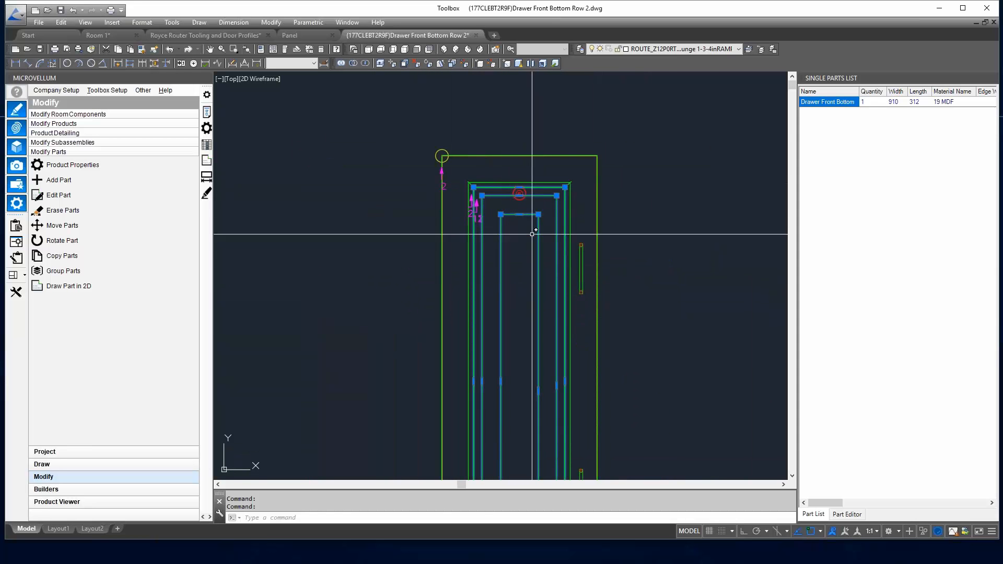
{"action": "key", "text": "Escape"}
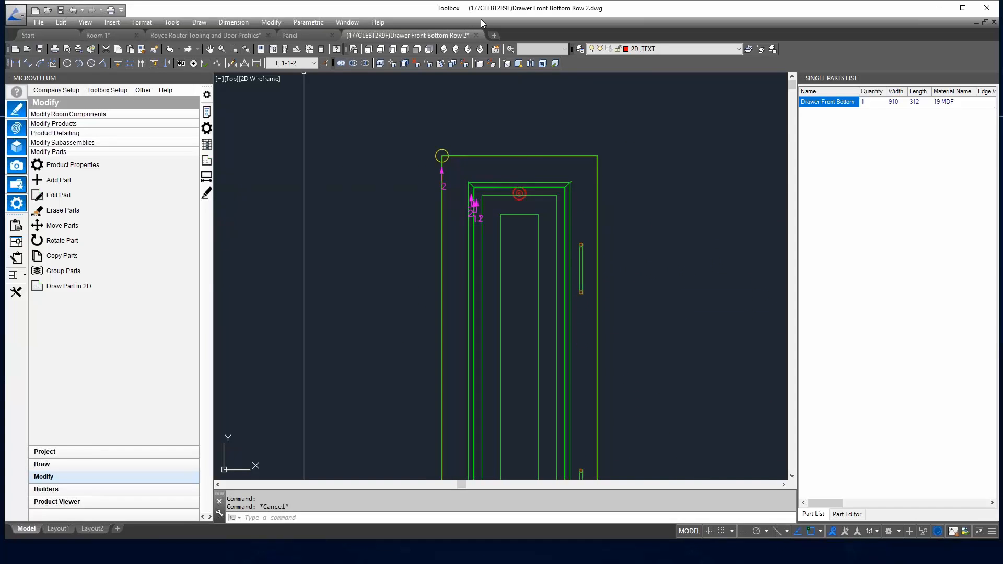
Step: Close the bottom drawer front's 2D drawing and go back to the Room 1 drawing
{"action": "left_click", "coordinate": [477, 36]}
{"action": "left_click", "coordinate": [540, 304]}
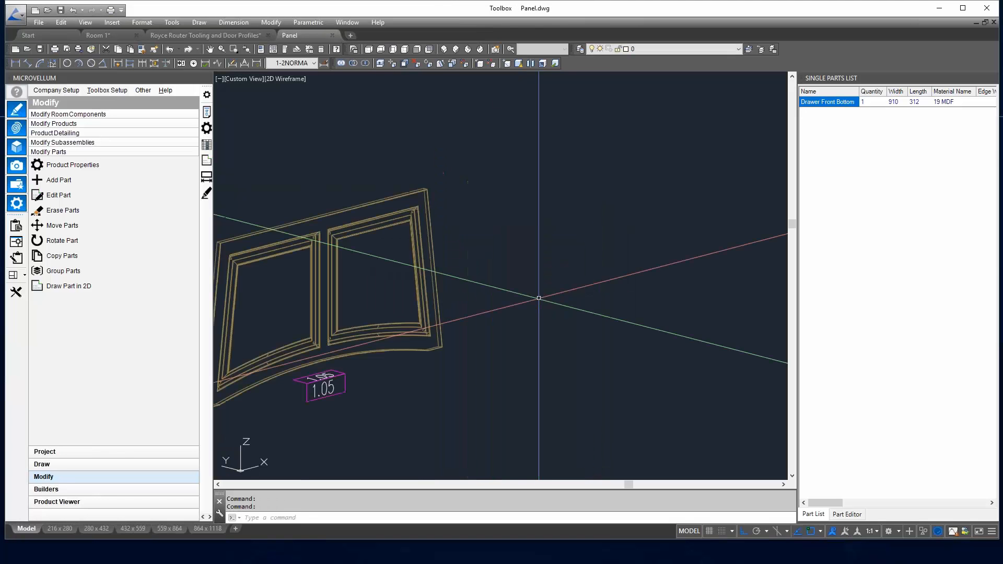
{"action": "left_click", "coordinate": [153, 37]}
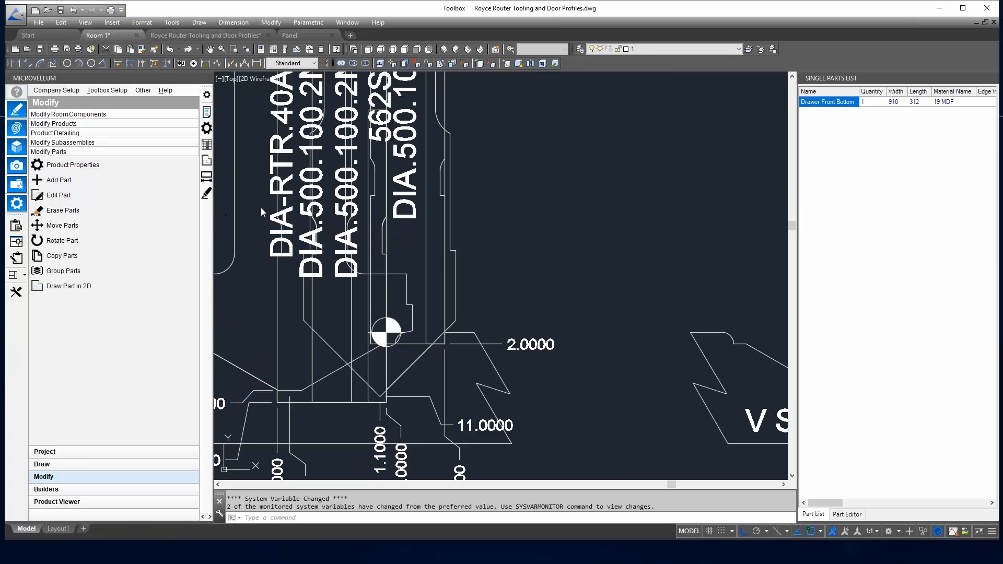
{"action": "key", "text": "Escape"}
{"action": "key", "text": "Escape"}
{"action": "scroll", "coordinate": [415, 328], "scroll_direction": "down", "scroll_amount": 6}
{"action": "scroll", "coordinate": [415, 328], "scroll_direction": "up", "scroll_amount": 2}
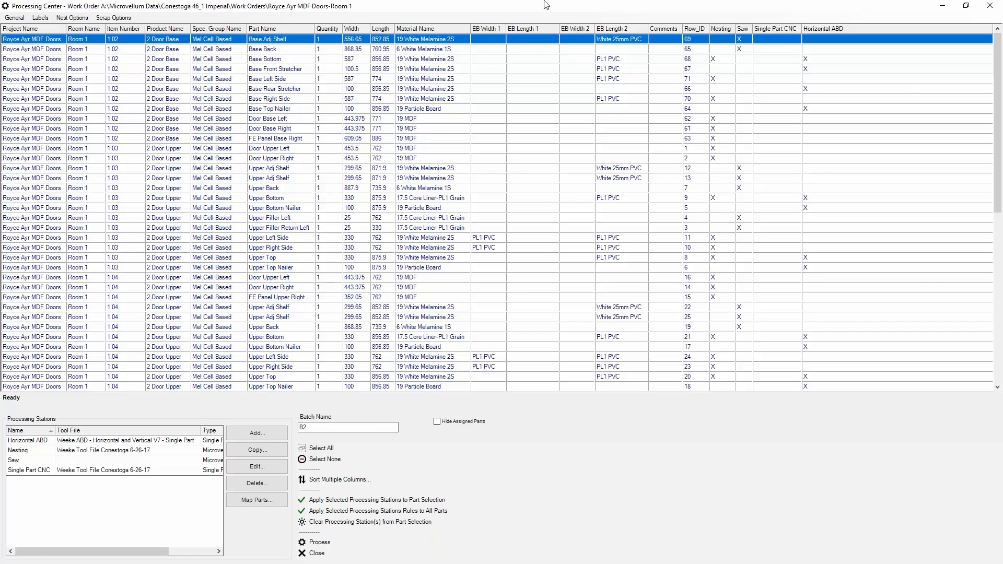
Step: Sort the Processing Center parts by material name and select all the 19 MDF parts
{"action": "left_click", "coordinate": [431, 26]}
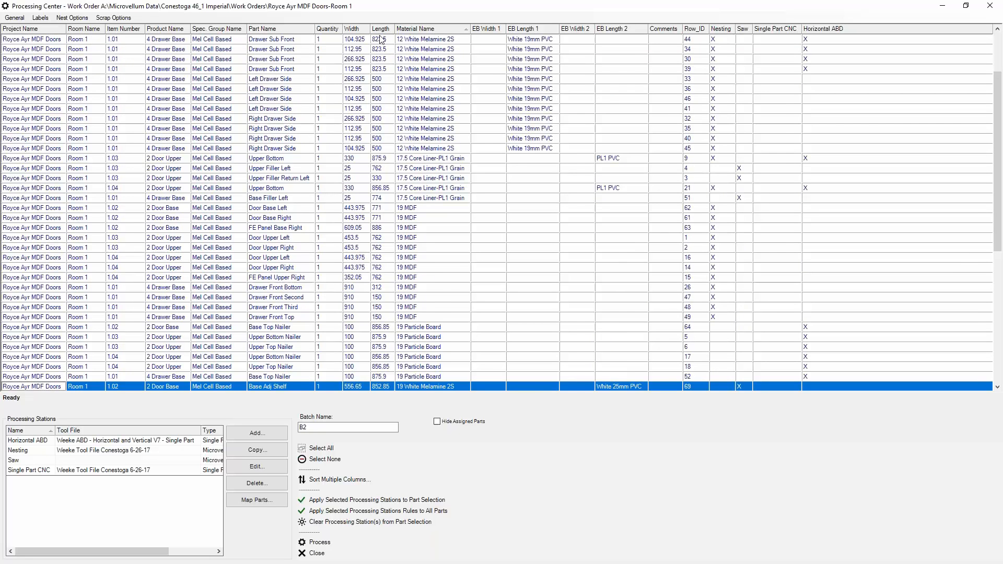
{"action": "scroll", "coordinate": [685, 93], "scroll_direction": "down", "scroll_amount": 2}
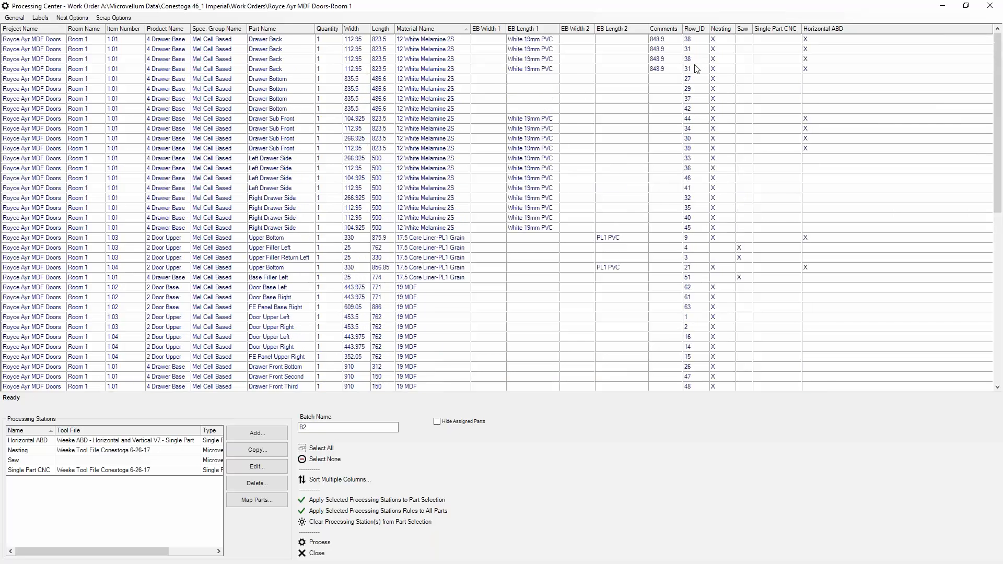
{"action": "scroll", "coordinate": [511, 196], "scroll_direction": "up", "scroll_amount": 3}
{"action": "scroll", "coordinate": [446, 134], "scroll_direction": "down", "scroll_amount": 10}
{"action": "scroll", "coordinate": [446, 130], "scroll_direction": "up", "scroll_amount": 4}
{"action": "left_click_drag", "start_coordinate": [424, 60], "coordinate": [435, 167]}
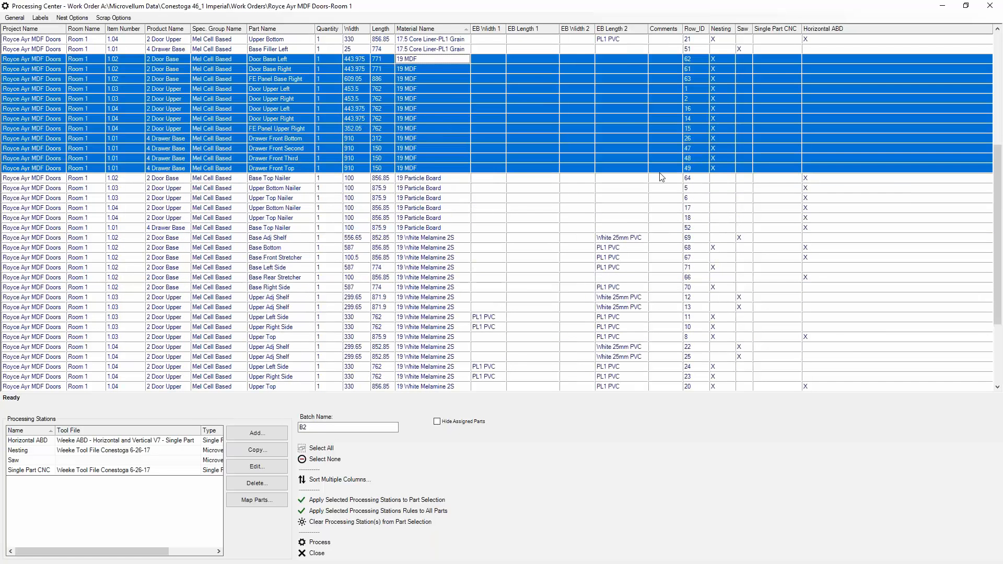
Step: Open the Composite nest drawing from the 19 MDF folder of batch B1's Nesting results
{"action": "left_click", "coordinate": [73, 18]}
{"action": "left_click", "coordinate": [89, 30]}
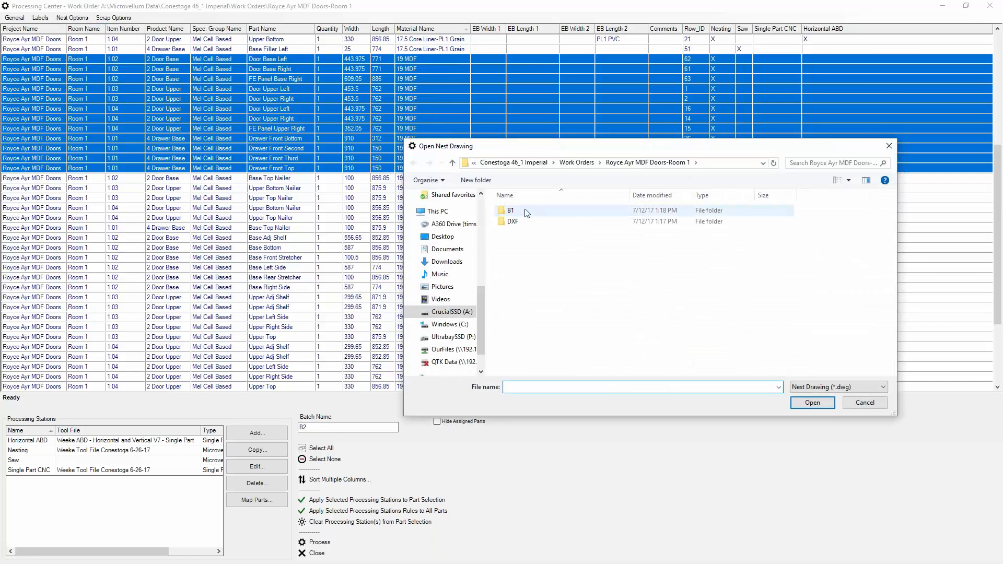
{"action": "double_click", "coordinate": [524, 222]}
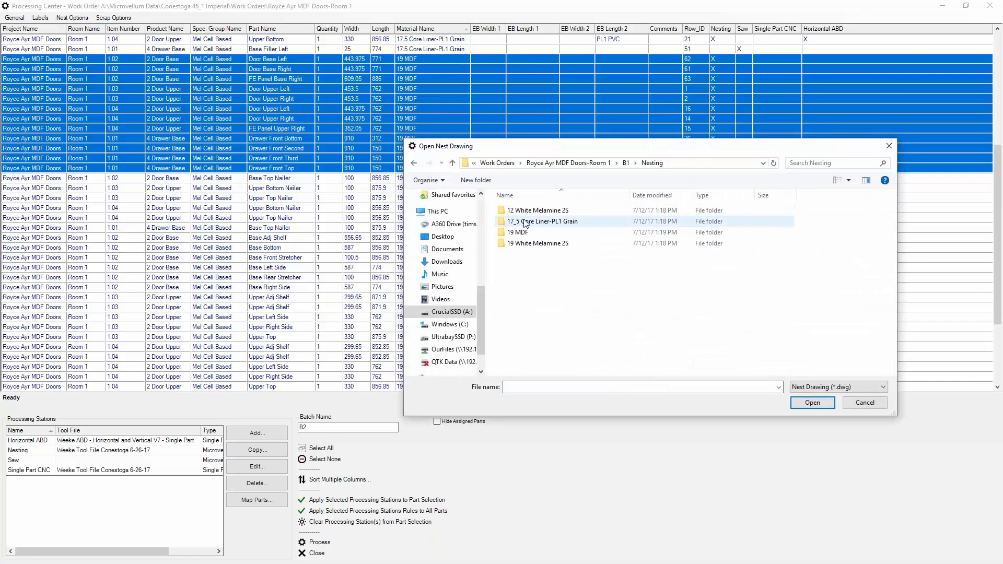
{"action": "double_click", "coordinate": [523, 232]}
{"action": "double_click", "coordinate": [527, 212]}
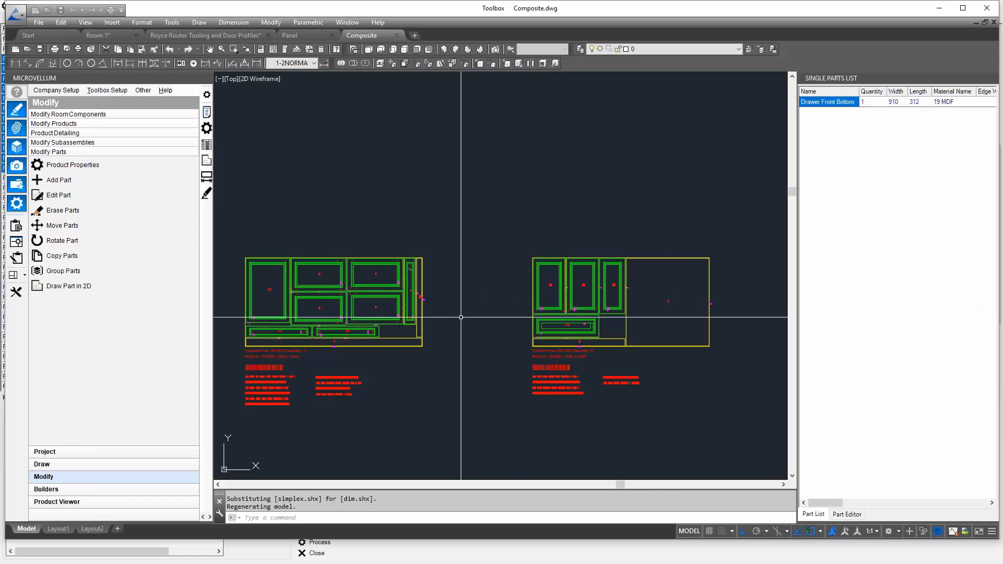
Step: Examine the nested doors and drawer fronts with their profile routes across the first 19 MDF sheet
{"action": "middle_click_drag", "start_coordinate": [253, 302], "coordinate": [370, 303]}
{"action": "scroll", "coordinate": [413, 308], "scroll_direction": "up", "scroll_amount": 6}
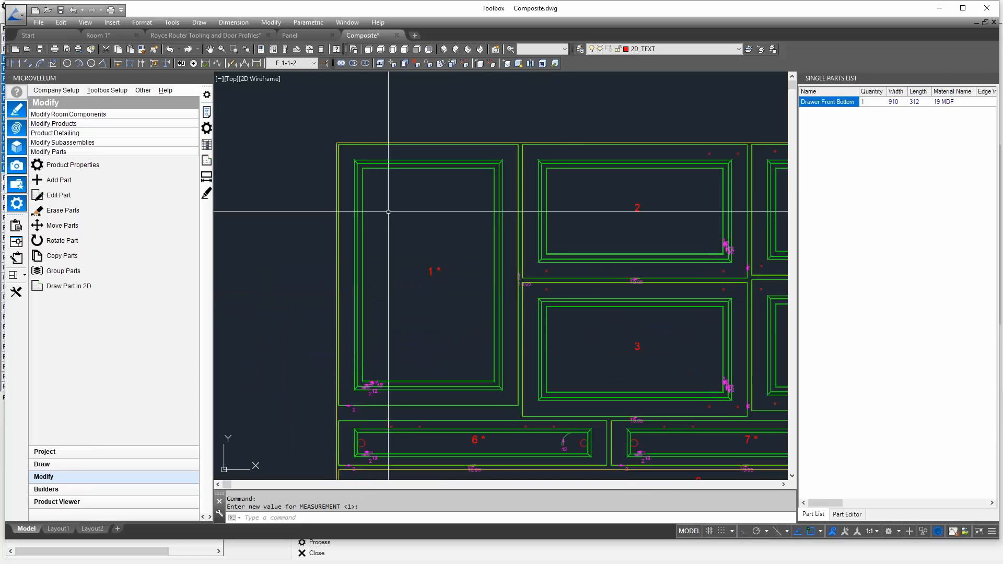
{"action": "middle_click_drag", "start_coordinate": [469, 301], "coordinate": [448, 285]}
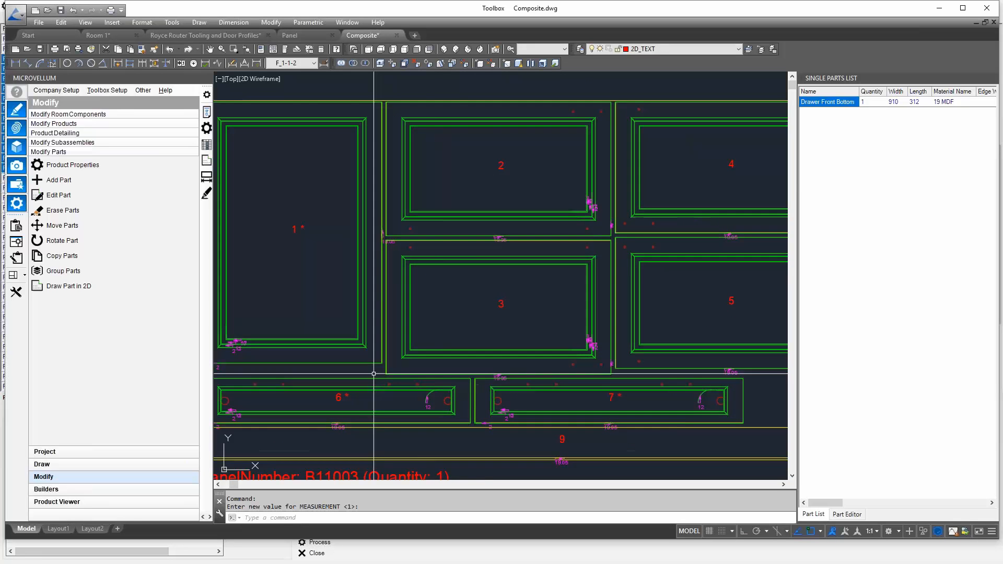
{"action": "middle_click_drag", "start_coordinate": [474, 407], "coordinate": [460, 360]}
{"action": "scroll", "coordinate": [439, 339], "scroll_direction": "up", "scroll_amount": 2}
{"action": "scroll", "coordinate": [528, 351], "scroll_direction": "down", "scroll_amount": 2}
{"action": "middle_click_drag", "start_coordinate": [655, 301], "coordinate": [375, 359]}
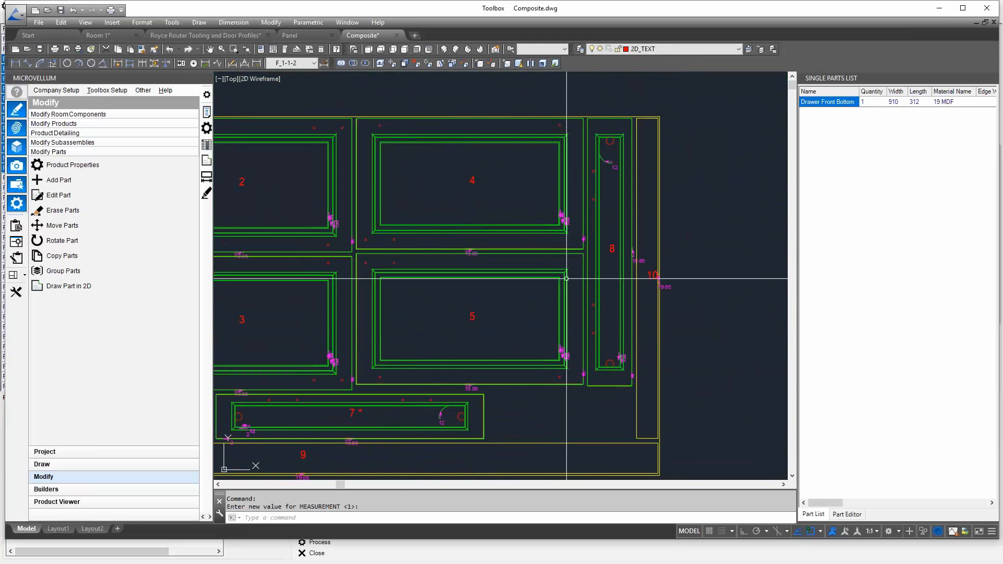
{"action": "middle_click_drag", "start_coordinate": [617, 323], "coordinate": [316, 295]}
{"action": "scroll", "coordinate": [692, 292], "scroll_direction": "down", "scroll_amount": 1}
Step: Examine the second 19 MDF sheet, including the large drawer front's nested routes and the part list, and compare both sheets
{"action": "middle_click_drag", "start_coordinate": [693, 291], "coordinate": [246, 277]}
{"action": "scroll", "coordinate": [485, 223], "scroll_direction": "up", "scroll_amount": 7}
{"action": "scroll", "coordinate": [484, 223], "scroll_direction": "down", "scroll_amount": 4}
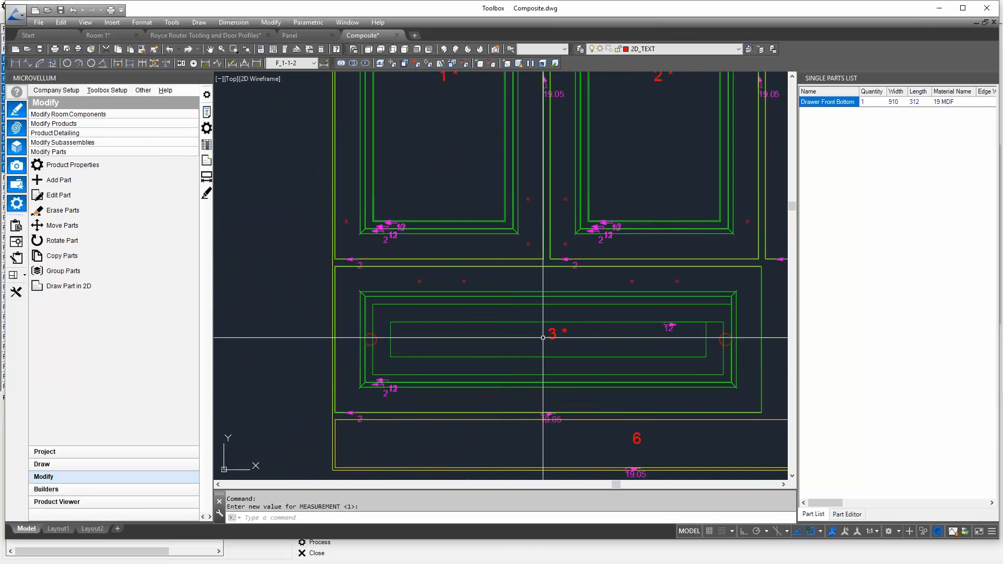
{"action": "mouse_move", "coordinate": [643, 205]}
{"action": "middle_mouse_down"}
{"action": "mouse_move", "coordinate": [575, 333]}
{"action": "mouse_move", "coordinate": [560, 266]}
{"action": "middle_mouse_up"}
{"action": "scroll", "coordinate": [456, 276], "scroll_direction": "down", "scroll_amount": 4}
{"action": "middle_click_drag", "start_coordinate": [445, 256], "coordinate": [510, 186]}
{"action": "scroll", "coordinate": [531, 187], "scroll_direction": "up", "scroll_amount": 2}
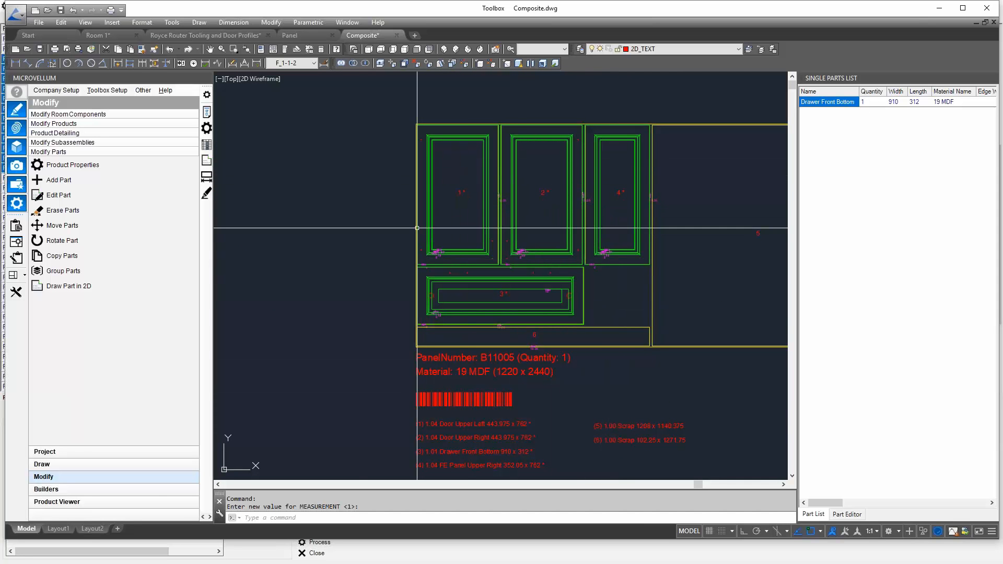
{"action": "scroll", "coordinate": [267, 149], "scroll_direction": "down", "scroll_amount": 2}
{"action": "middle_click_drag", "start_coordinate": [266, 150], "coordinate": [556, 226]}
{"action": "scroll", "coordinate": [534, 224], "scroll_direction": "up", "scroll_amount": 1}
{"action": "scroll", "coordinate": [435, 136], "scroll_direction": "down", "scroll_amount": 1}
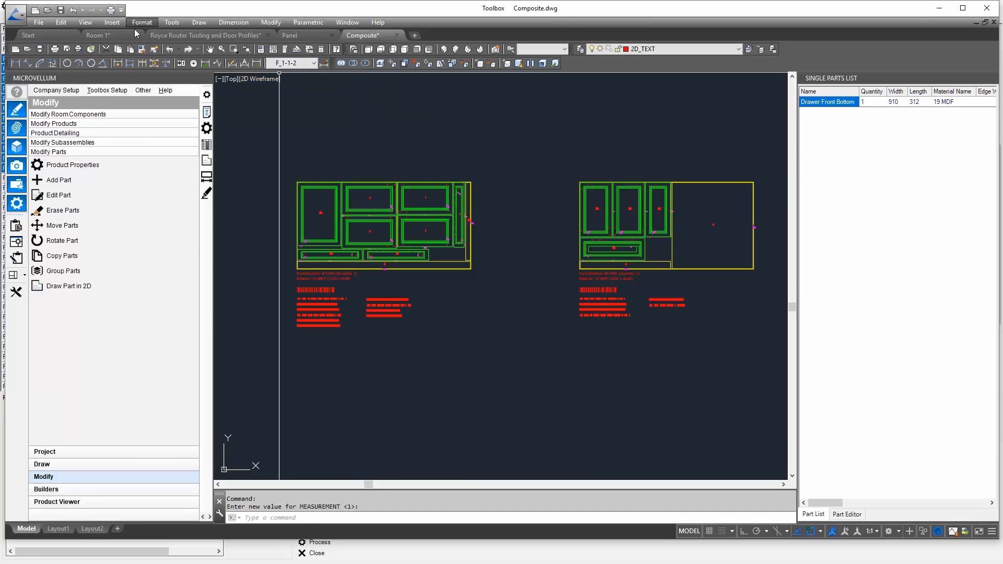
Step: Return to the Room 1 drawing and view the whole cabinet run
{"action": "mouse_move", "coordinate": [182, 40]}
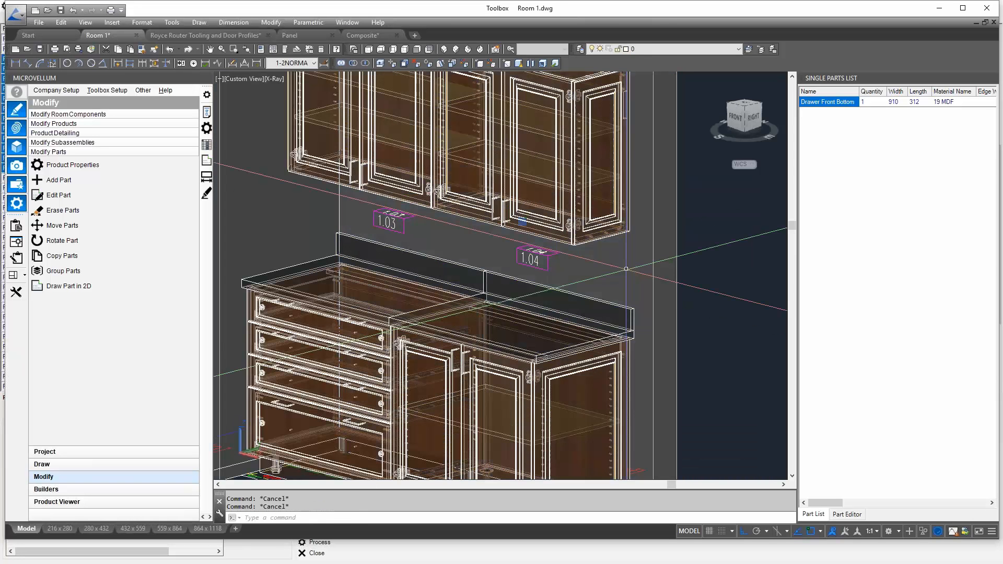
{"action": "scroll", "coordinate": [620, 260], "scroll_direction": "down", "scroll_amount": 2}
{"action": "middle_click_drag", "start_coordinate": [622, 260], "coordinate": [510, 289]}
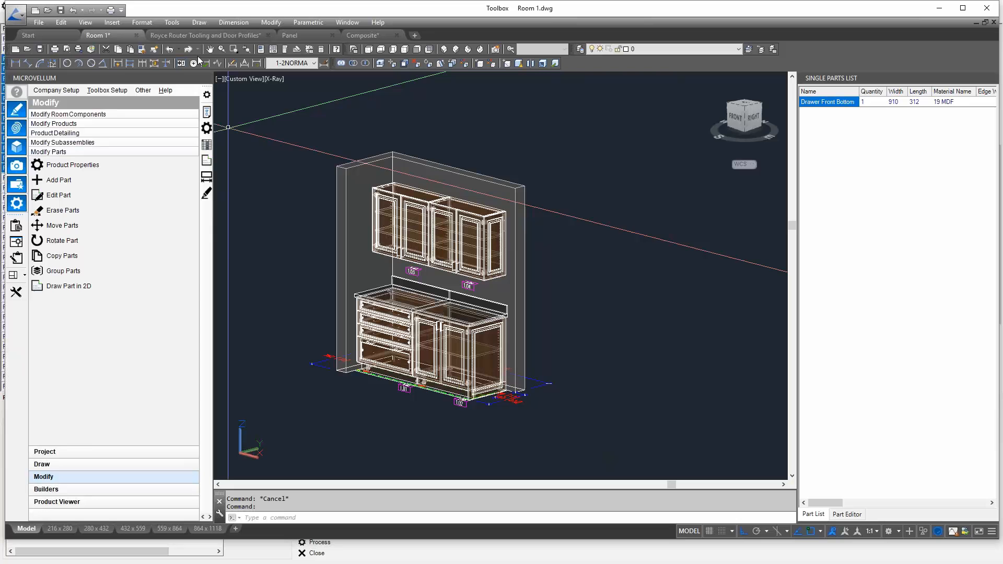
Step: Switch to the Panel drawing and set the decorative panel's internal profile to V Radius 50C Raised
{"action": "left_click", "coordinate": [290, 35]}
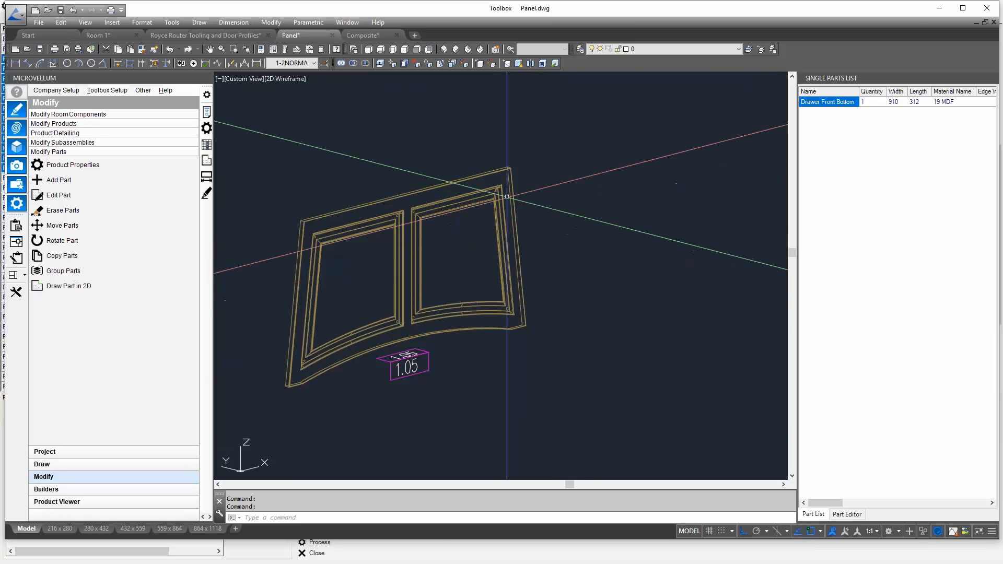
{"action": "left_click", "coordinate": [206, 113]}
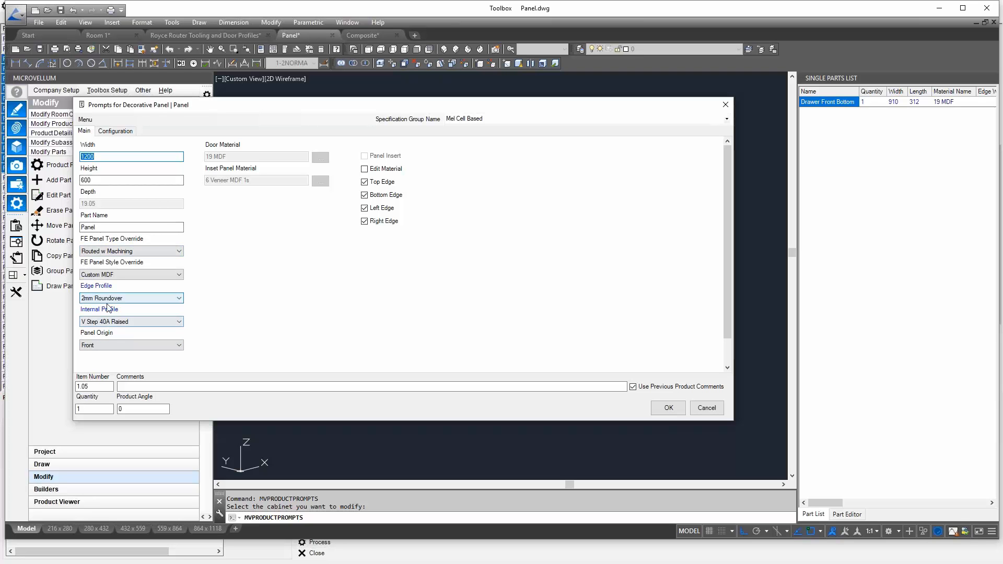
{"action": "left_click", "coordinate": [131, 321]}
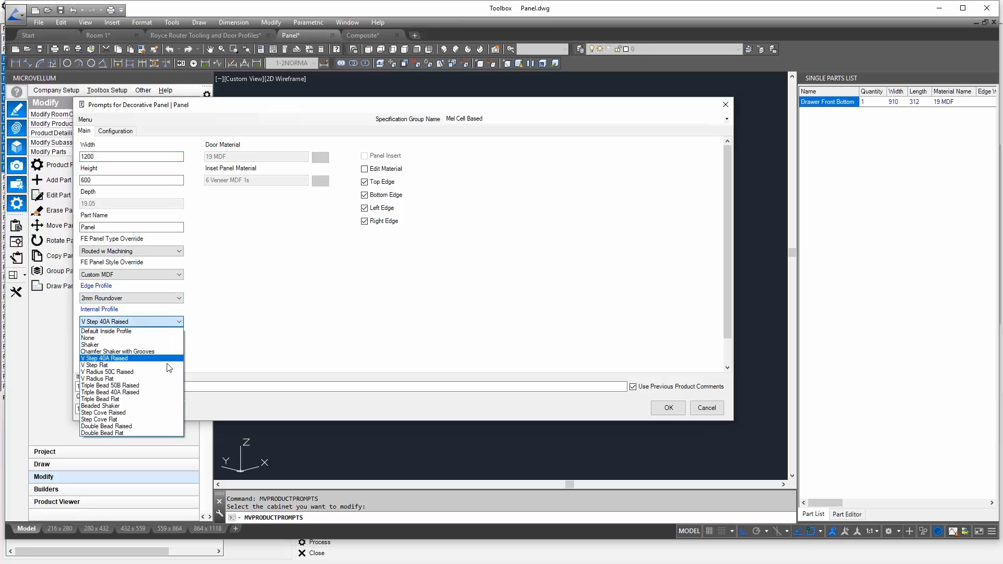
{"action": "left_click", "coordinate": [124, 372]}
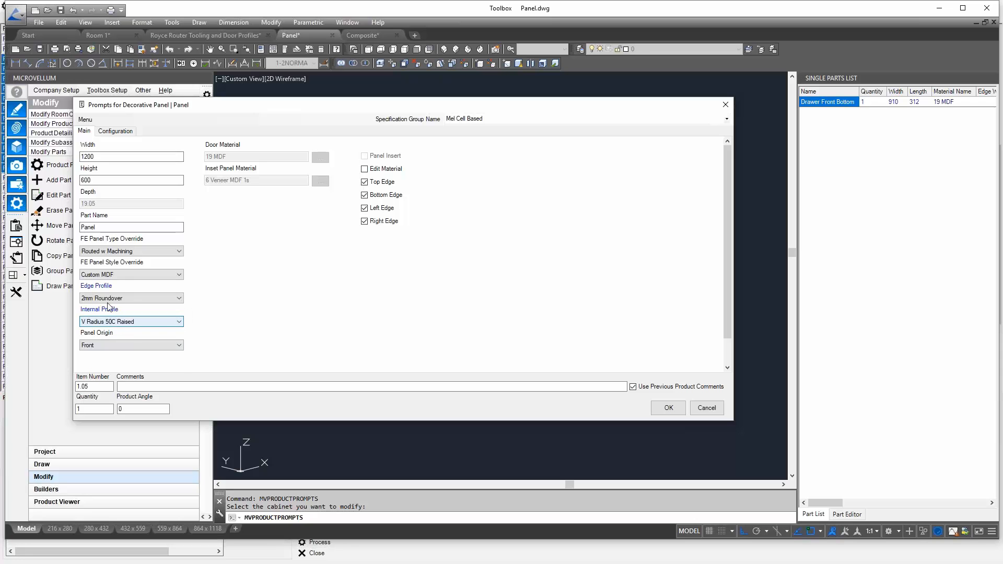
Step: Set the decorative panel's Panel Width QTY to 3 and check its top width deductions against the drawn panel
{"action": "left_click", "coordinate": [106, 132]}
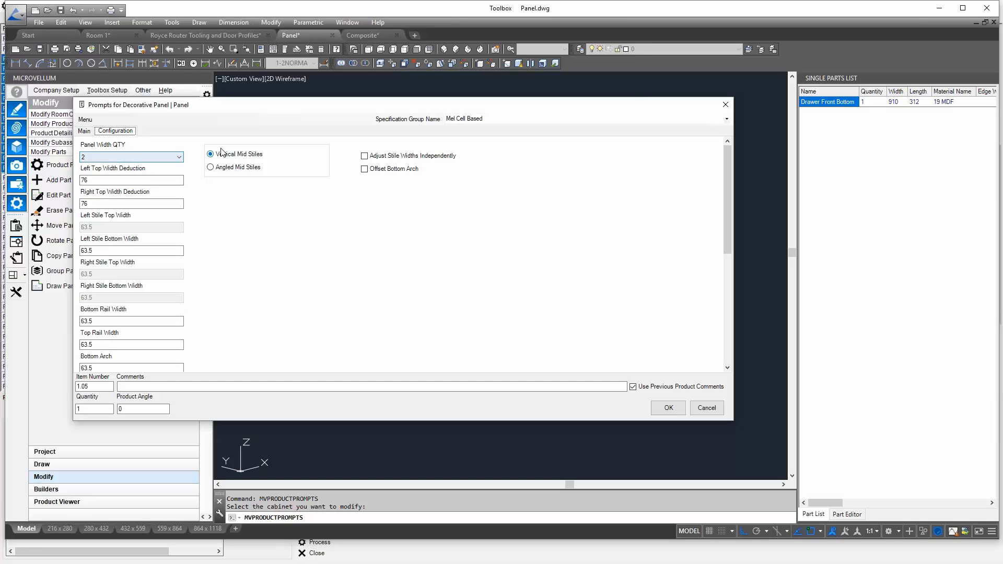
{"action": "left_click", "coordinate": [151, 157]}
{"action": "left_click", "coordinate": [104, 193]}
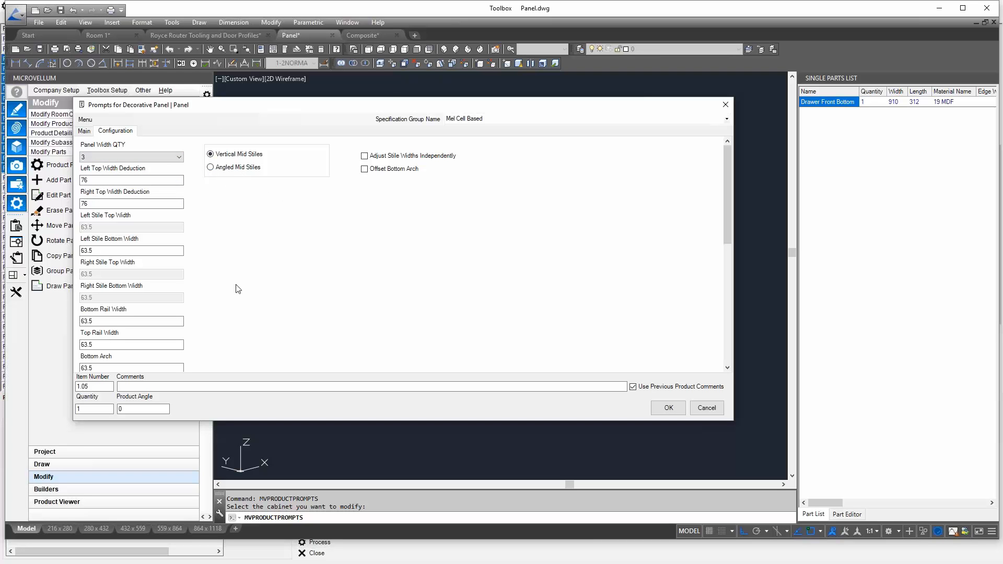
{"action": "mouse_move", "coordinate": [376, 106]}
{"action": "left_mouse_down"}
{"action": "mouse_move", "coordinate": [511, 389]}
{"action": "mouse_move", "coordinate": [425, 365]}
{"action": "left_mouse_up"}
{"action": "left_click_drag", "start_coordinate": [299, 380], "coordinate": [322, 245]}
{"action": "double_click", "coordinate": [167, 303]}
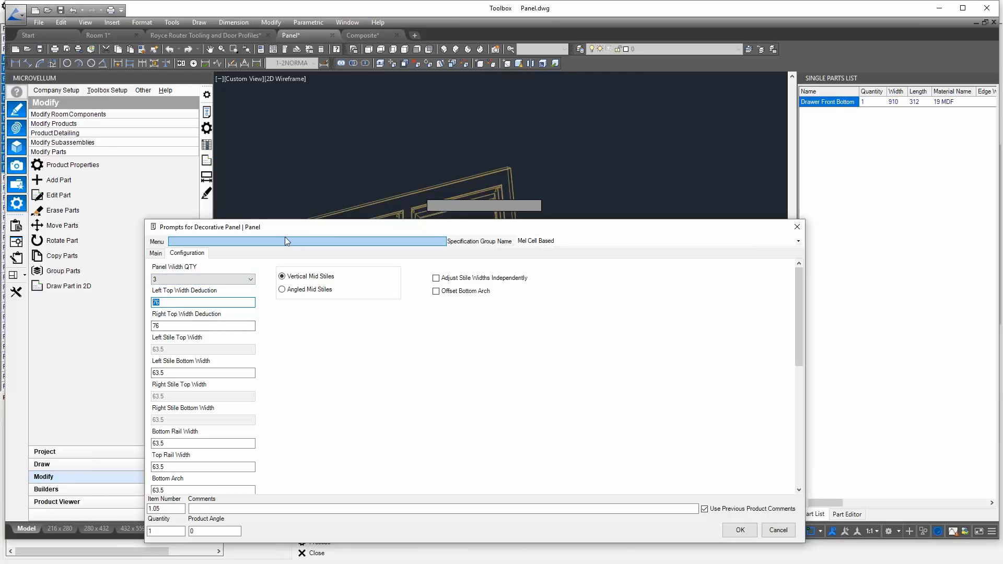
{"action": "left_click_drag", "start_coordinate": [378, 234], "coordinate": [379, 305]}
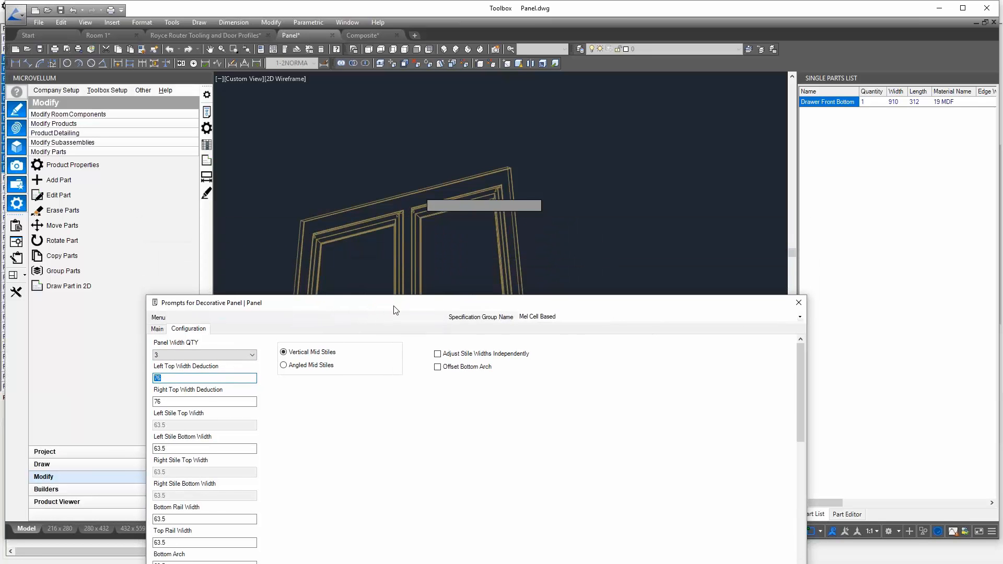
{"action": "left_click_drag", "start_coordinate": [395, 308], "coordinate": [371, 135]}
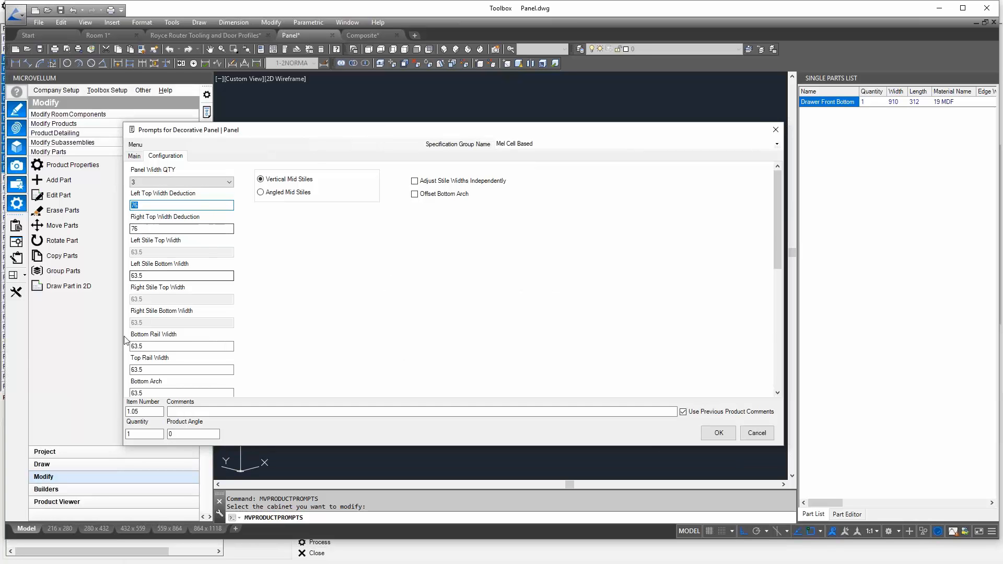
Step: In the Panel Width Calculator, set panel 2 to 400, keep panels 1 and 3 equal, and calculate their widths
{"action": "left_click_drag", "start_coordinate": [776, 199], "coordinate": [383, 263]}
{"action": "right_click", "coordinate": [344, 214]}
{"action": "mouse_move", "coordinate": [418, 223]}
{"action": "left_click", "coordinate": [470, 221]}
{"action": "left_click", "coordinate": [459, 230]}
{"action": "key", "text": "ctrl+a"}
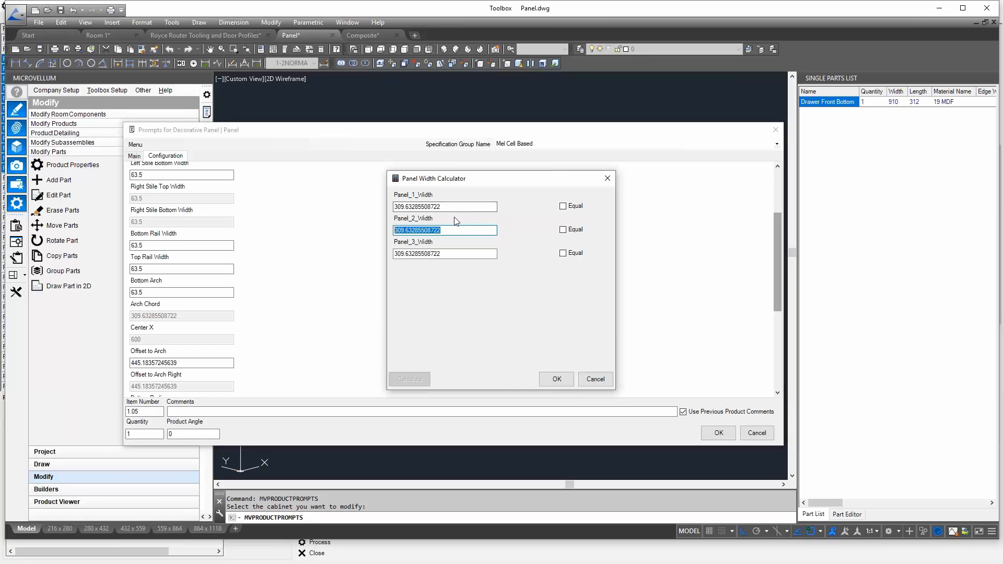
{"action": "type", "text": "600"}
{"action": "left_click", "coordinate": [575, 206]}
{"action": "left_click", "coordinate": [418, 380]}
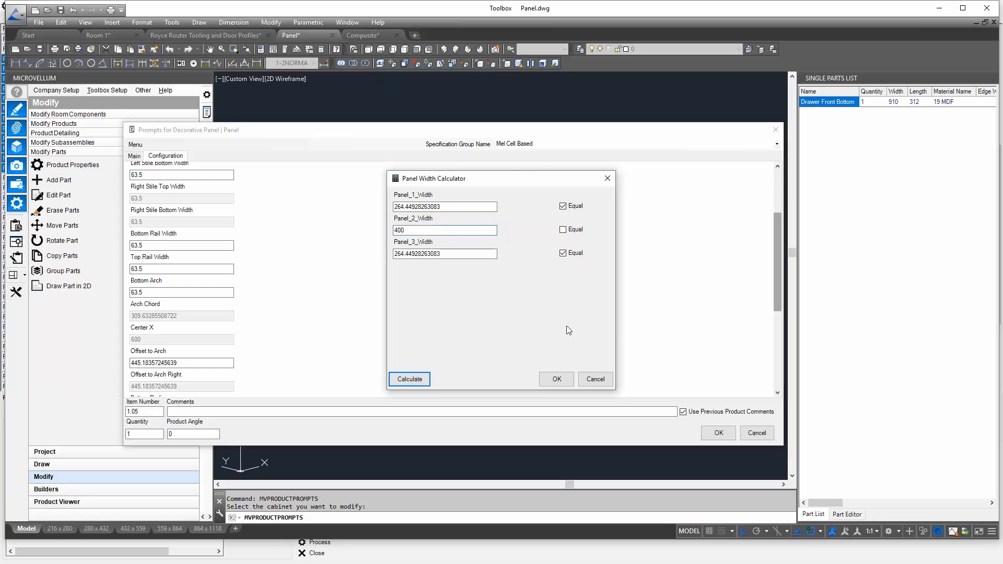
{"action": "left_click", "coordinate": [557, 379]}
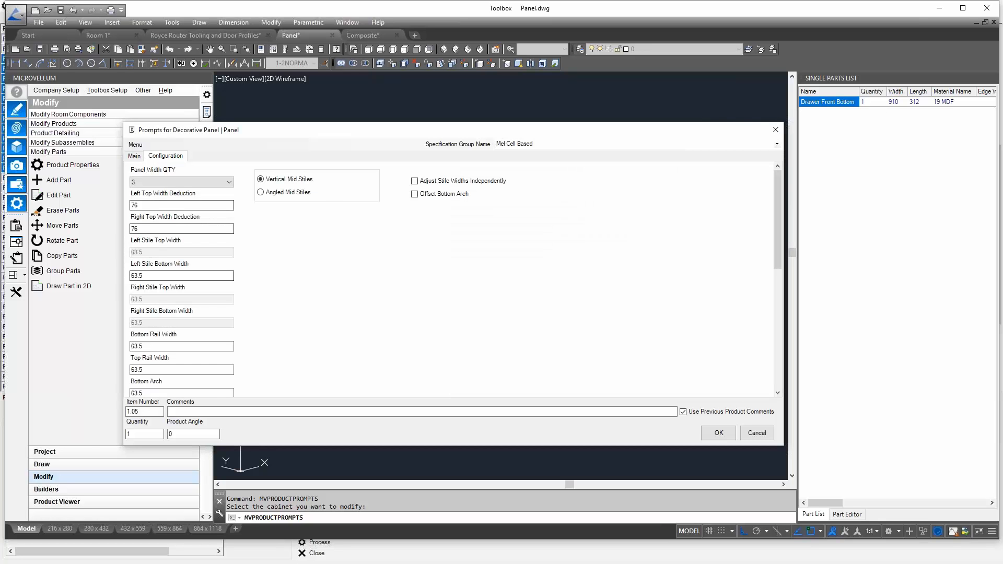
Step: Apply the decorative panel's prompt changes and inspect the redrawn panel
{"action": "left_click_drag", "start_coordinate": [779, 240], "coordinate": [778, 306]}
{"action": "mouse_move", "coordinate": [551, 132]}
{"action": "left_mouse_down"}
{"action": "mouse_move", "coordinate": [557, 144]}
{"action": "mouse_move", "coordinate": [477, 439]}
{"action": "mouse_move", "coordinate": [578, 265]}
{"action": "mouse_move", "coordinate": [529, 273]}
{"action": "mouse_move", "coordinate": [521, 100]}
{"action": "mouse_move", "coordinate": [516, 119]}
{"action": "left_mouse_up"}
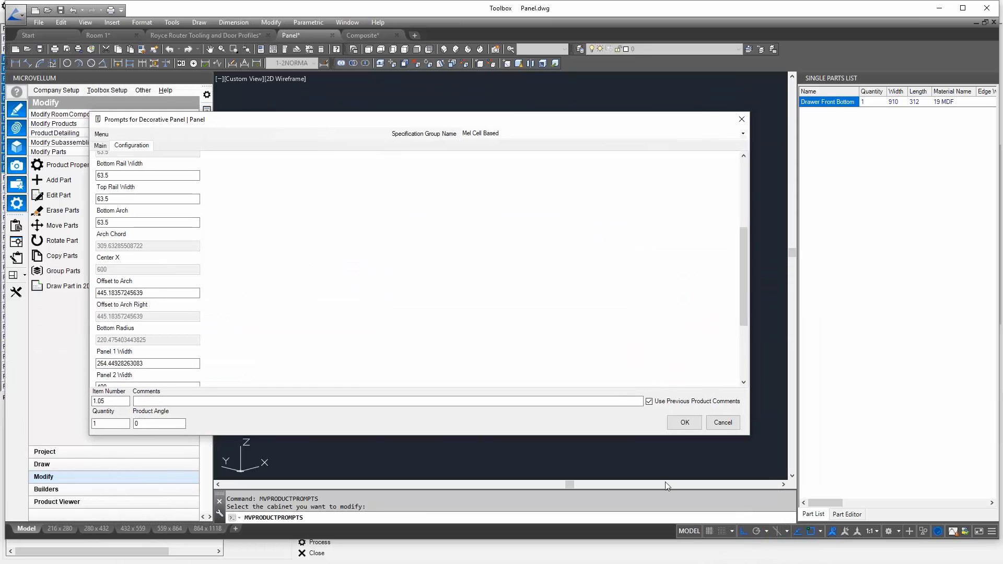
{"action": "left_click", "coordinate": [685, 422]}
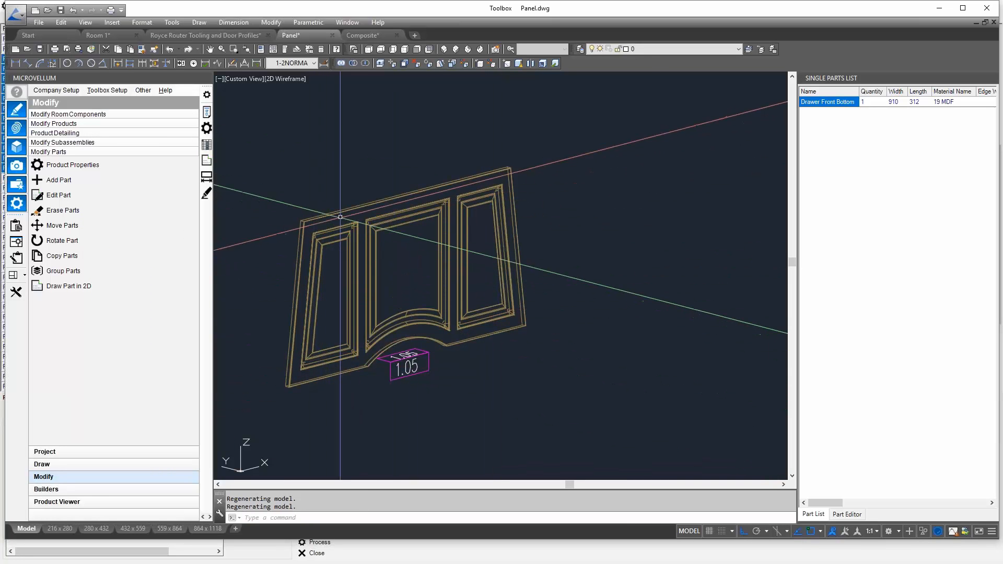
{"action": "scroll", "coordinate": [392, 206], "scroll_direction": "down", "scroll_amount": 4}
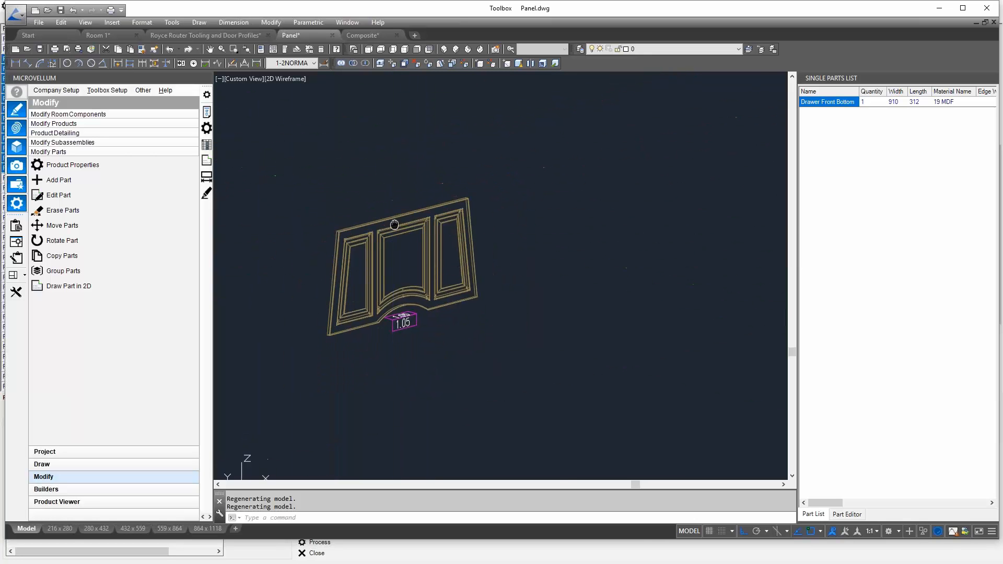
{"action": "scroll", "coordinate": [388, 160], "scroll_direction": "up", "scroll_amount": 2}
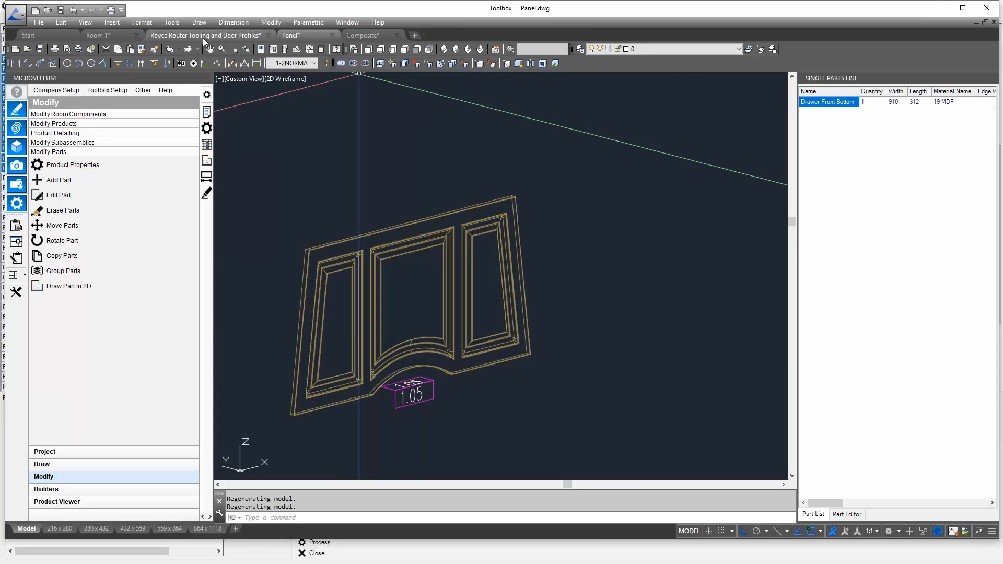
Step: Go back to the Room 1 drawing and view the upper and base cabinets up close
{"action": "left_click", "coordinate": [203, 35]}
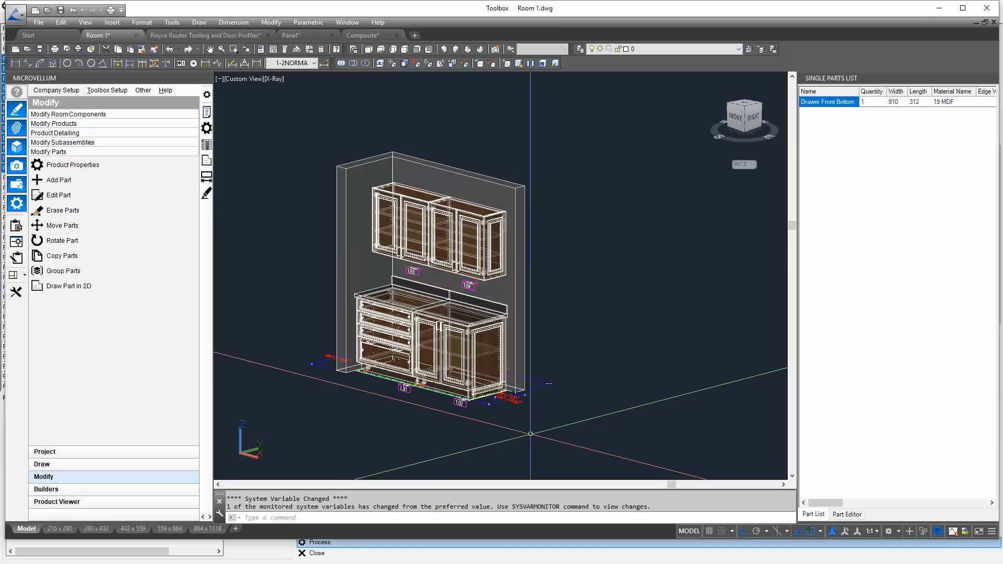
{"action": "middle_click_drag", "start_coordinate": [417, 271], "coordinate": [412, 289]}
{"action": "scroll", "coordinate": [417, 288], "scroll_direction": "up", "scroll_amount": 2}
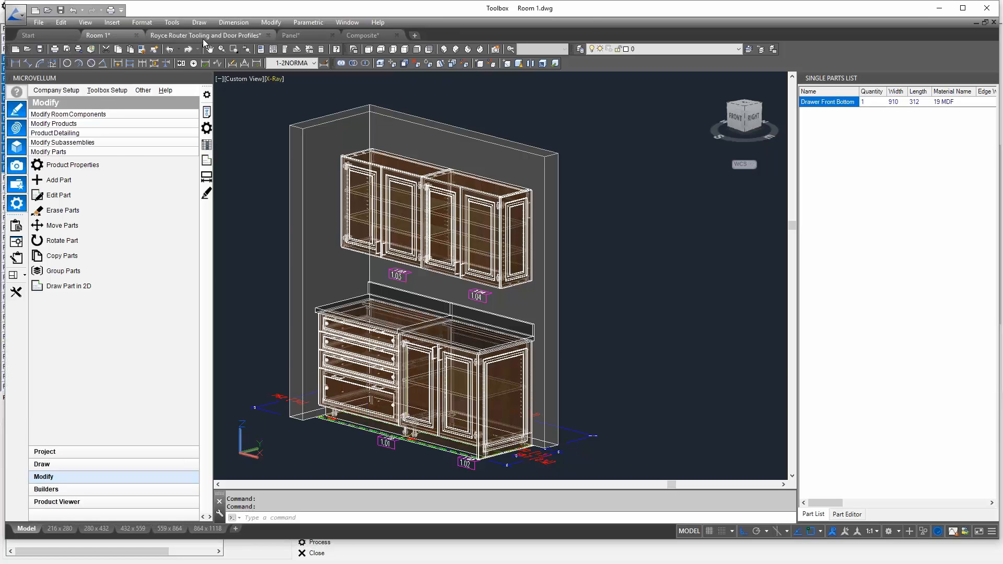
Step: Switch to the Royce Router Tooling and Door Profiles drawing and view the labelled tool outlines beside the 2.0000 and 11.0000 dimensions
{"action": "left_click", "coordinate": [168, 80]}
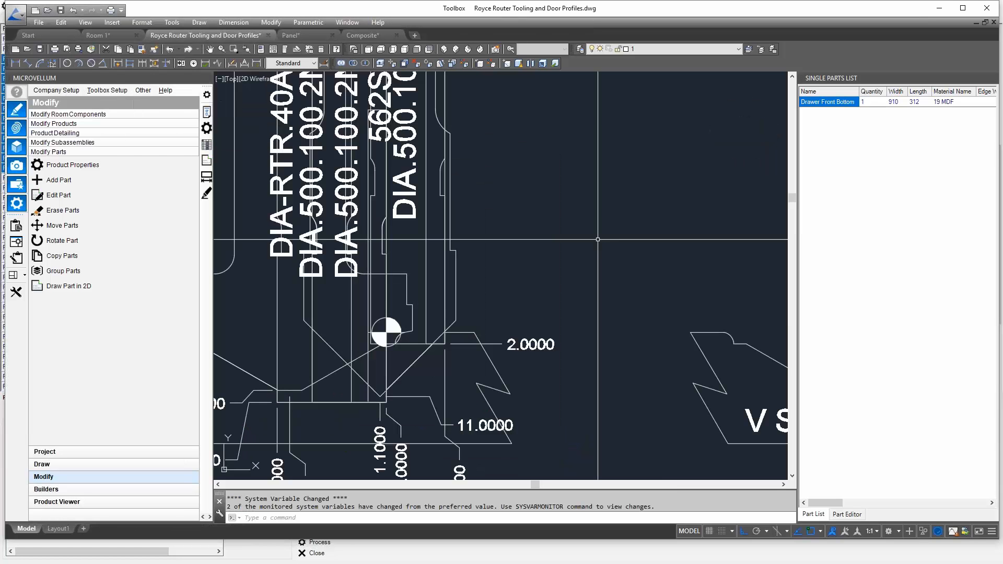
{"action": "middle_click_drag", "start_coordinate": [482, 320], "coordinate": [561, 320]}
{"action": "left_click", "coordinate": [510, 287]}
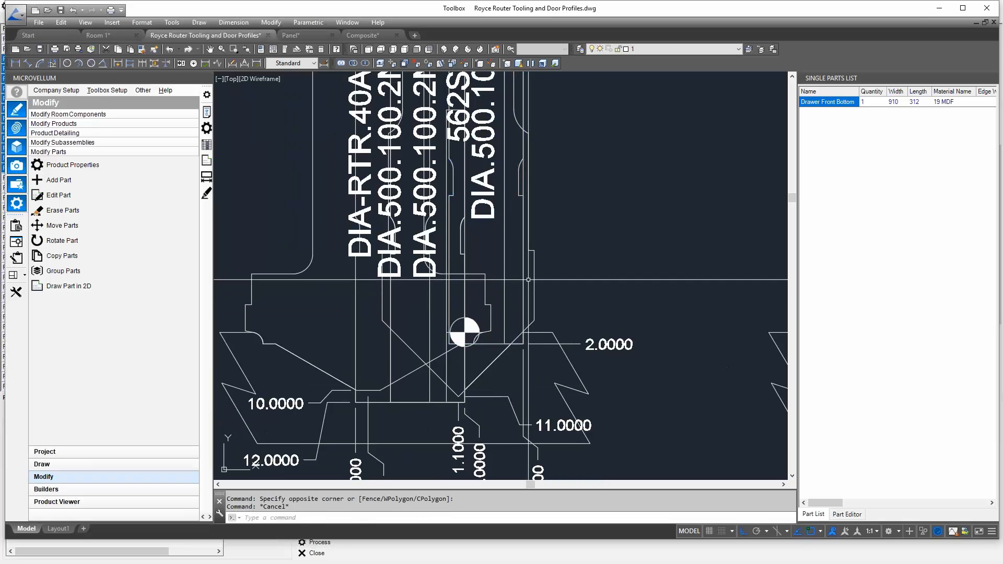
Step: Highlight individual router tool outlines in the stacked tooling drawing beside the 2.0000 dimension, clearing the selection each time
{"action": "key", "text": "Escape"}
{"action": "key", "text": "Escape"}
{"action": "left_click", "coordinate": [505, 266]}
{"action": "key", "text": "Escape"}
{"action": "left_click", "coordinate": [504, 270]}
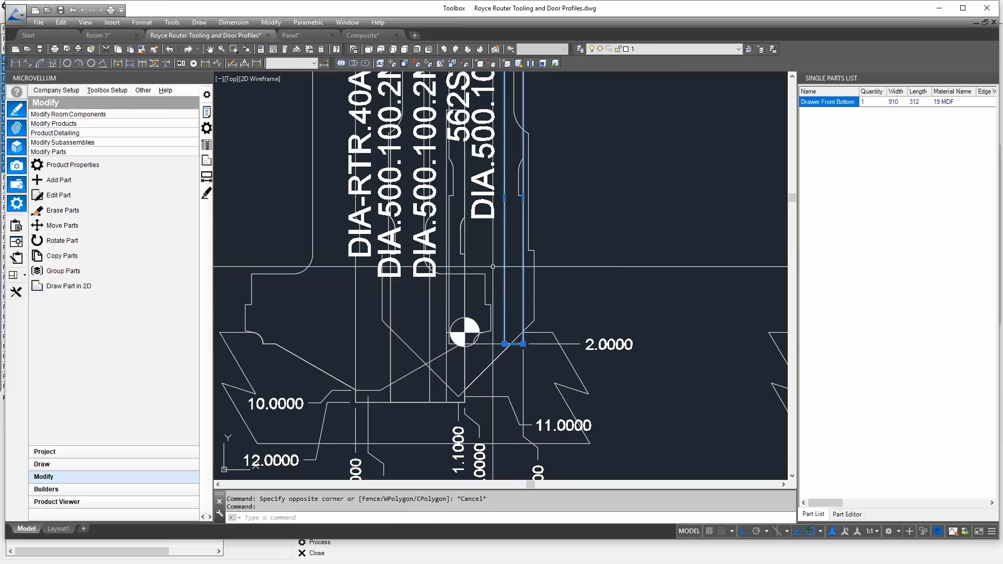
{"action": "key", "text": "Escape"}
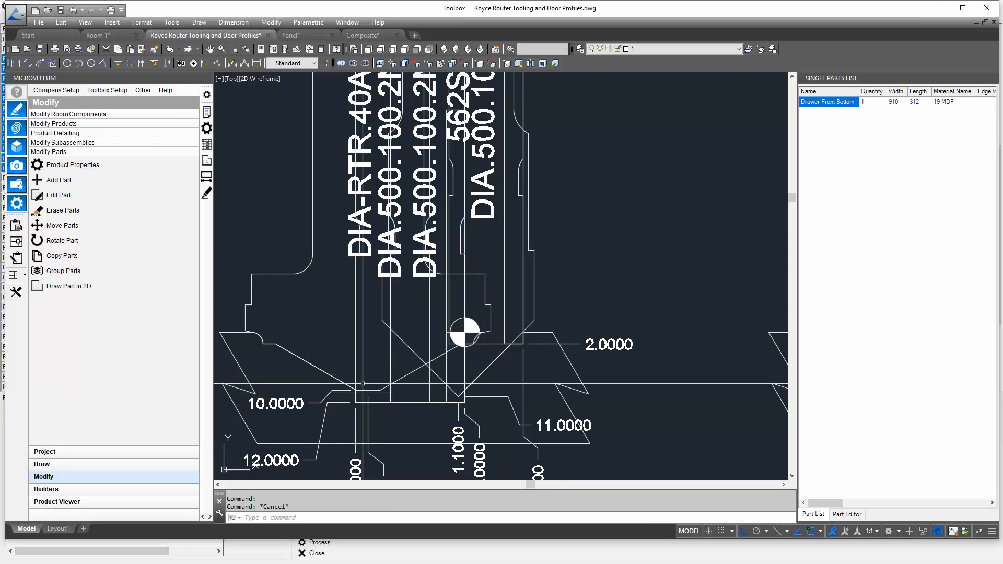
{"action": "key", "text": "Escape"}
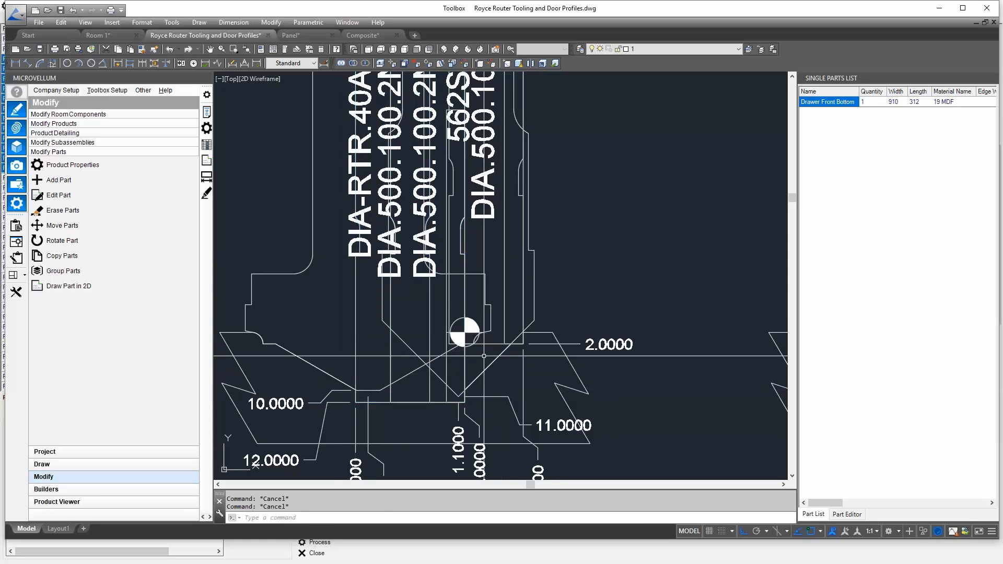
{"action": "left_click", "coordinate": [502, 327]}
{"action": "key", "text": "Escape"}
{"action": "left_click", "coordinate": [495, 345]}
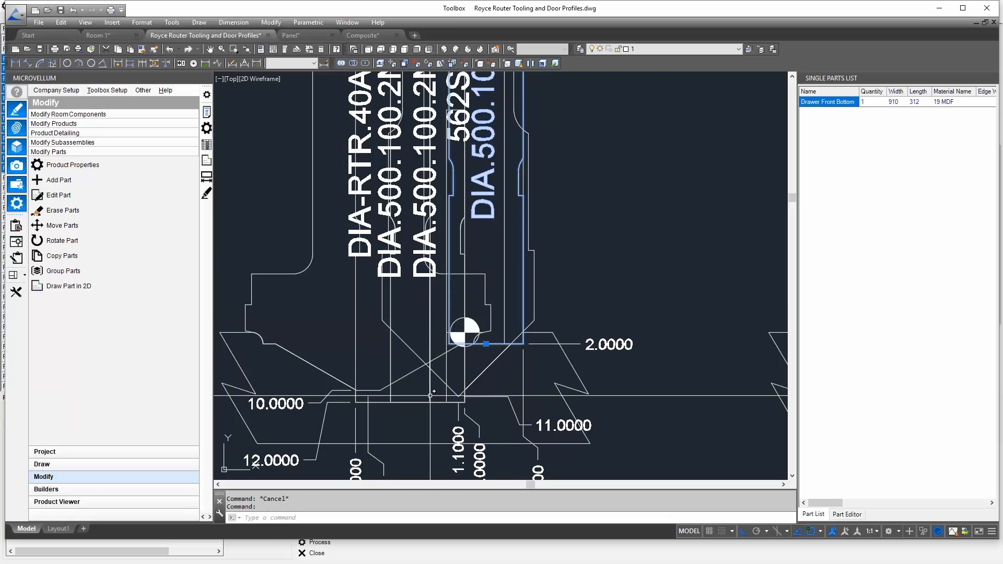
{"action": "key", "text": "Escape"}
{"action": "left_click", "coordinate": [363, 354]}
{"action": "key", "text": "Escape"}
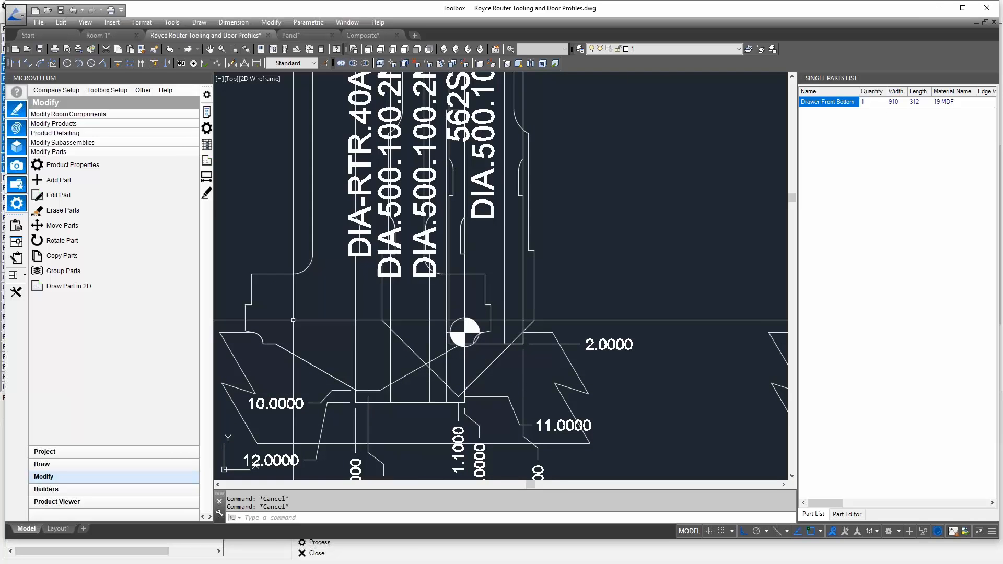
Step: Examine the Diamond StockTools for MDF Door outlines, including the DIA-RTR.016 D, DIA-RTR.16 E and DIA-RTR.16 F tools
{"action": "scroll", "coordinate": [358, 359], "scroll_direction": "down", "scroll_amount": 4}
{"action": "scroll", "coordinate": [359, 356], "scroll_direction": "down", "scroll_amount": 2}
{"action": "mouse_move", "coordinate": [303, 349]}
{"action": "middle_mouse_down"}
{"action": "mouse_move", "coordinate": [515, 217]}
{"action": "mouse_move", "coordinate": [711, 169]}
{"action": "middle_mouse_up"}
{"action": "mouse_move", "coordinate": [416, 287]}
{"action": "middle_mouse_down"}
{"action": "mouse_move", "coordinate": [462, 287]}
{"action": "mouse_move", "coordinate": [585, 325]}
{"action": "mouse_move", "coordinate": [518, 366]}
{"action": "middle_mouse_up"}
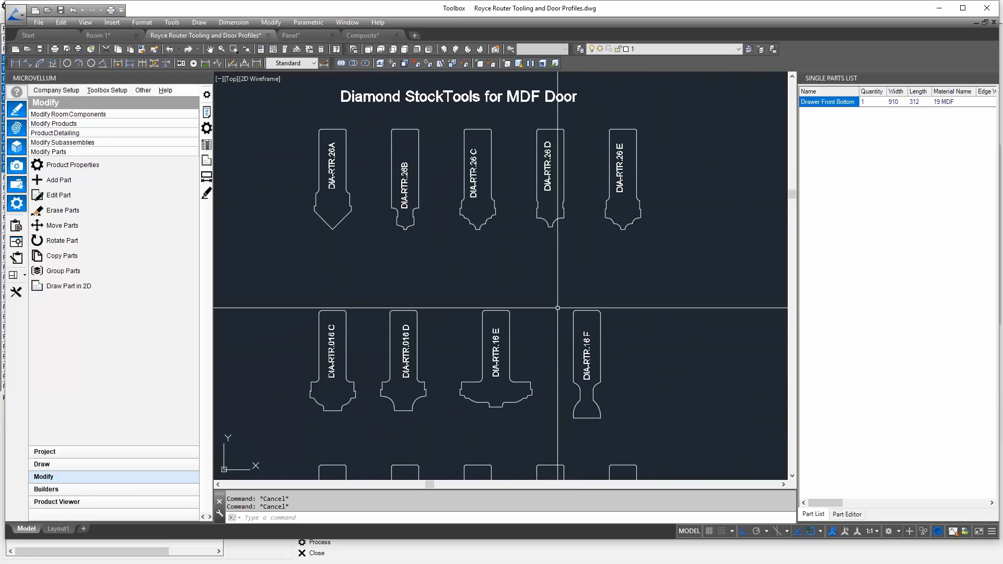
{"action": "middle_click_drag", "start_coordinate": [539, 248], "coordinate": [556, 255]}
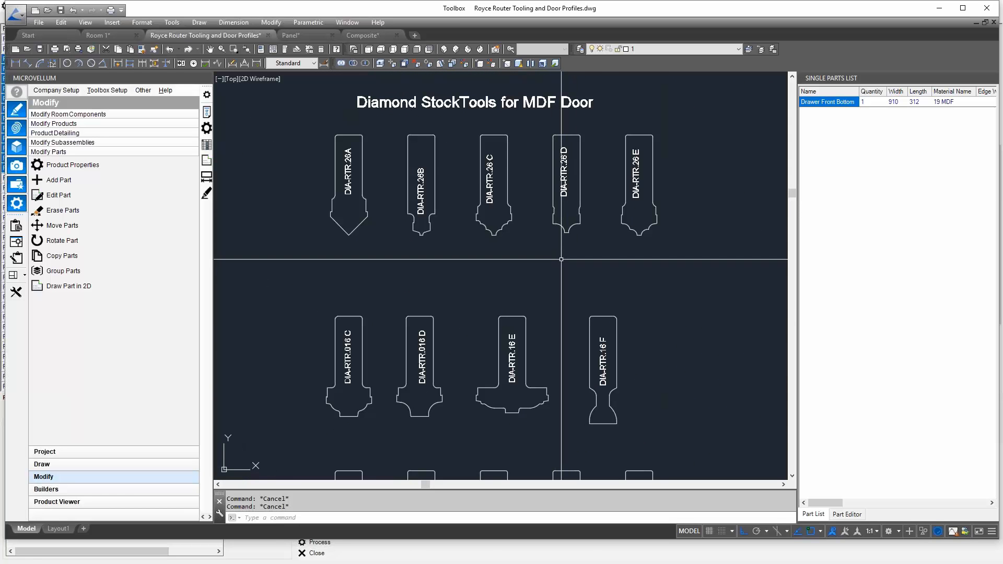
{"action": "middle_click_drag", "start_coordinate": [536, 380], "coordinate": [523, 334]}
{"action": "scroll", "coordinate": [505, 372], "scroll_direction": "up", "scroll_amount": 4}
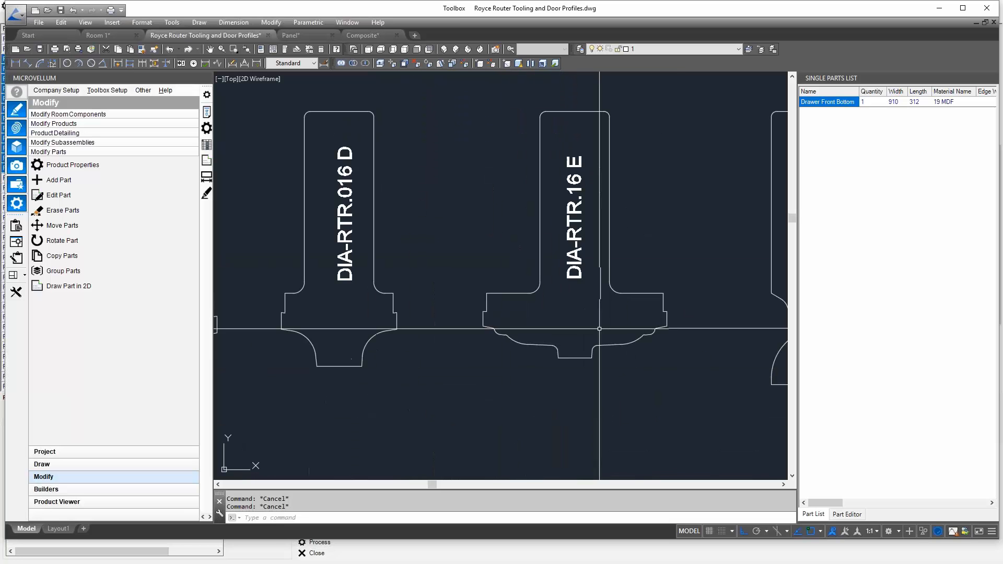
{"action": "scroll", "coordinate": [656, 352], "scroll_direction": "down", "scroll_amount": 2}
{"action": "middle_click_drag", "start_coordinate": [648, 352], "coordinate": [531, 360]}
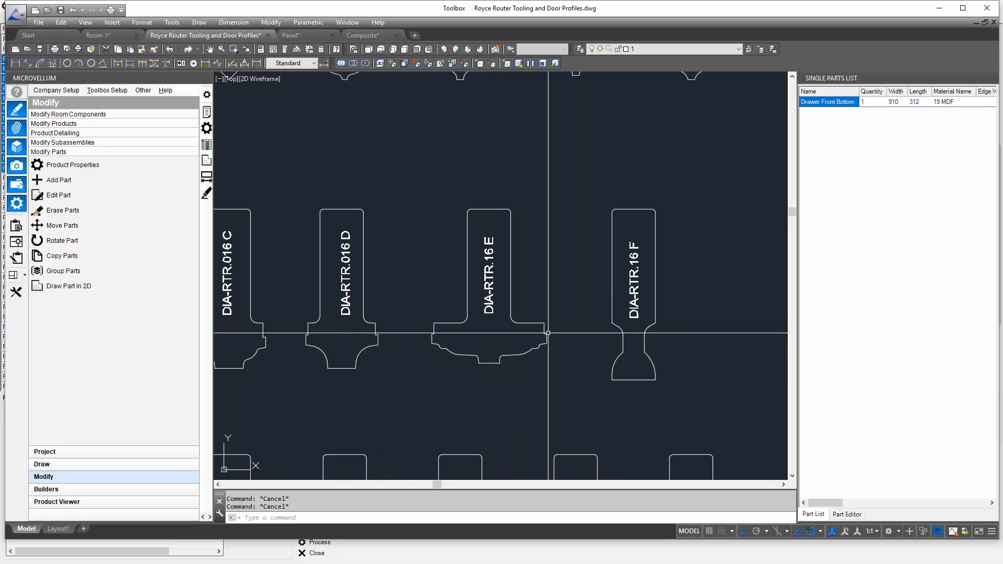
{"action": "scroll", "coordinate": [543, 334], "scroll_direction": "down", "scroll_amount": 3}
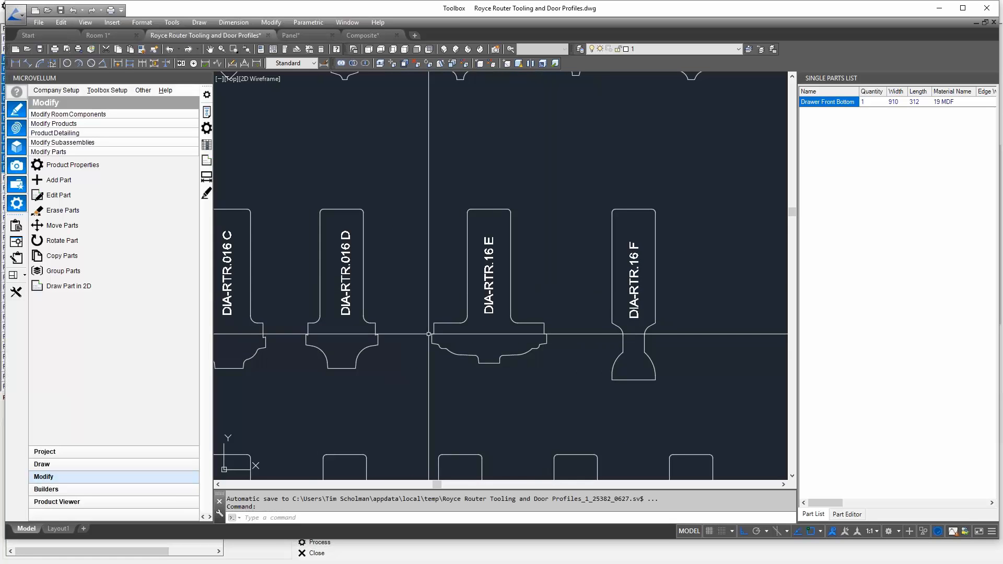
{"action": "middle_click_drag", "start_coordinate": [448, 348], "coordinate": [465, 320]}
{"action": "scroll", "coordinate": [465, 320], "scroll_direction": "down", "scroll_amount": 3}
{"action": "scroll", "coordinate": [447, 336], "scroll_direction": "up", "scroll_amount": 3}
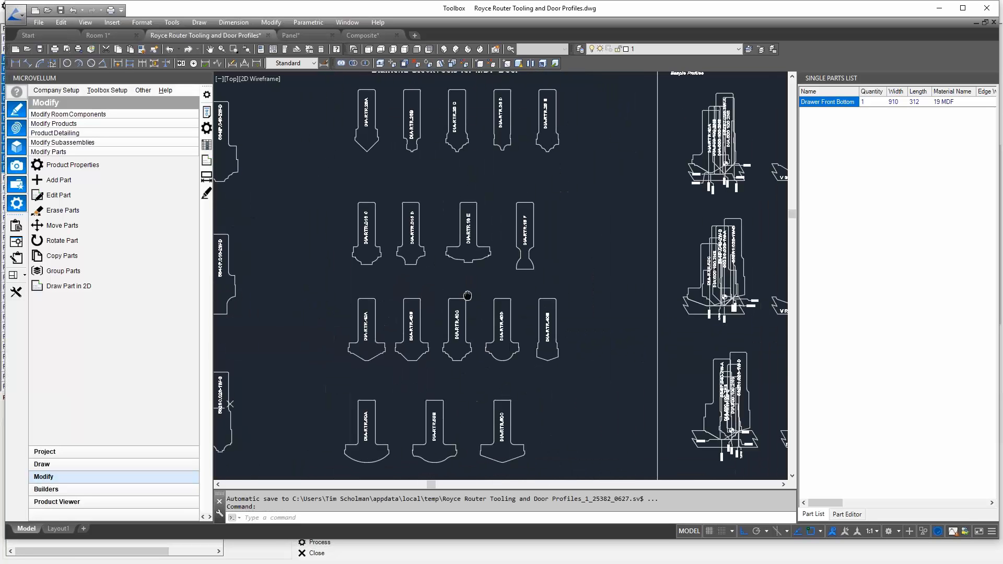
{"action": "mouse_move", "coordinate": [511, 295]}
{"action": "middle_mouse_down"}
{"action": "mouse_move", "coordinate": [394, 311]}
{"action": "mouse_move", "coordinate": [437, 306]}
{"action": "middle_mouse_up"}
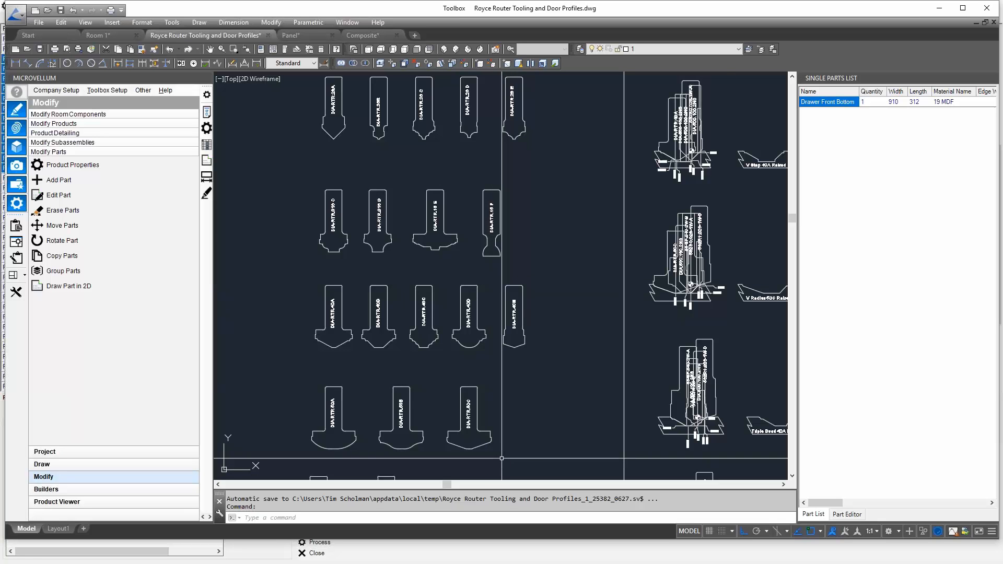
Step: Examine the sample profiles beside the tool outlines, including V Radius 50C Raised and Triple Bead 40A Raised
{"action": "middle_click_drag", "start_coordinate": [632, 346], "coordinate": [492, 339]}
{"action": "scroll", "coordinate": [483, 332], "scroll_direction": "up", "scroll_amount": 5}
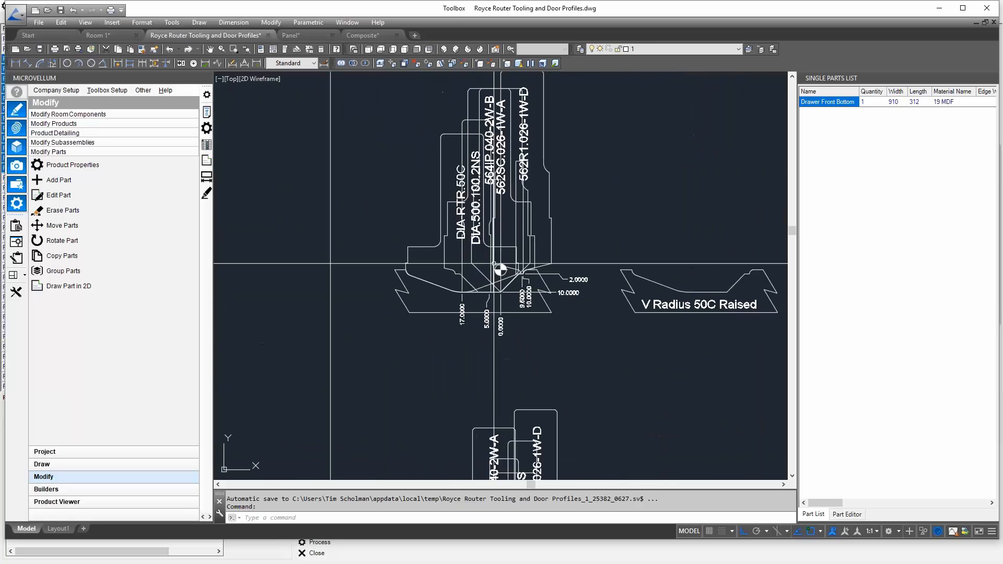
{"action": "scroll", "coordinate": [540, 244], "scroll_direction": "down", "scroll_amount": 5}
{"action": "scroll", "coordinate": [540, 244], "scroll_direction": "down", "scroll_amount": 3}
{"action": "scroll", "coordinate": [522, 240], "scroll_direction": "up", "scroll_amount": 5}
{"action": "scroll", "coordinate": [523, 240], "scroll_direction": "down", "scroll_amount": 5}
{"action": "scroll", "coordinate": [513, 235], "scroll_direction": "up", "scroll_amount": 3}
{"action": "middle_click_drag", "start_coordinate": [573, 413], "coordinate": [579, 227]}
{"action": "scroll", "coordinate": [579, 227], "scroll_direction": "up", "scroll_amount": 5}
{"action": "scroll", "coordinate": [601, 240], "scroll_direction": "down", "scroll_amount": 1}
{"action": "scroll", "coordinate": [576, 330], "scroll_direction": "up", "scroll_amount": 1}
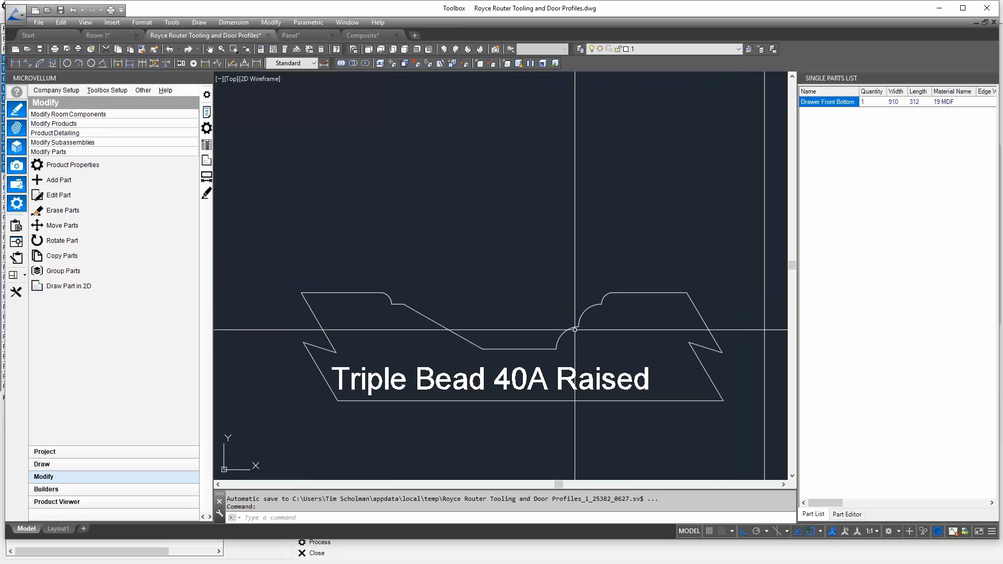
Step: Highlight the 562R1.026 and DIA-RTR.26 tool outlines in the tooling drawing beside the Triple Bead 40A Raised profile
{"action": "scroll", "coordinate": [575, 316], "scroll_direction": "down", "scroll_amount": 1}
{"action": "middle_click_drag", "start_coordinate": [470, 314], "coordinate": [635, 322]}
{"action": "scroll", "coordinate": [481, 274], "scroll_direction": "up", "scroll_amount": 1}
{"action": "scroll", "coordinate": [390, 287], "scroll_direction": "down", "scroll_amount": 1}
{"action": "middle_click_drag", "start_coordinate": [390, 287], "coordinate": [523, 278]}
{"action": "left_click", "coordinate": [496, 306]}
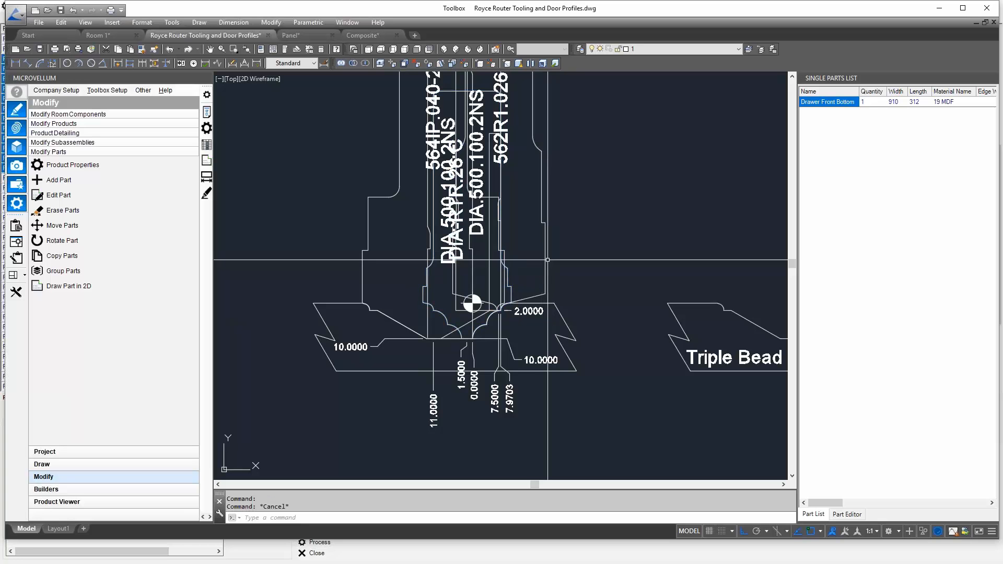
{"action": "left_click", "coordinate": [558, 242]}
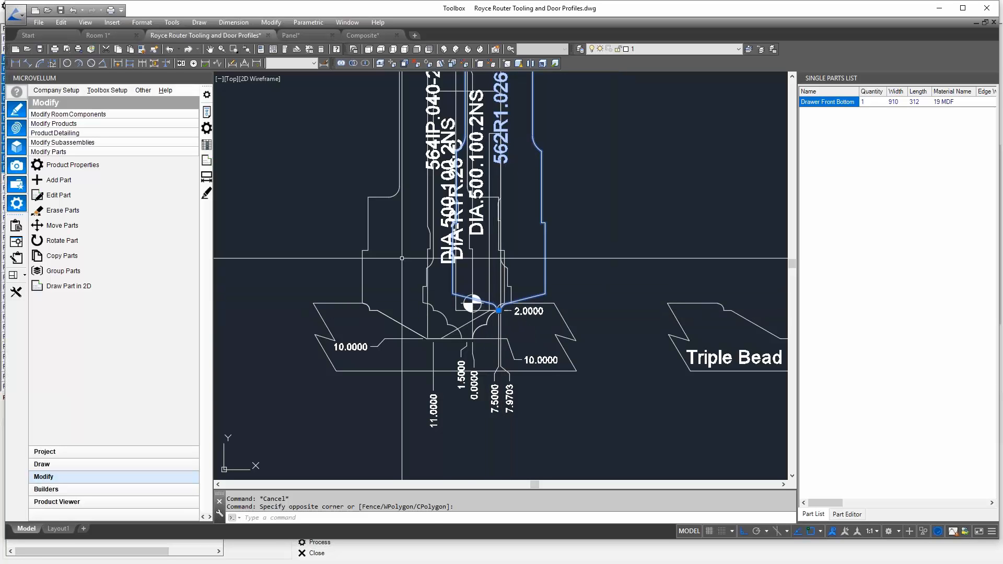
{"action": "key", "text": "Escape"}
{"action": "left_click", "coordinate": [453, 323]}
{"action": "left_click", "coordinate": [438, 316]}
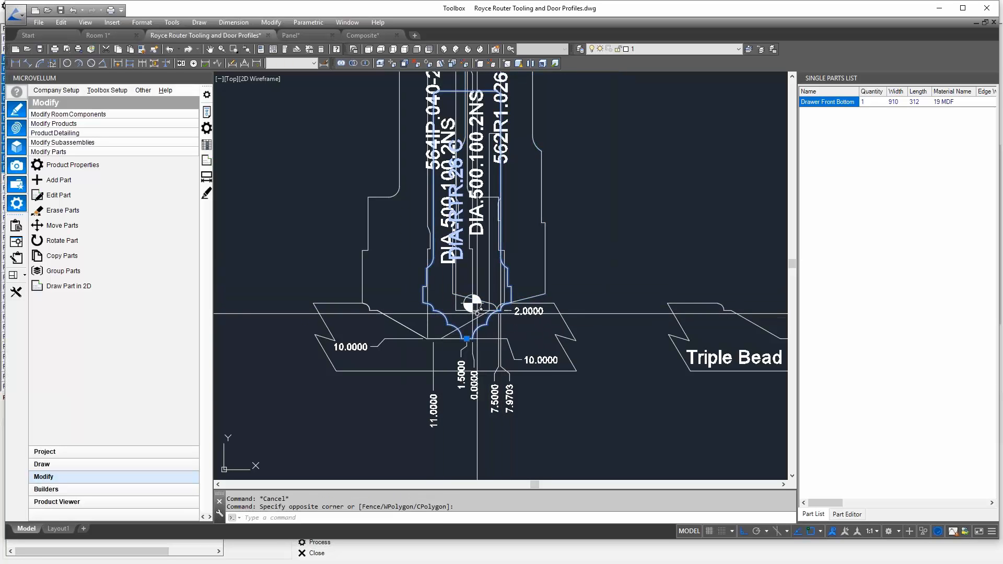
{"action": "key", "text": "Escape"}
{"action": "left_click", "coordinate": [494, 305]}
{"action": "left_click", "coordinate": [502, 312]}
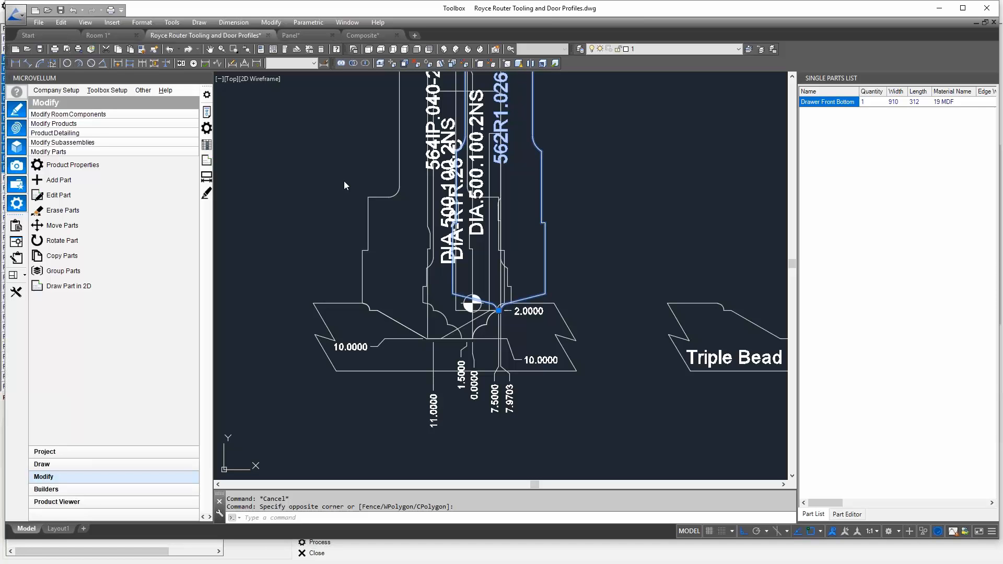
Step: Switch to the Panel drawing and list the products in the Miscellaneous category for drawing
{"action": "left_click", "coordinate": [303, 34]}
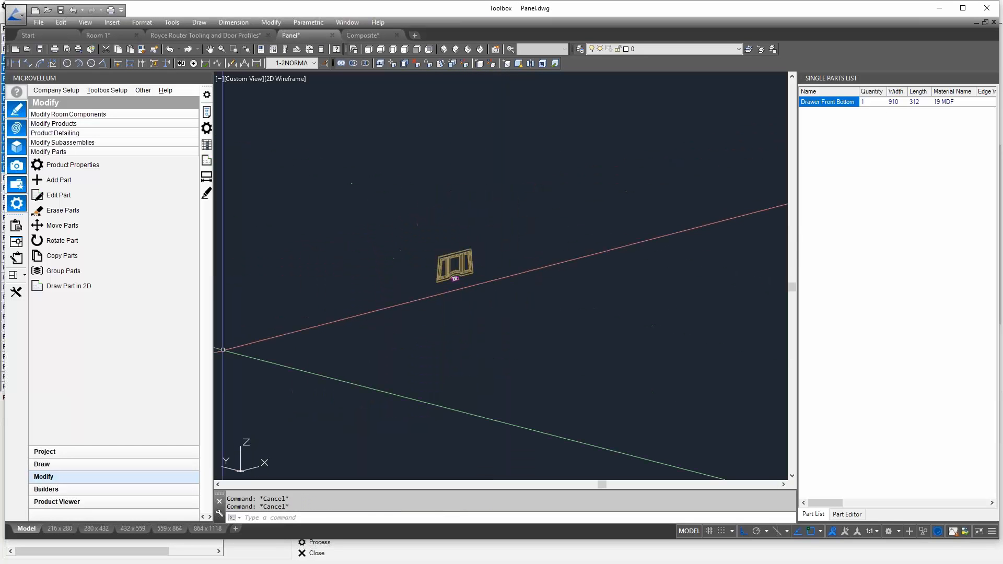
{"action": "left_click", "coordinate": [41, 464]}
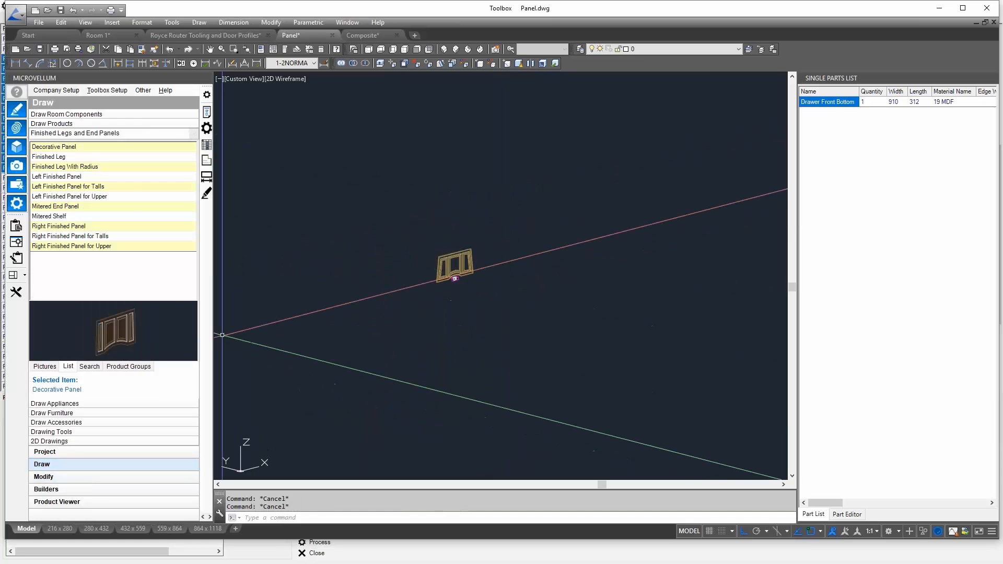
{"action": "left_click", "coordinate": [193, 131]}
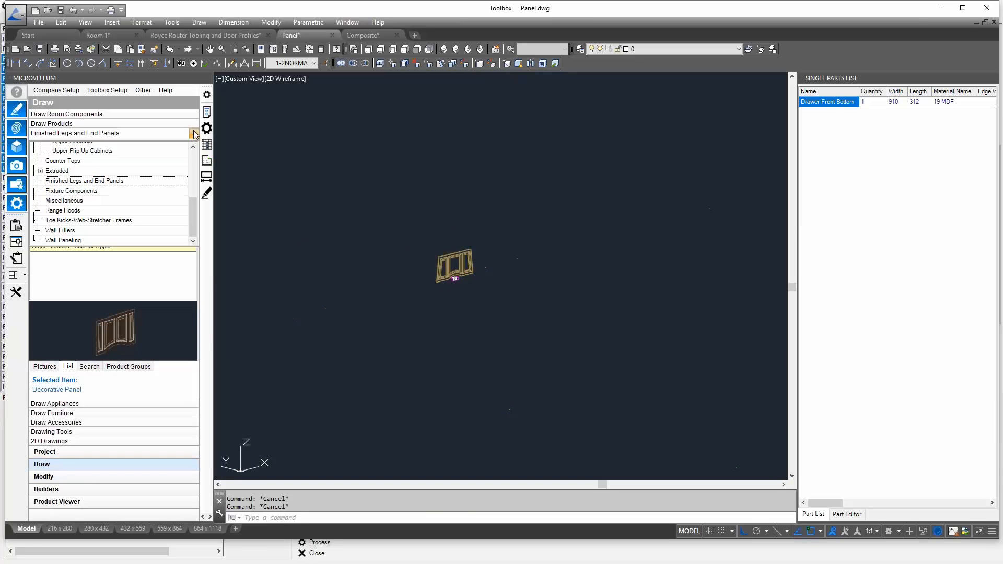
{"action": "scroll", "coordinate": [76, 219], "scroll_direction": "up", "scroll_amount": 1}
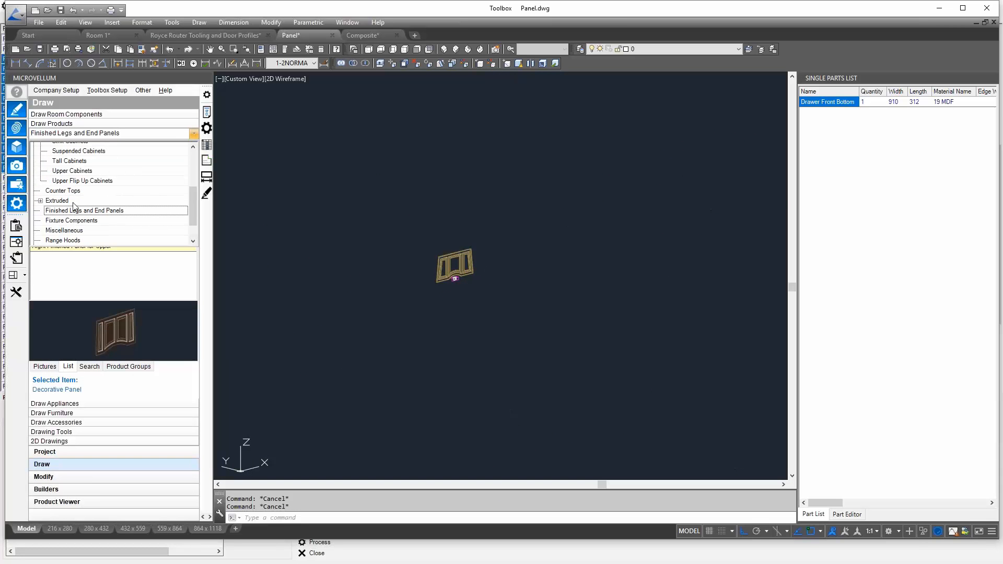
{"action": "scroll", "coordinate": [76, 197], "scroll_direction": "up", "scroll_amount": 3}
{"action": "scroll", "coordinate": [70, 214], "scroll_direction": "down", "scroll_amount": 3}
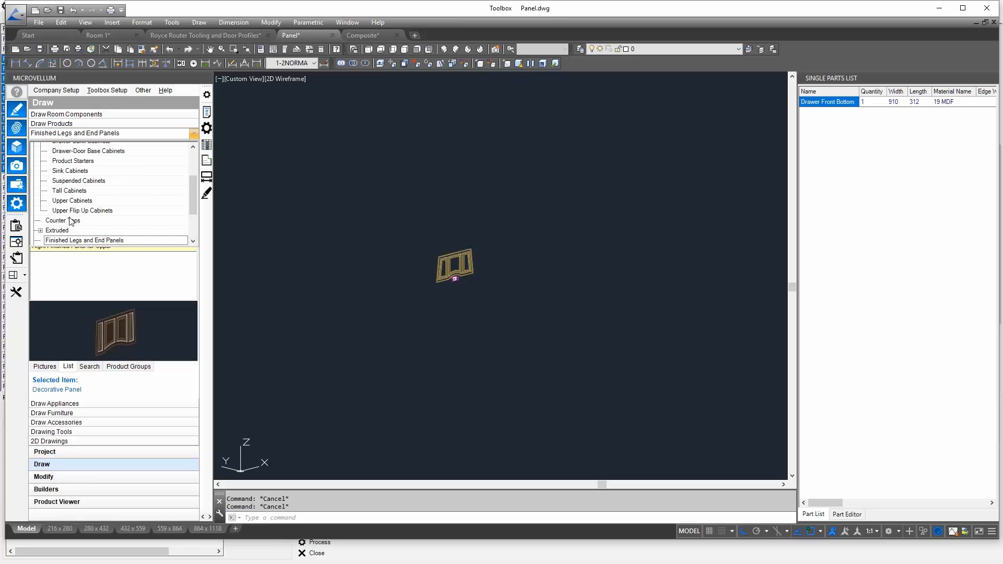
{"action": "scroll", "coordinate": [63, 240], "scroll_direction": "up", "scroll_amount": 3}
{"action": "scroll", "coordinate": [67, 245], "scroll_direction": "down", "scroll_amount": 2}
{"action": "scroll", "coordinate": [69, 243], "scroll_direction": "down", "scroll_amount": 2}
{"action": "left_click", "coordinate": [78, 201]}
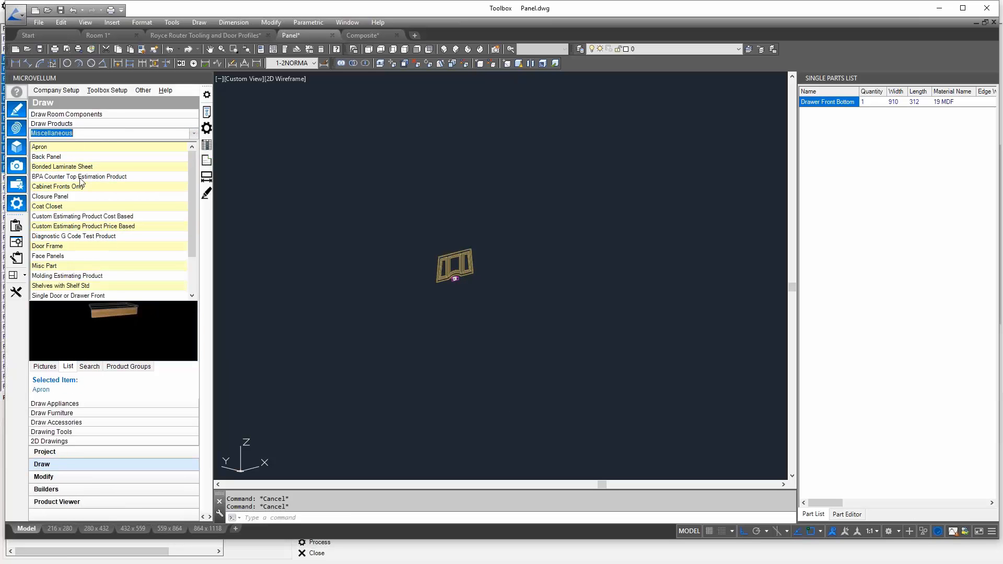
Step: Try placing a Face Panels product with its cabinet type set to Tall
{"action": "left_click", "coordinate": [62, 258]}
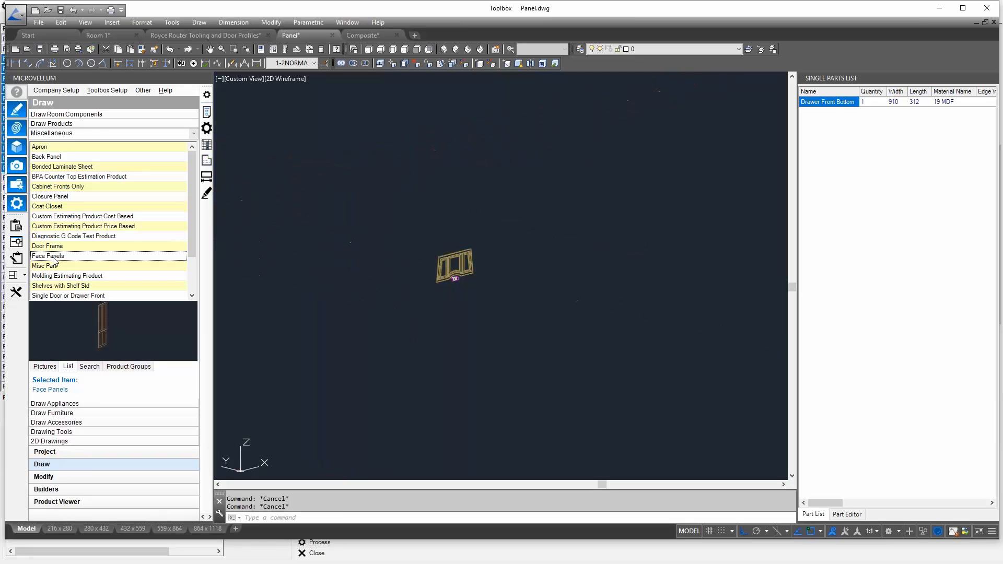
{"action": "left_click", "coordinate": [62, 275]}
{"action": "scroll", "coordinate": [66, 256], "scroll_direction": "down", "scroll_amount": 1}
{"action": "scroll", "coordinate": [67, 256], "scroll_direction": "up", "scroll_amount": 1}
{"action": "left_click", "coordinate": [50, 255]}
{"action": "right_click", "coordinate": [58, 257]}
{"action": "left_click", "coordinate": [121, 312]}
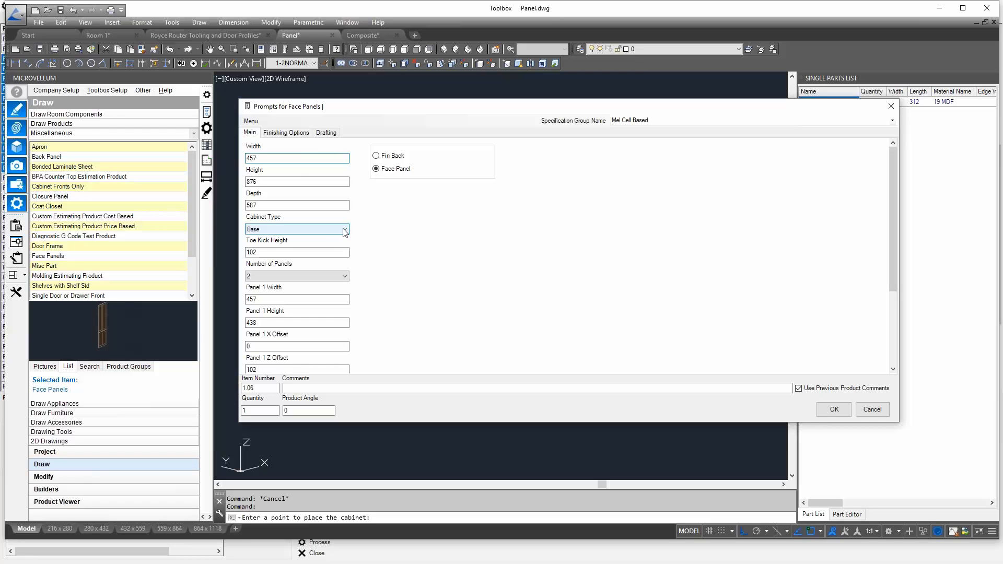
{"action": "left_click", "coordinate": [344, 232]}
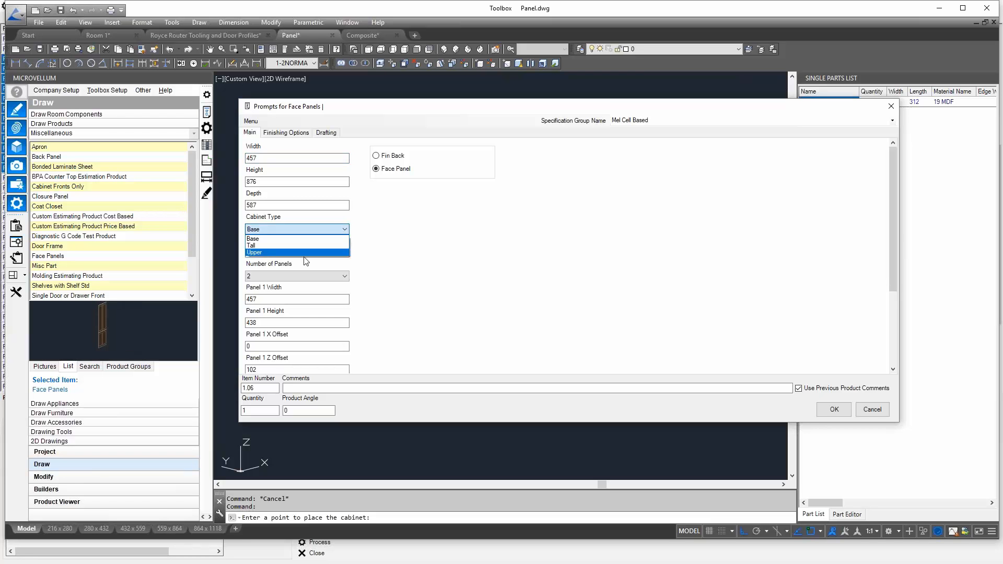
{"action": "left_click", "coordinate": [258, 246]}
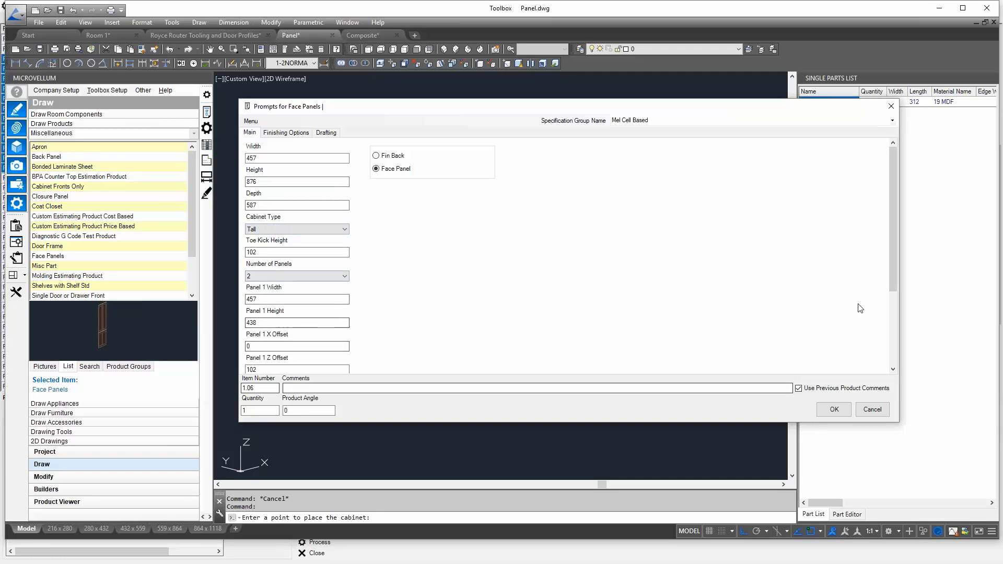
{"action": "left_click", "coordinate": [872, 406]}
Step: Place a Single Door or Drawer Front product as a drawer front beside the decorative panel, keeping its default options, and inspect it
{"action": "left_click", "coordinate": [65, 295]}
{"action": "right_click", "coordinate": [66, 296]}
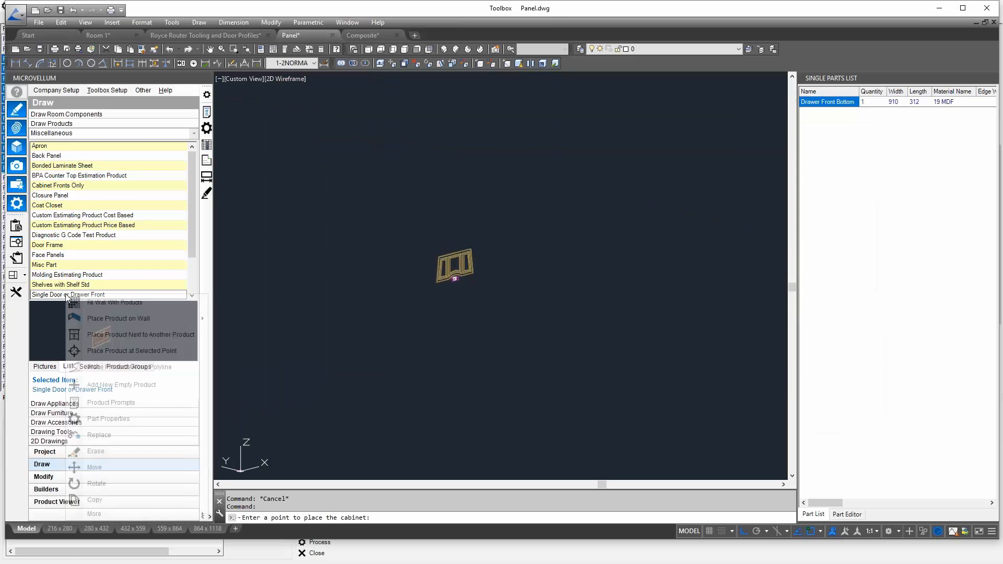
{"action": "left_click", "coordinate": [118, 350]}
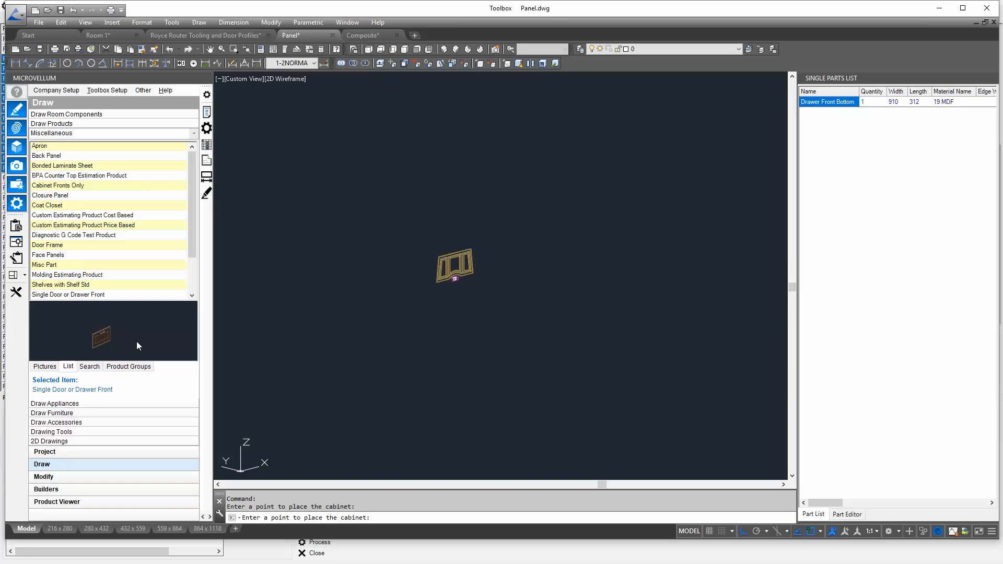
{"action": "left_click", "coordinate": [276, 290]}
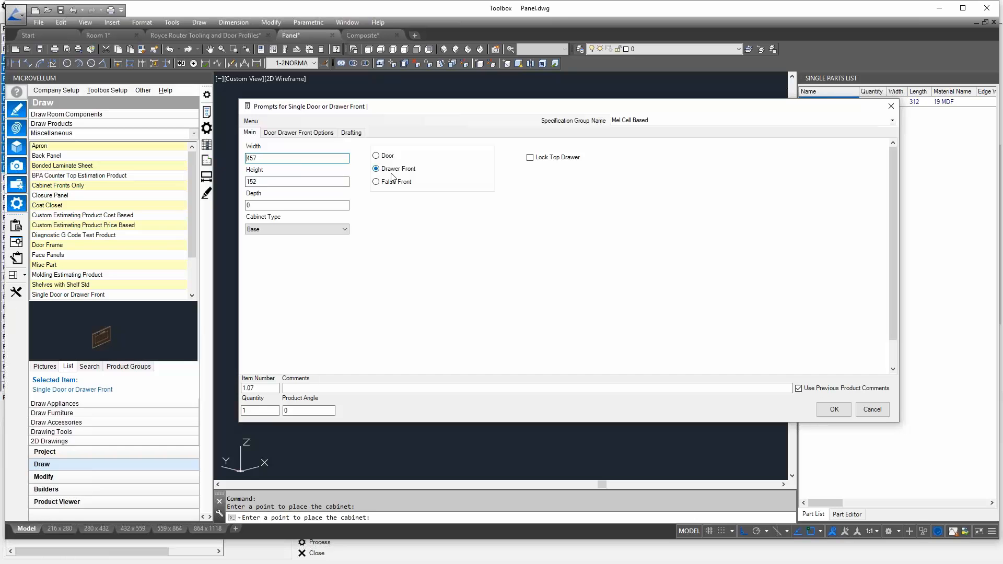
{"action": "left_click", "coordinate": [291, 133]}
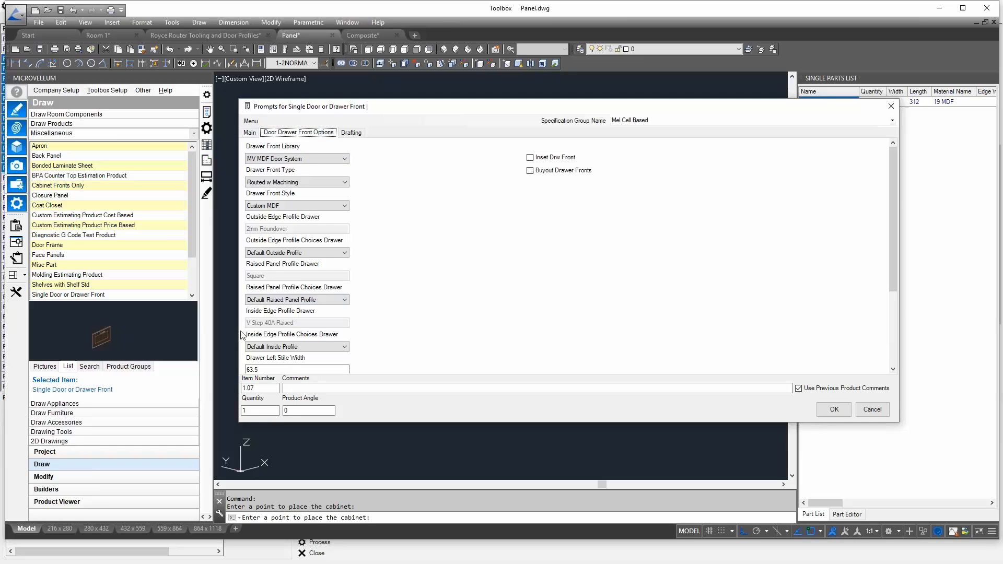
{"action": "left_click", "coordinate": [825, 412]}
{"action": "left_click", "coordinate": [333, 305]}
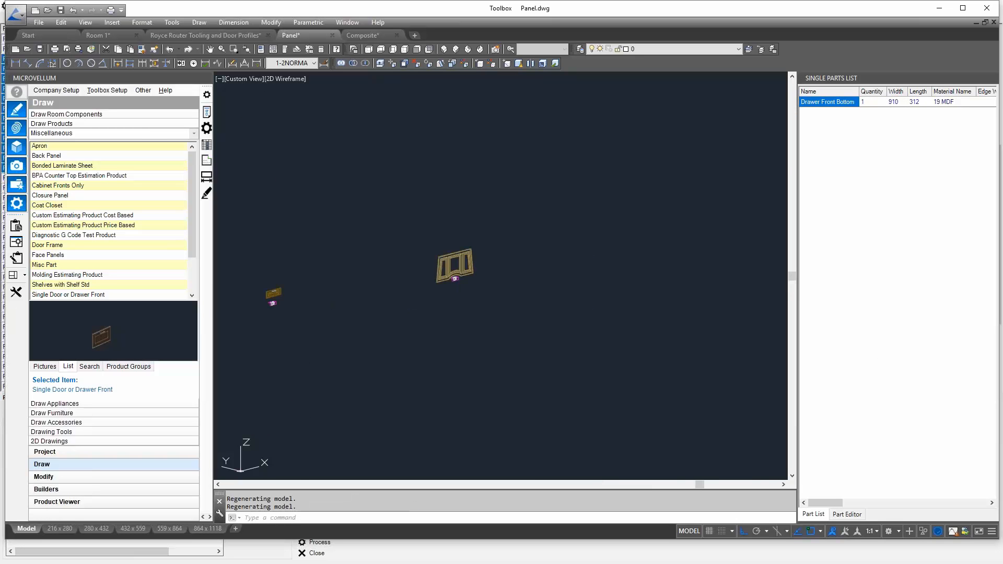
{"action": "scroll", "coordinate": [299, 293], "scroll_direction": "up", "scroll_amount": 6}
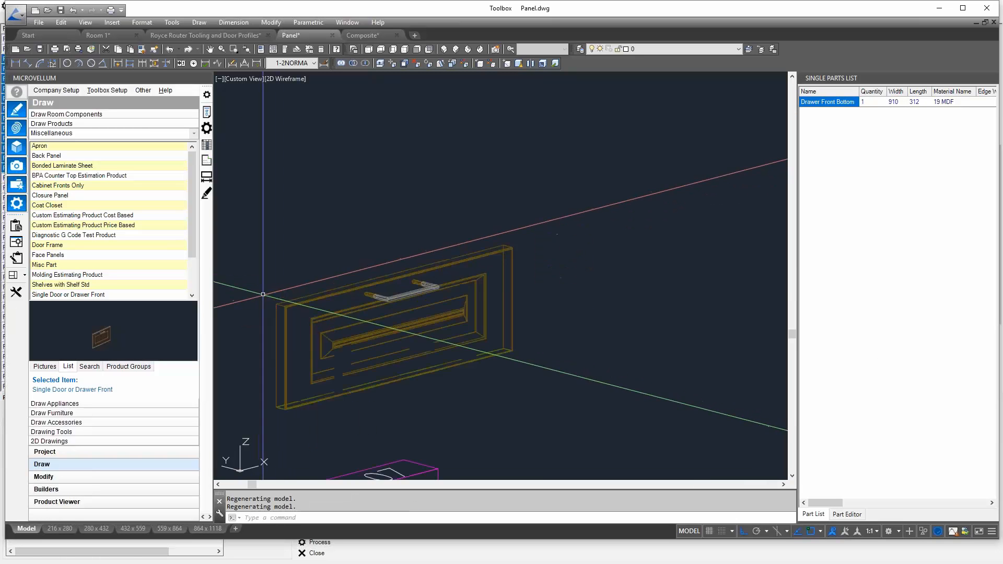
{"action": "scroll", "coordinate": [453, 279], "scroll_direction": "down", "scroll_amount": 5}
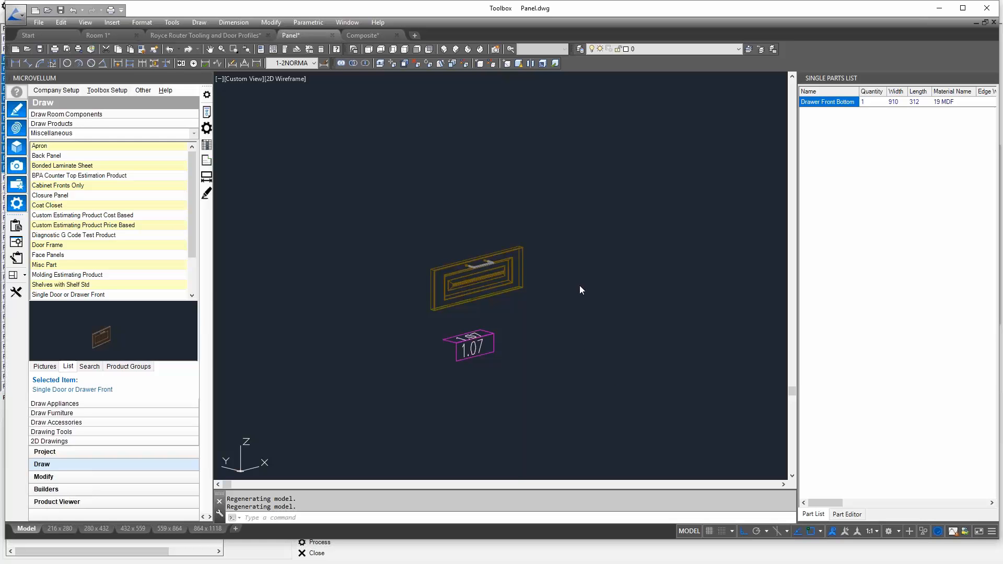
{"action": "left_click", "coordinate": [65, 296]}
{"action": "right_click", "coordinate": [66, 295]}
{"action": "left_click", "coordinate": [104, 351]}
{"action": "left_click", "coordinate": [285, 285]}
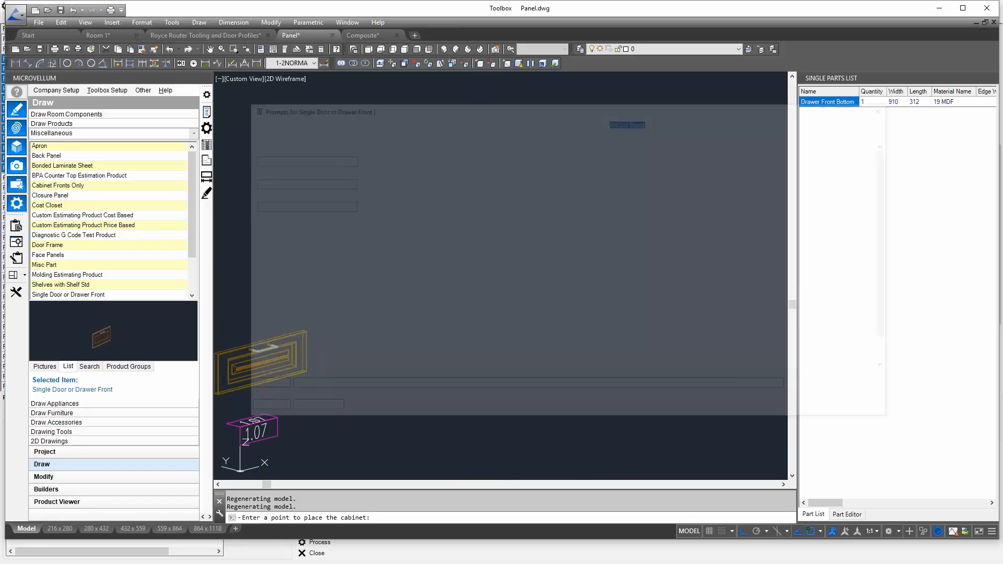
{"action": "left_click", "coordinate": [298, 135]}
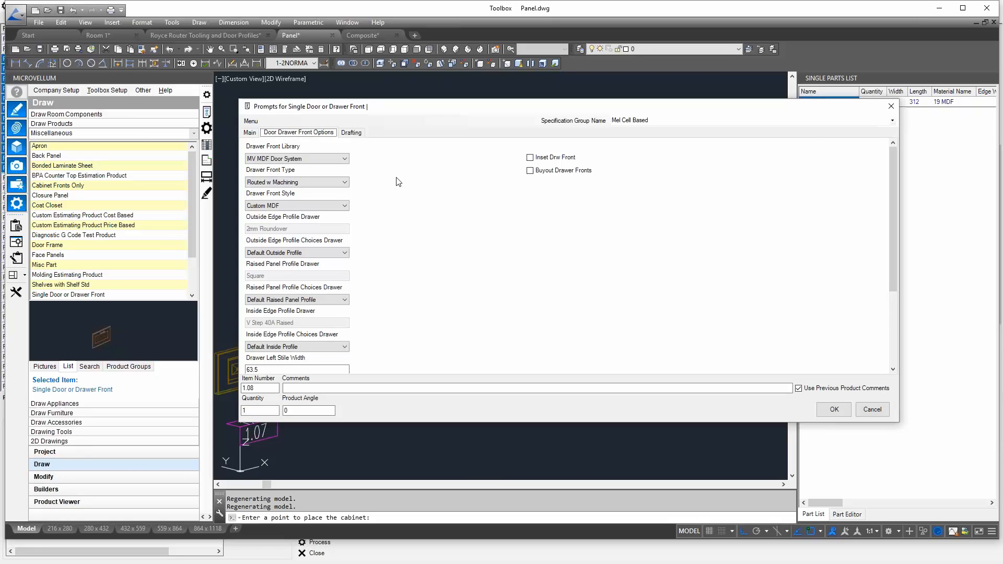
{"action": "left_click_drag", "start_coordinate": [895, 164], "coordinate": [920, 261]}
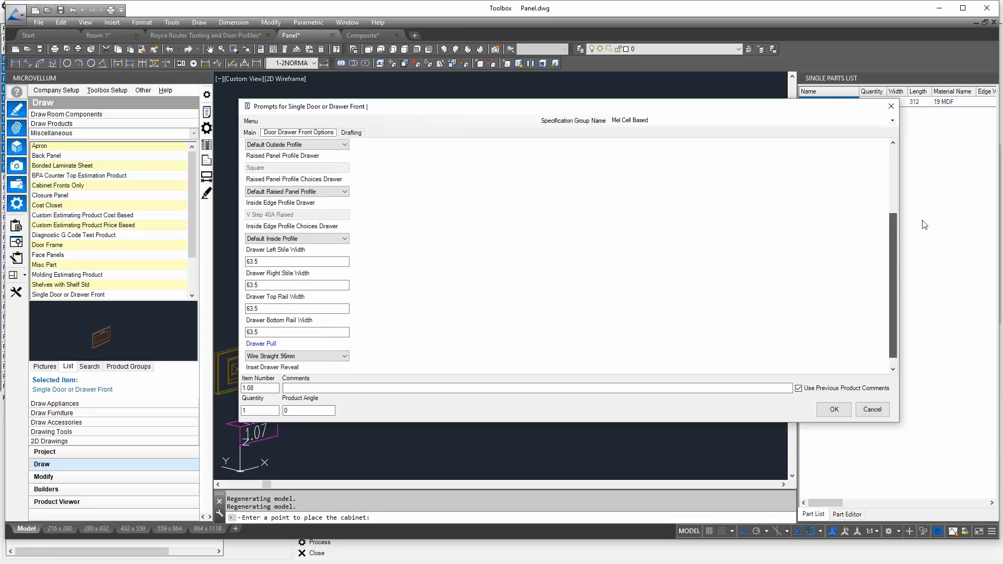
{"action": "left_click_drag", "start_coordinate": [895, 309], "coordinate": [883, 164]}
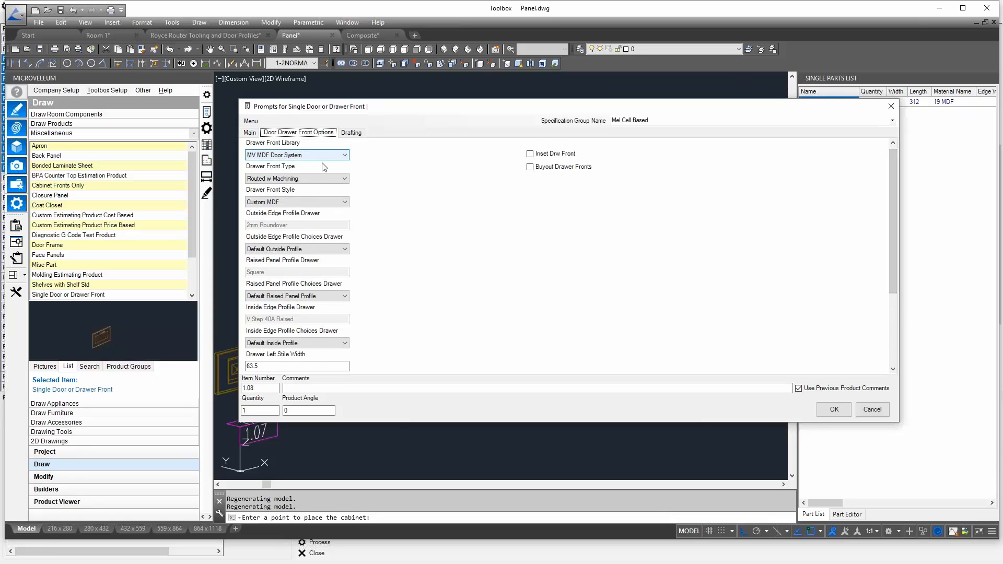
{"action": "left_click", "coordinate": [254, 132]}
{"action": "left_click", "coordinate": [872, 409]}
Step: Place a 1 Door Base product from the Base Cabinets category beside the drawer front, with a door mid rail added
{"action": "left_click", "coordinate": [193, 133]}
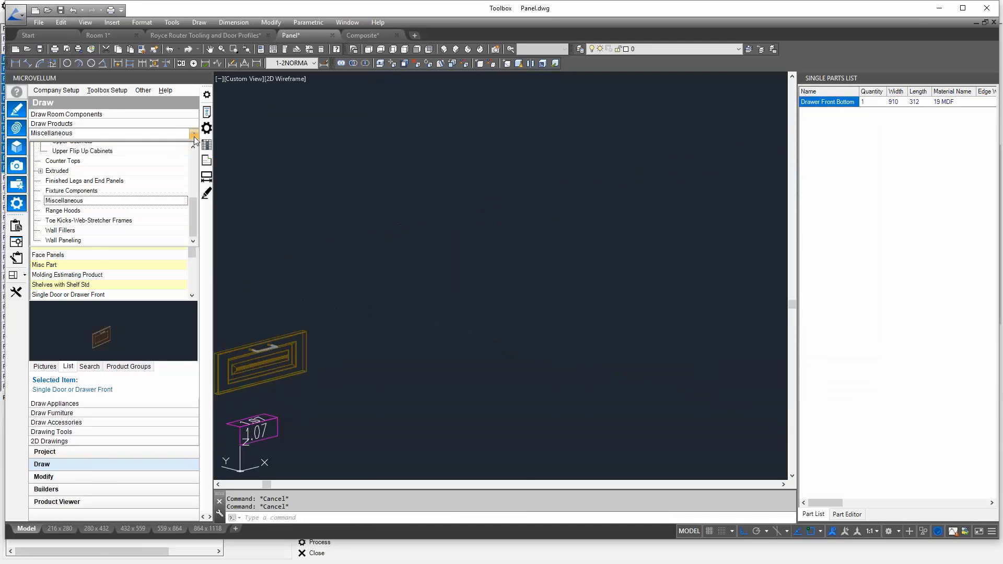
{"action": "scroll", "coordinate": [111, 189], "scroll_direction": "up", "scroll_amount": 5}
{"action": "left_click", "coordinate": [76, 151]}
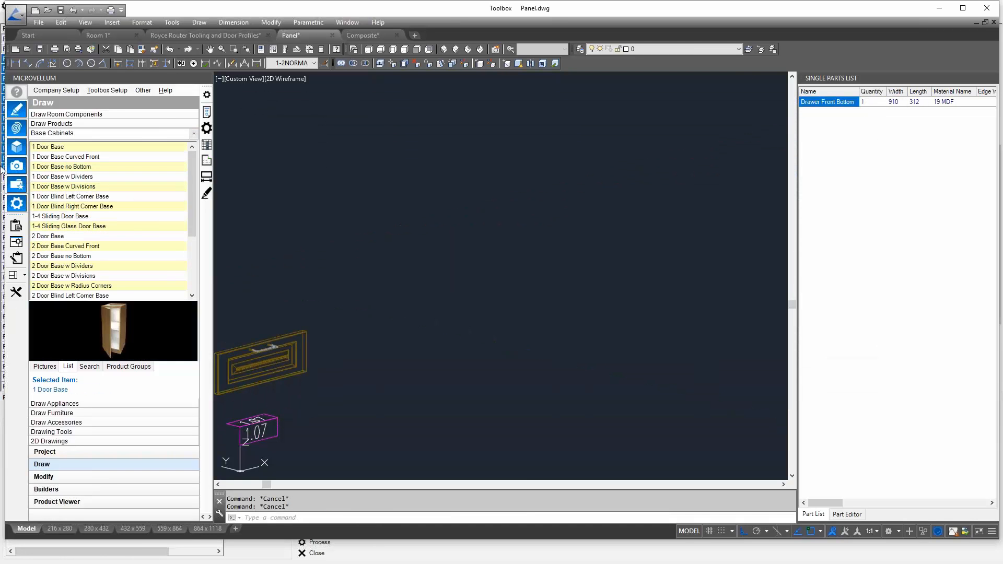
{"action": "right_click", "coordinate": [55, 150]}
{"action": "left_click", "coordinate": [84, 234]}
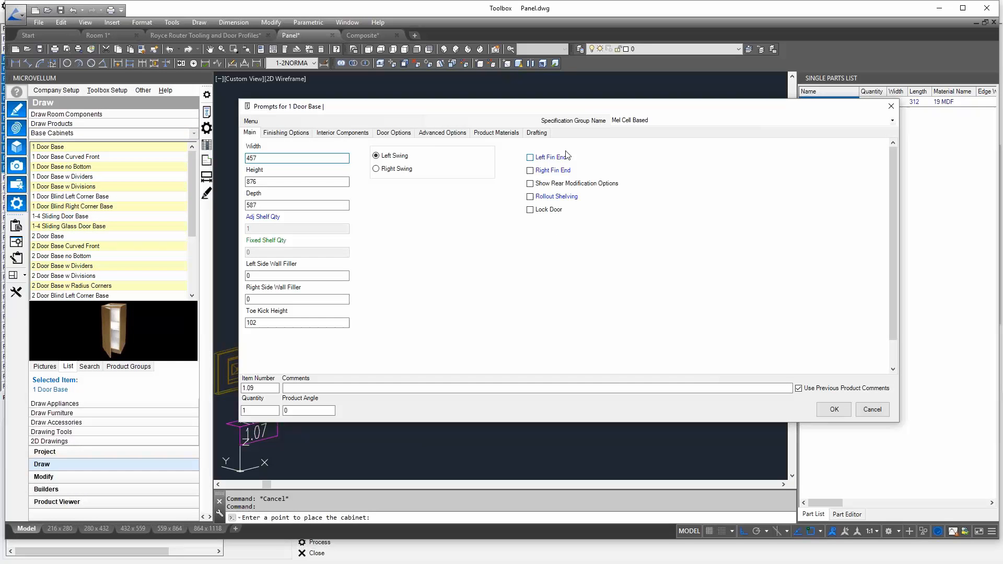
{"action": "left_click", "coordinate": [391, 133]}
{"action": "left_click", "coordinate": [547, 184]}
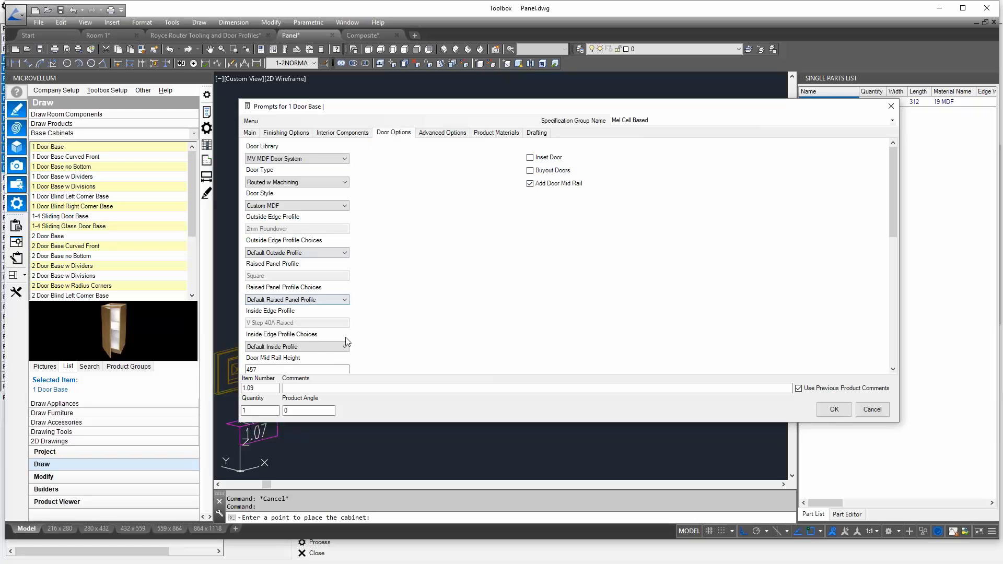
{"action": "left_click_drag", "start_coordinate": [896, 167], "coordinate": [891, 202]}
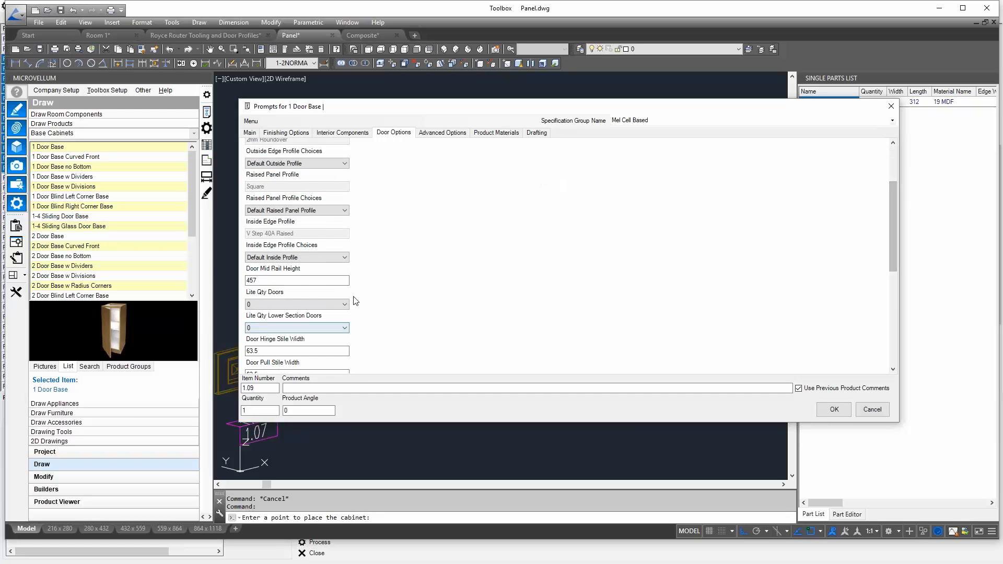
{"action": "left_click", "coordinate": [846, 412]}
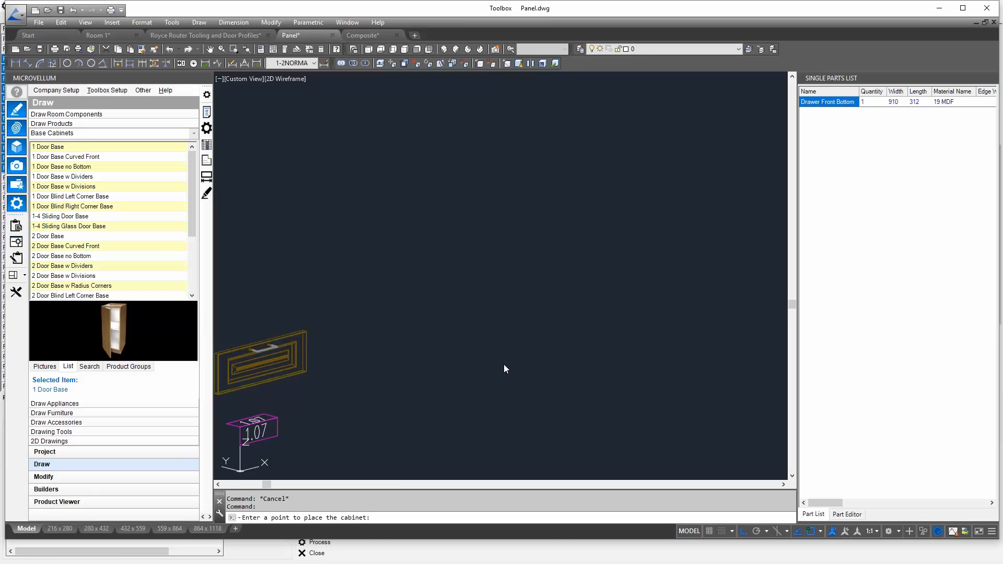
{"action": "left_click", "coordinate": [503, 353]}
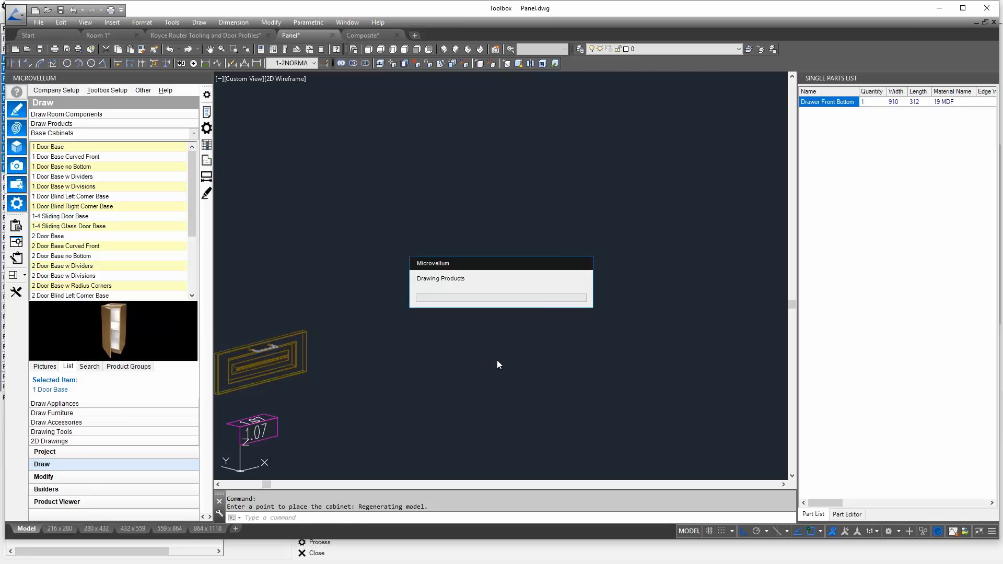
{"action": "scroll", "coordinate": [669, 158], "scroll_direction": "up", "scroll_amount": 5}
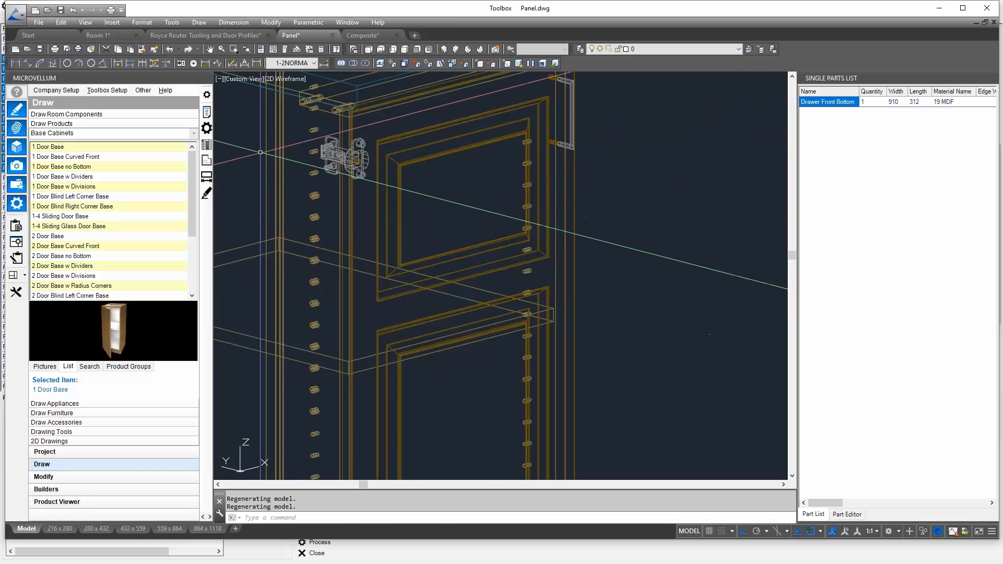
Step: Modify the placed 1 Door Base cabinet's door options so that Lite Qty Doors is 1
{"action": "left_click", "coordinate": [207, 113]}
{"action": "left_click", "coordinate": [486, 114]}
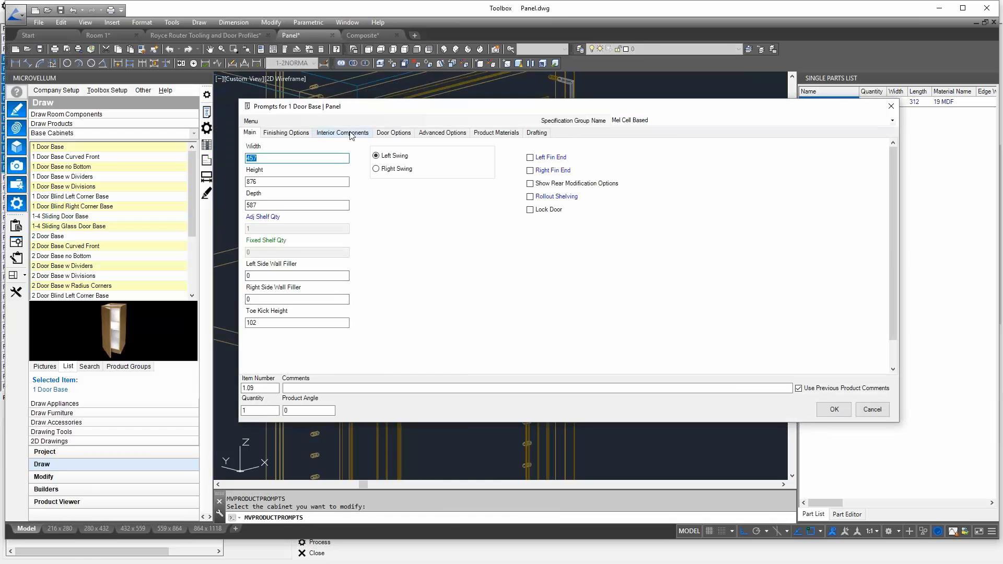
{"action": "left_click", "coordinate": [387, 134]}
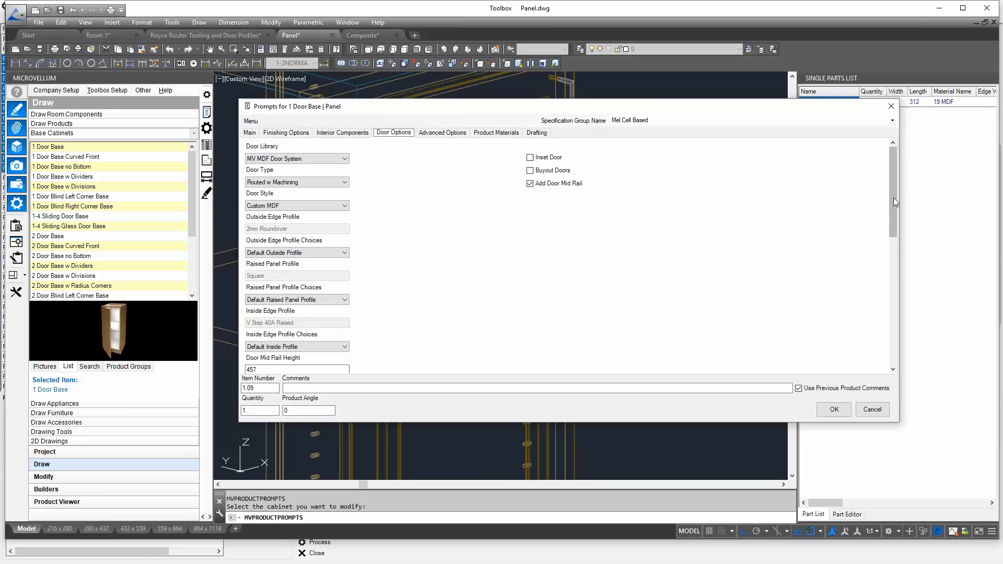
{"action": "mouse_move", "coordinate": [893, 224]}
{"action": "left_mouse_down"}
{"action": "mouse_move", "coordinate": [884, 343]}
{"action": "mouse_move", "coordinate": [891, 243]}
{"action": "left_mouse_up"}
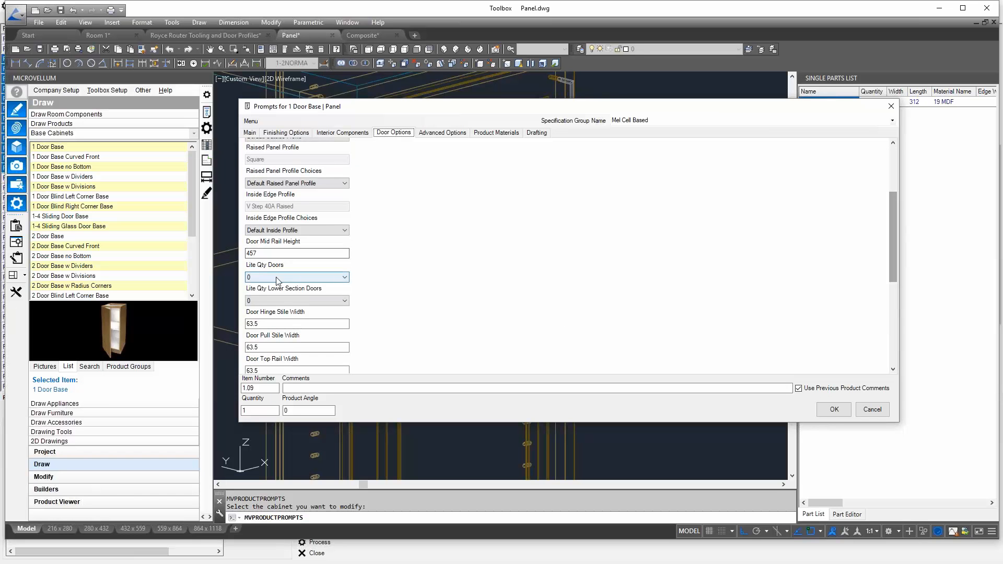
{"action": "left_click", "coordinate": [291, 300]}
{"action": "left_click", "coordinate": [274, 313]}
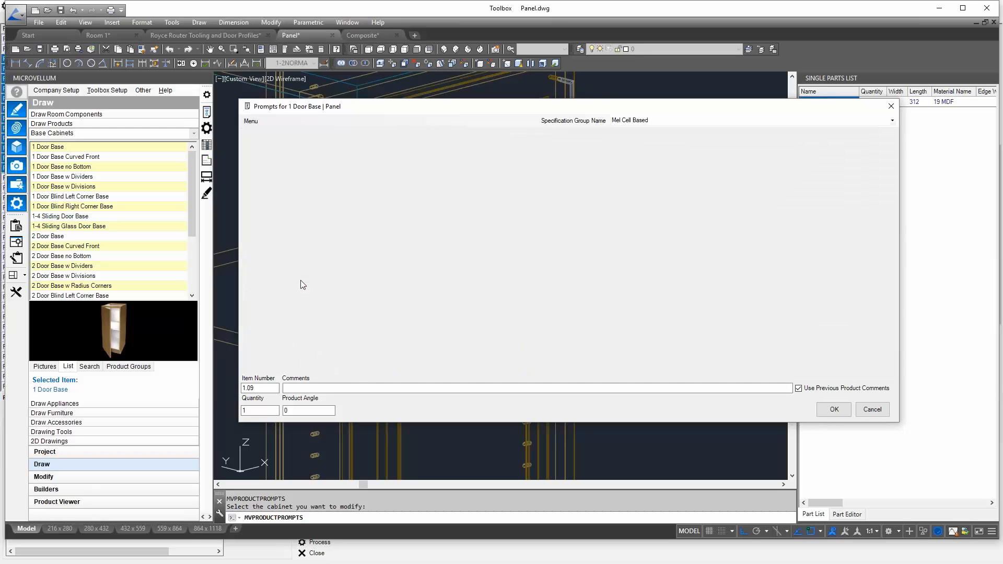
{"action": "left_click_drag", "start_coordinate": [895, 194], "coordinate": [892, 243]}
{"action": "left_click", "coordinate": [292, 269]}
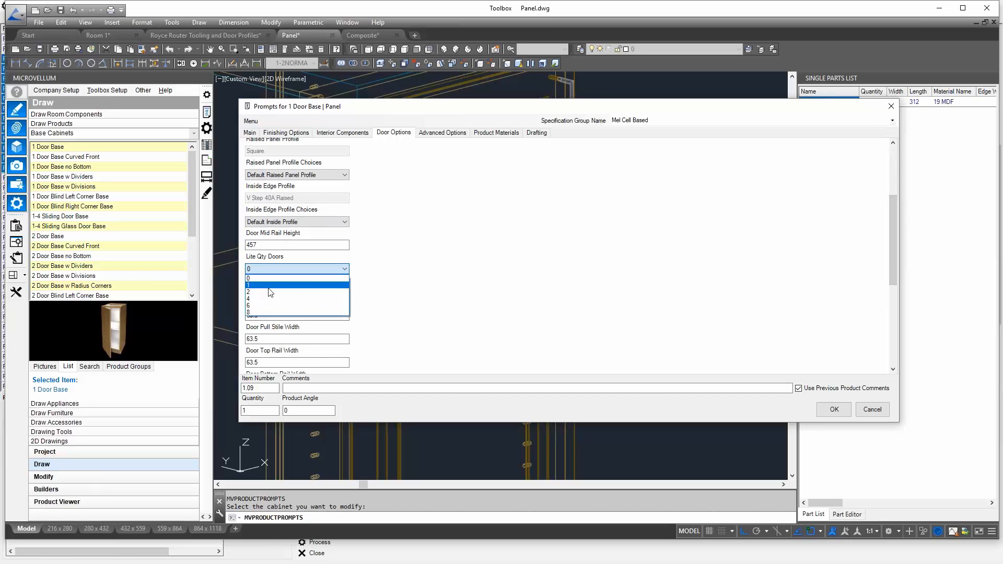
{"action": "left_click", "coordinate": [272, 291]}
{"action": "left_click", "coordinate": [835, 409]}
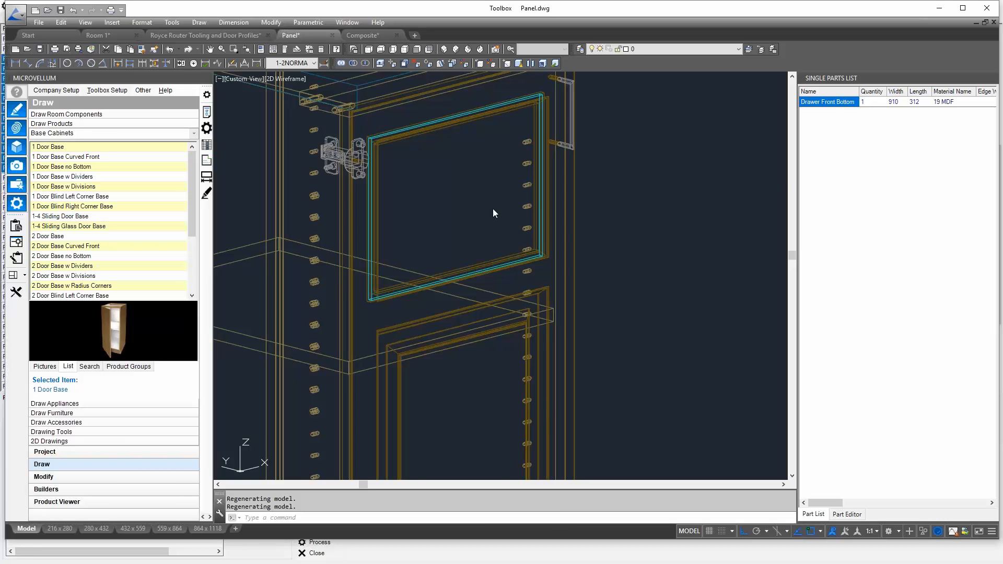
Step: Examine the cabinet door's upper lite opening and lower routed panel up close, and view the whole base cabinet
{"action": "scroll", "coordinate": [509, 330], "scroll_direction": "down", "scroll_amount": 5}
{"action": "scroll", "coordinate": [489, 341], "scroll_direction": "up", "scroll_amount": 8}
{"action": "key", "text": "Escape"}
{"action": "key", "text": "Escape"}
{"action": "scroll", "coordinate": [460, 277], "scroll_direction": "down", "scroll_amount": 5}
{"action": "middle_click_drag", "start_coordinate": [448, 269], "coordinate": [486, 236]}
{"action": "scroll", "coordinate": [486, 236], "scroll_direction": "down", "scroll_amount": 2}
{"action": "scroll", "coordinate": [497, 254], "scroll_direction": "down", "scroll_amount": 3}
{"action": "scroll", "coordinate": [398, 321], "scroll_direction": "up", "scroll_amount": 1}
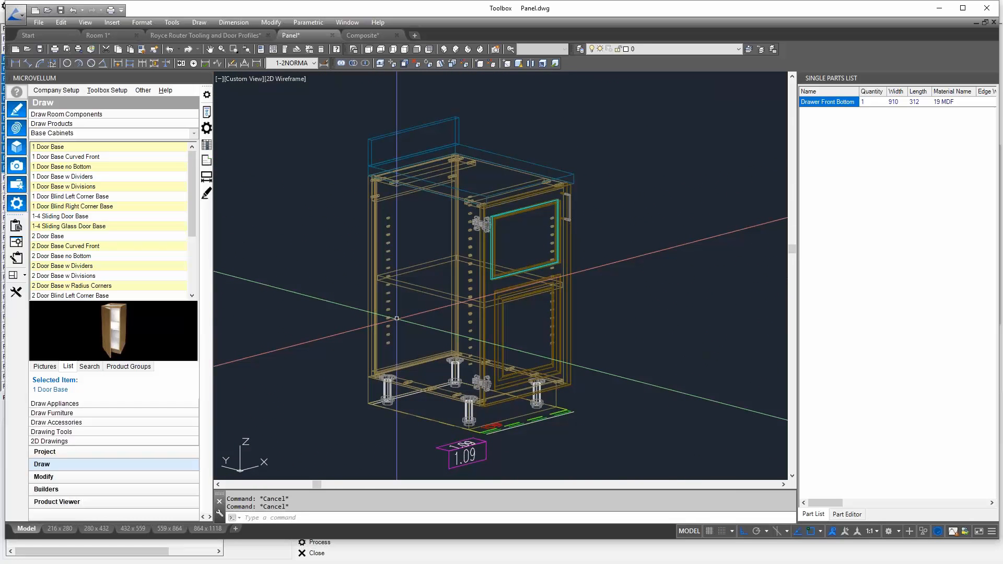